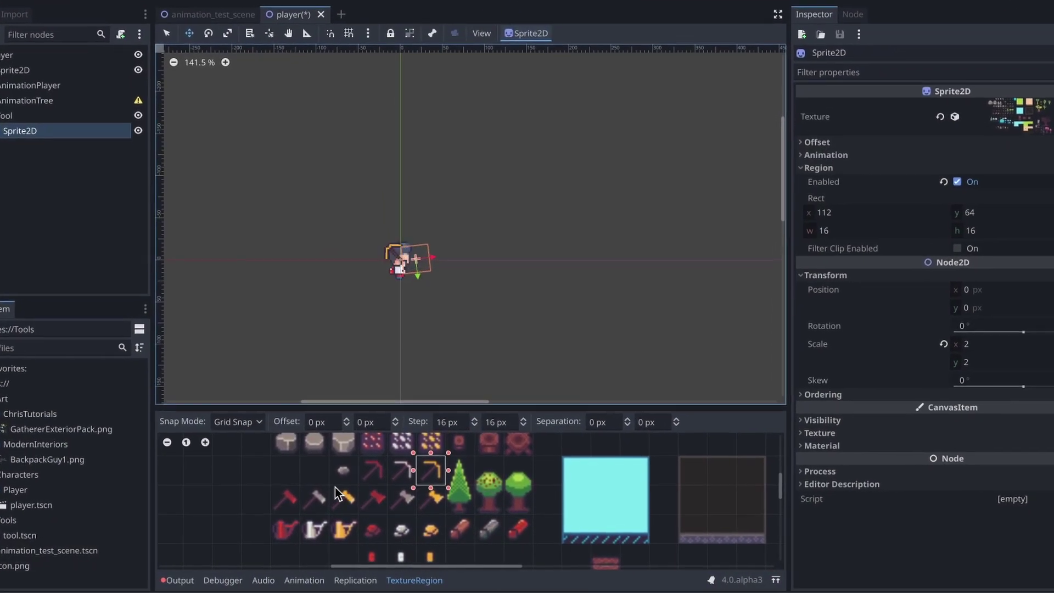
Cycle the Tool sprite through hammer, axe and yellow, red and white pickaxe icons, ending on the yellow axe
left_click(345, 497)
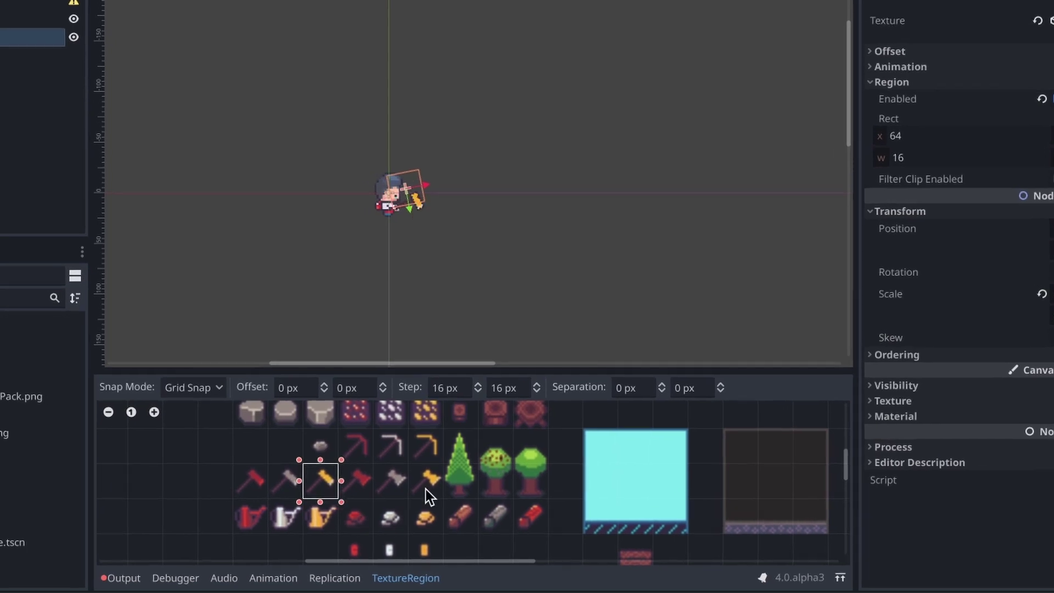
left_click(426, 488)
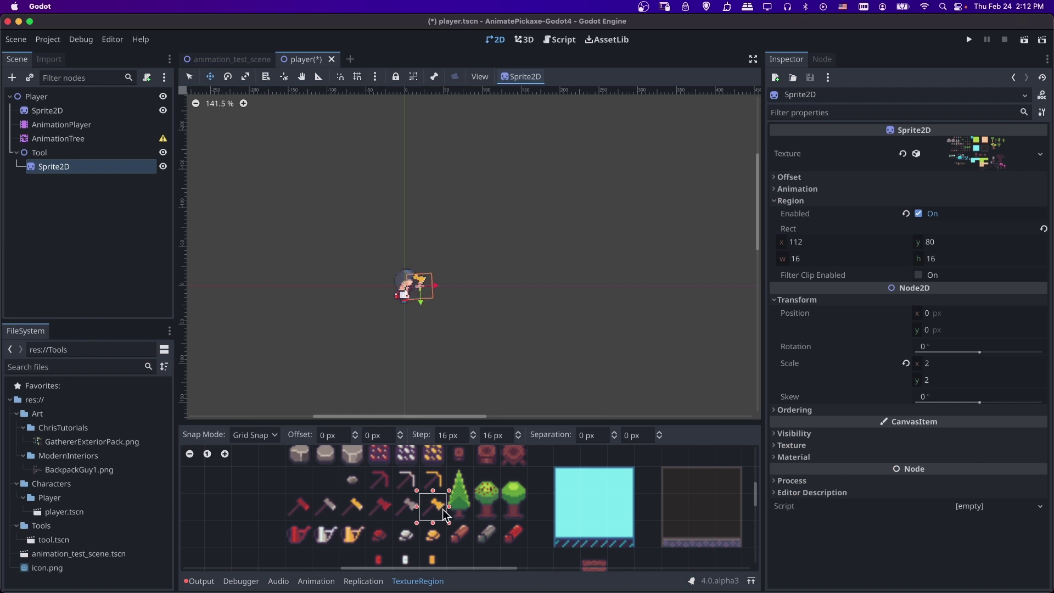
left_click(437, 483)
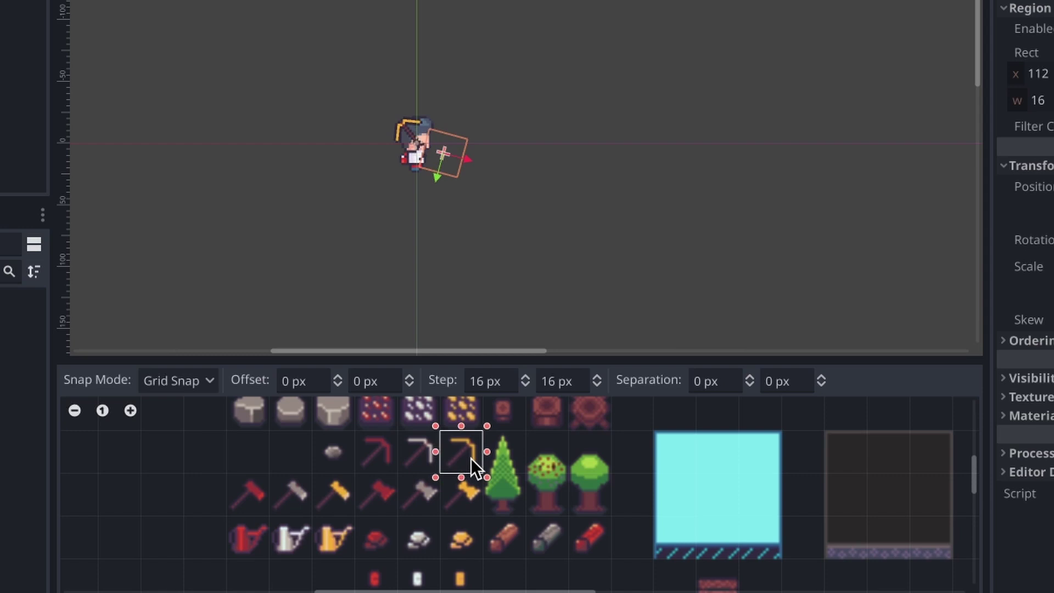
left_click(371, 437)
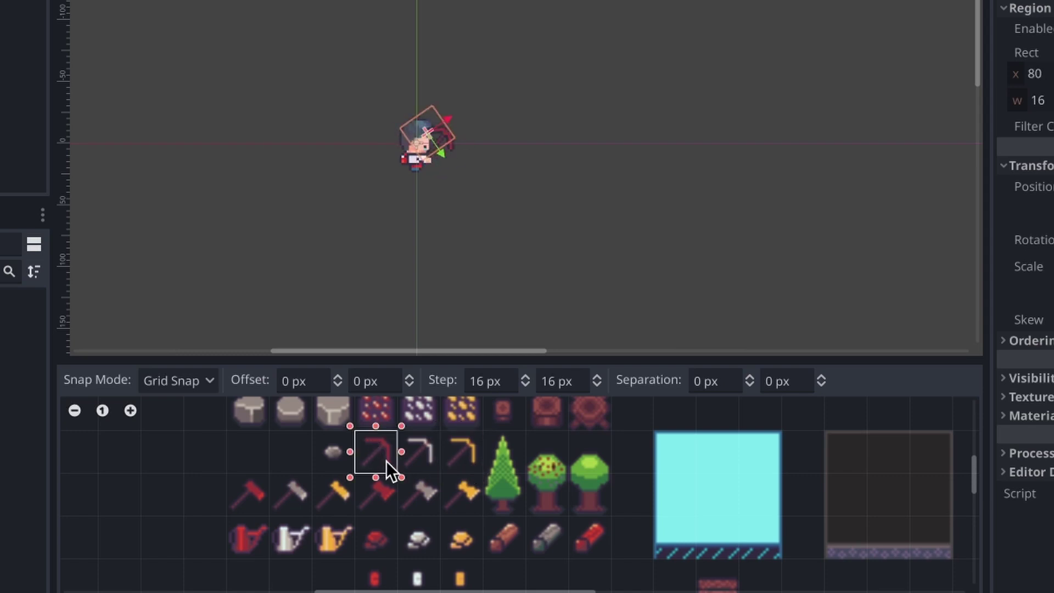
left_click(432, 469)
left_click(472, 463)
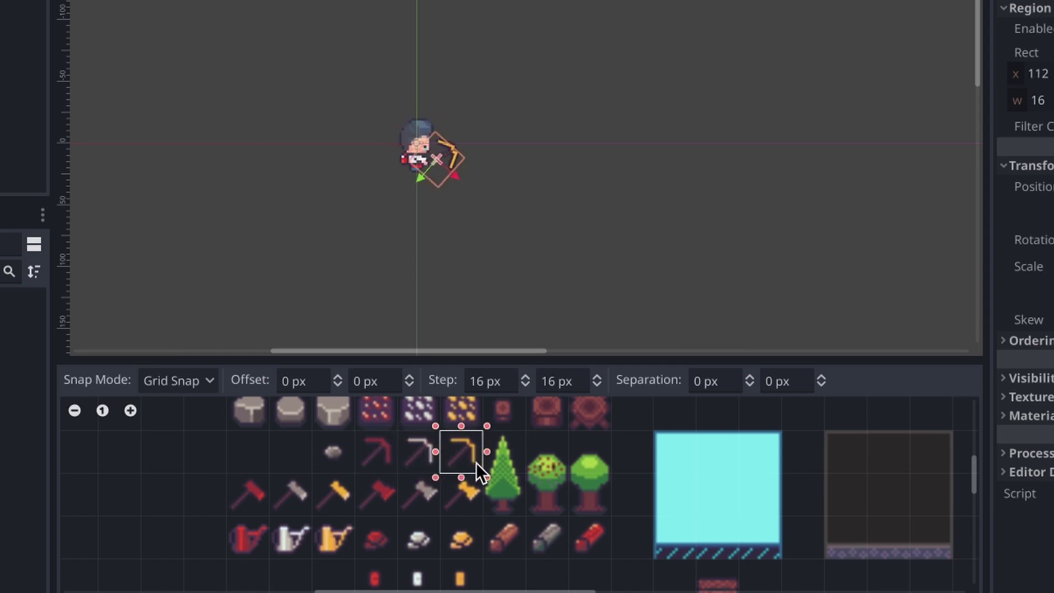
left_click(470, 492)
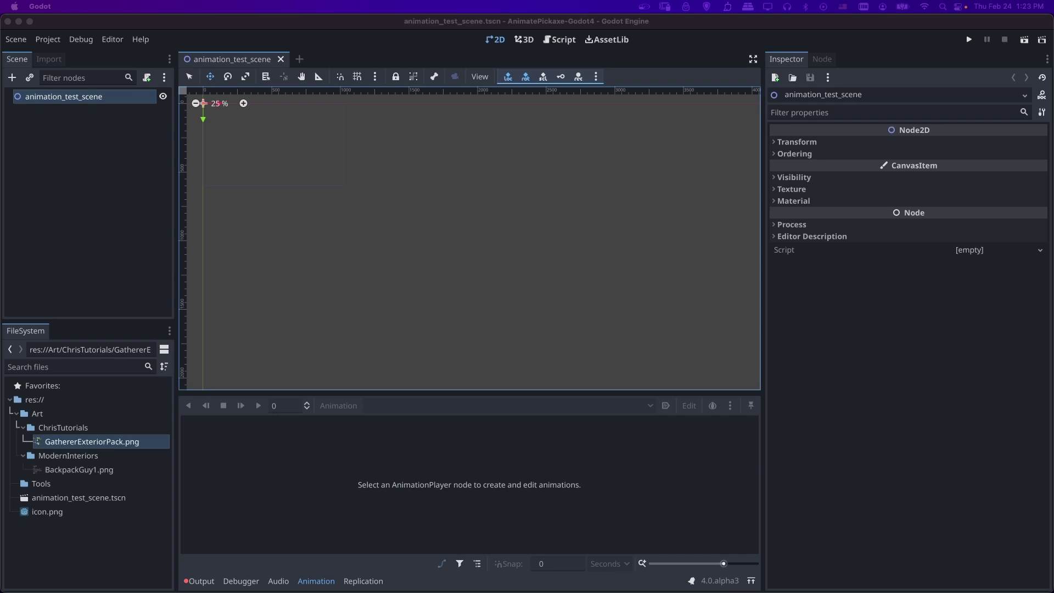
middle_click_drag(374, 203, 409, 234)
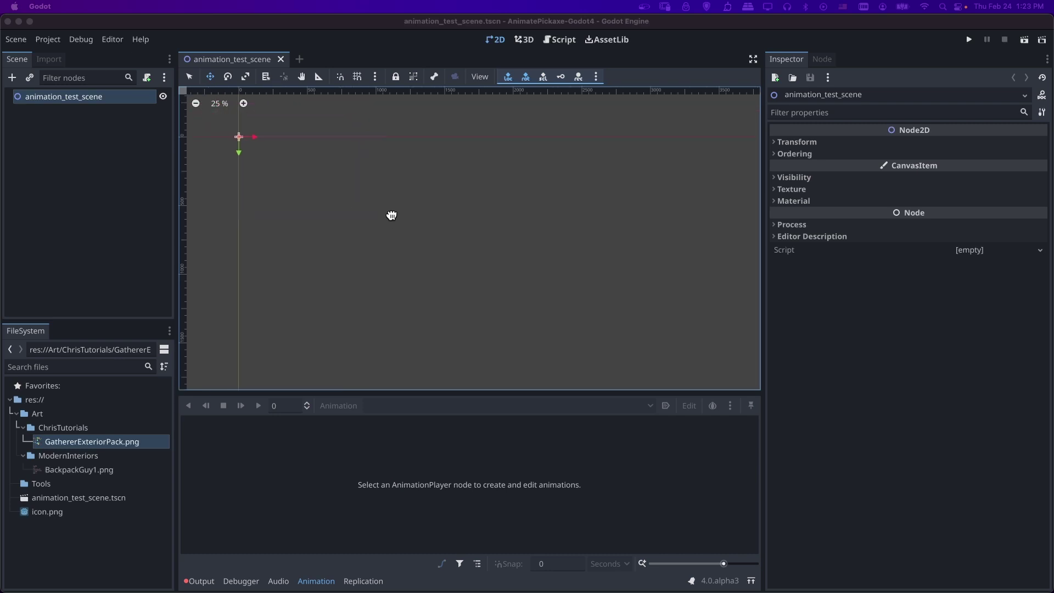
left_click(51, 36)
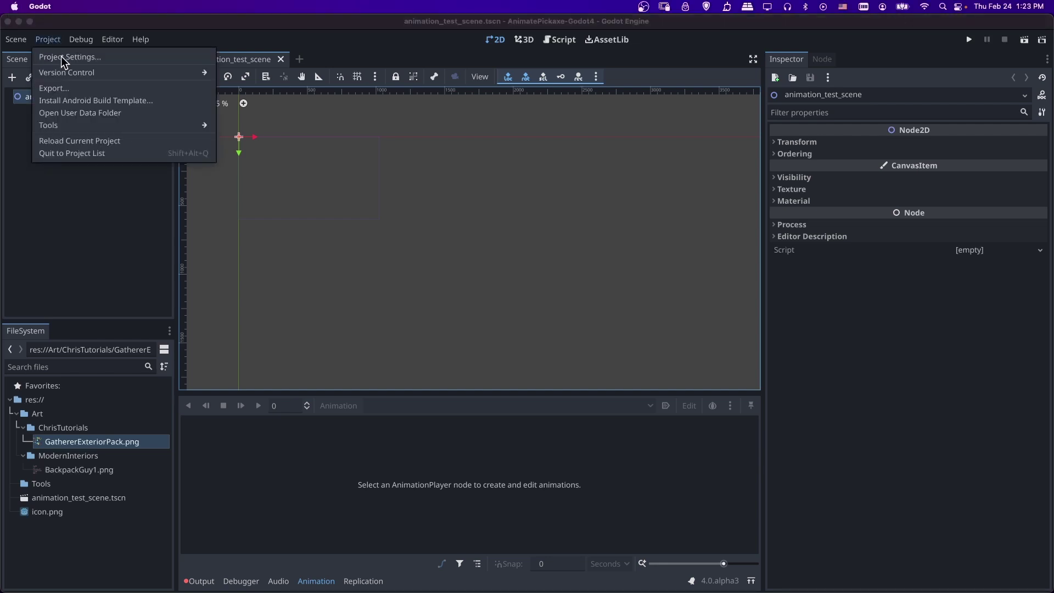
left_click(61, 56)
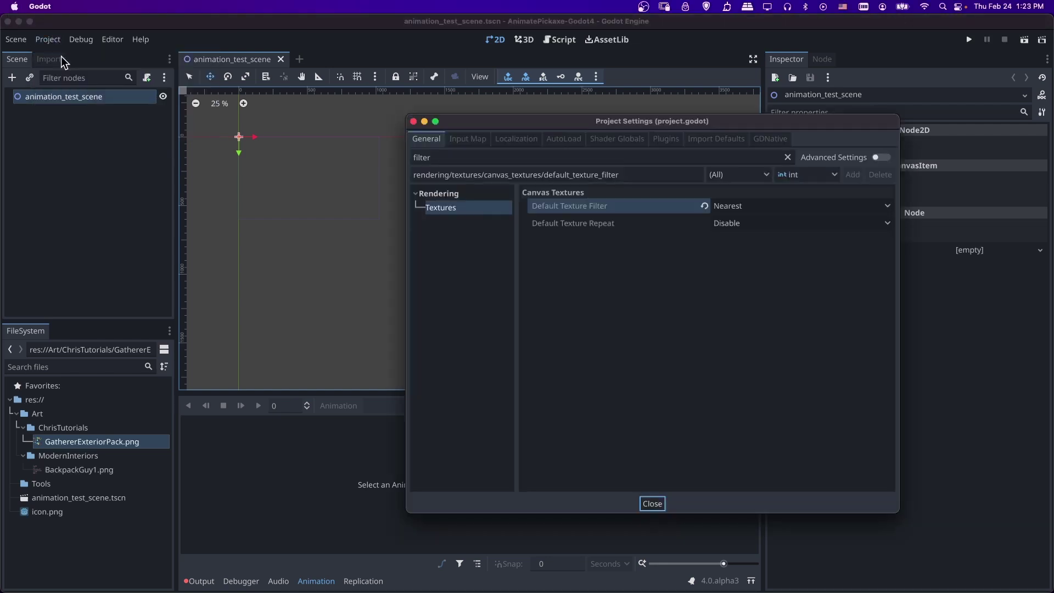
left_click(440, 159)
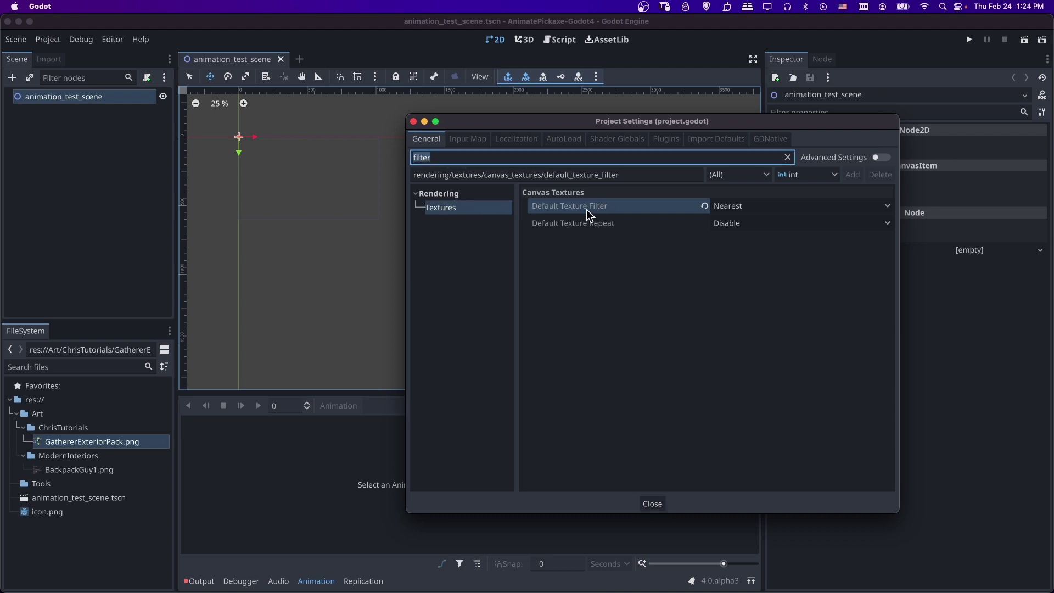
left_click(743, 212)
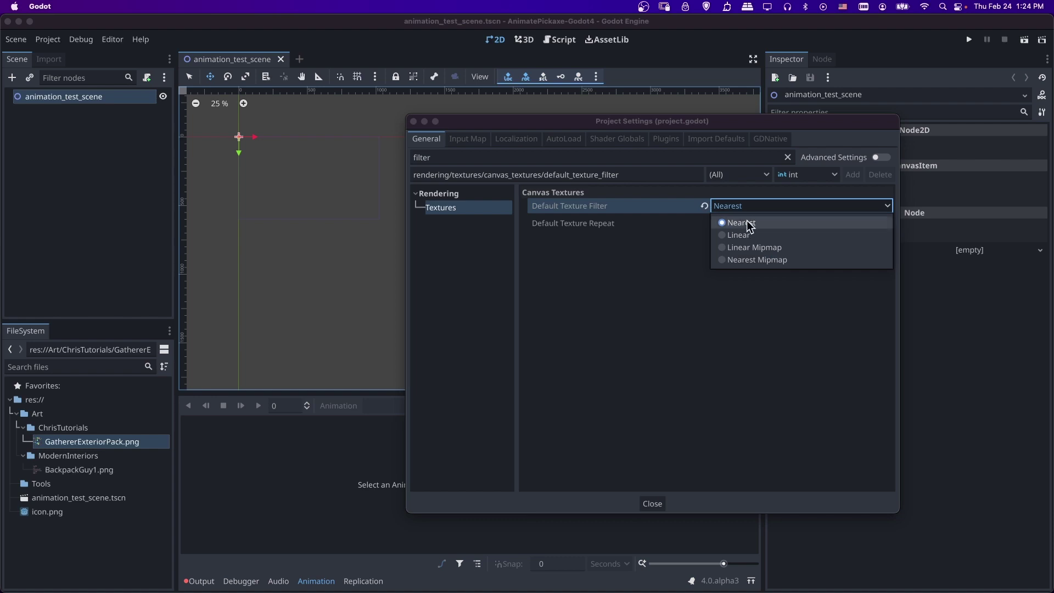
left_click(748, 207)
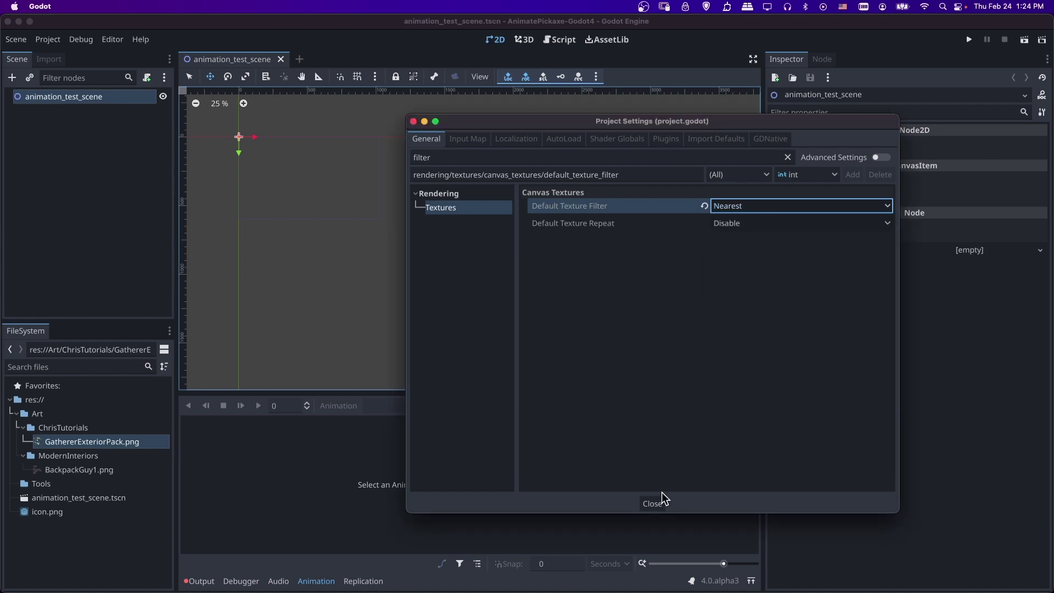
left_click(652, 503)
scroll(351, 202, "left", 5)
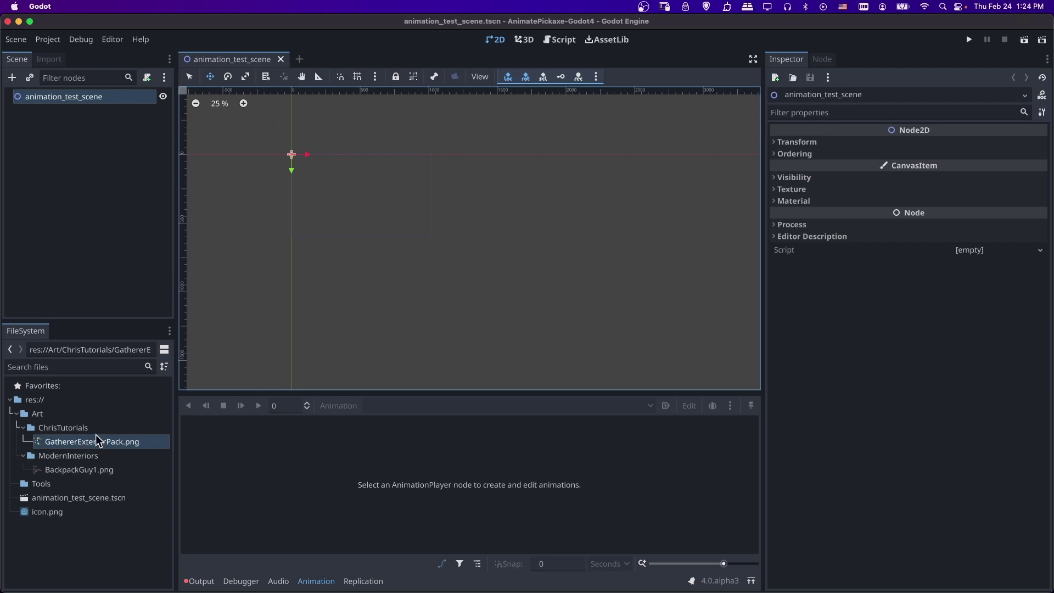
left_click(88, 467)
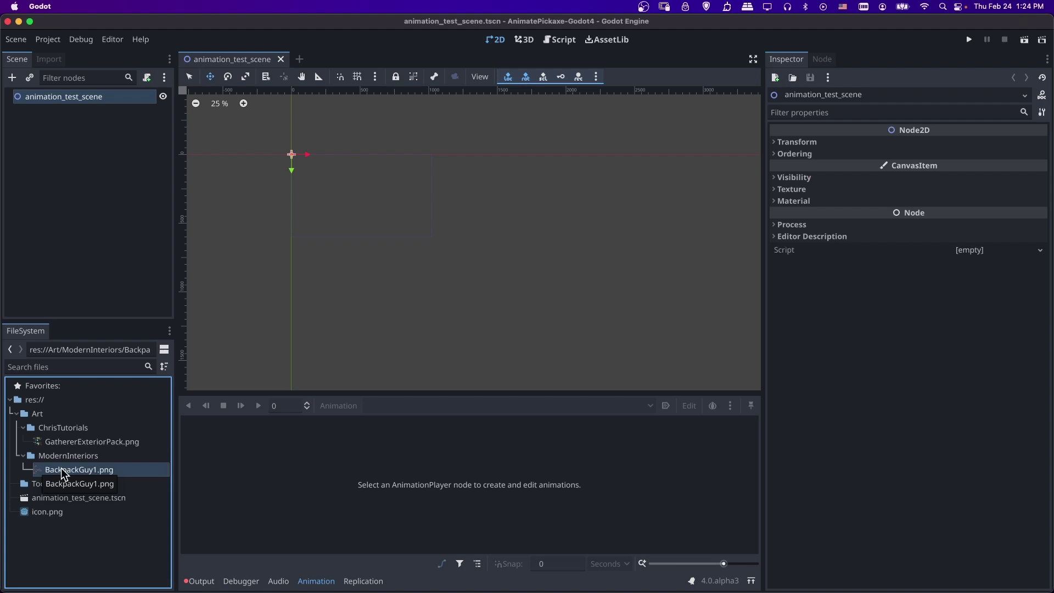
left_click(99, 442)
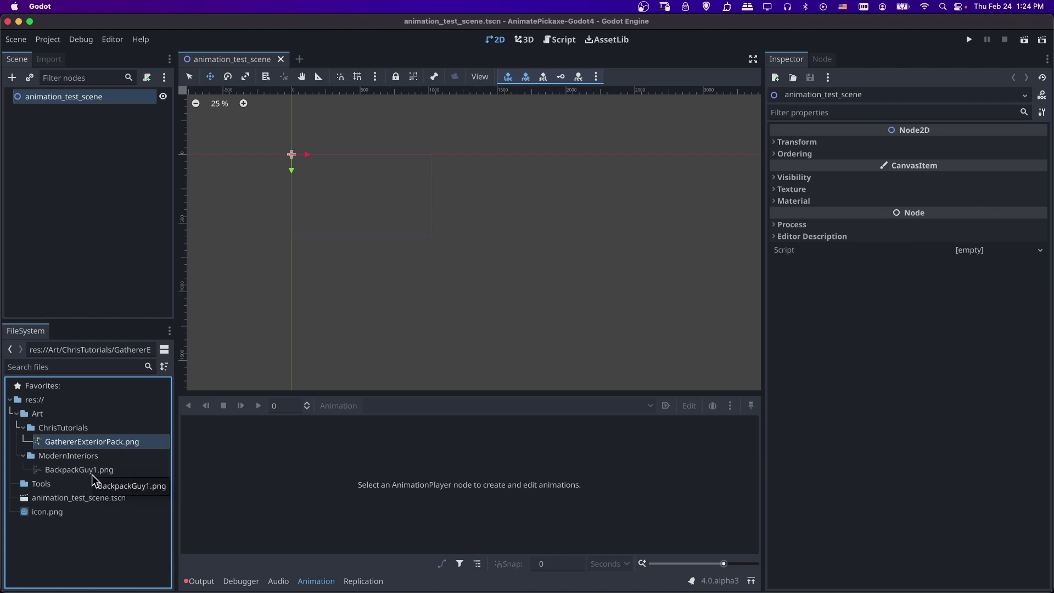
Create a new 2D scene and rename its root node to Player
left_click(299, 58)
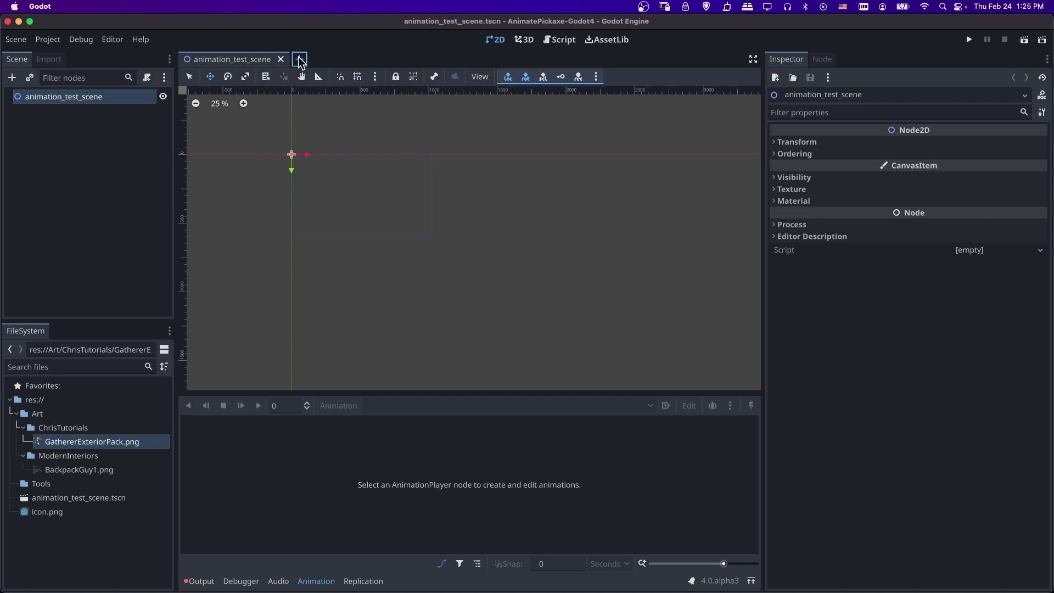
left_click(100, 114)
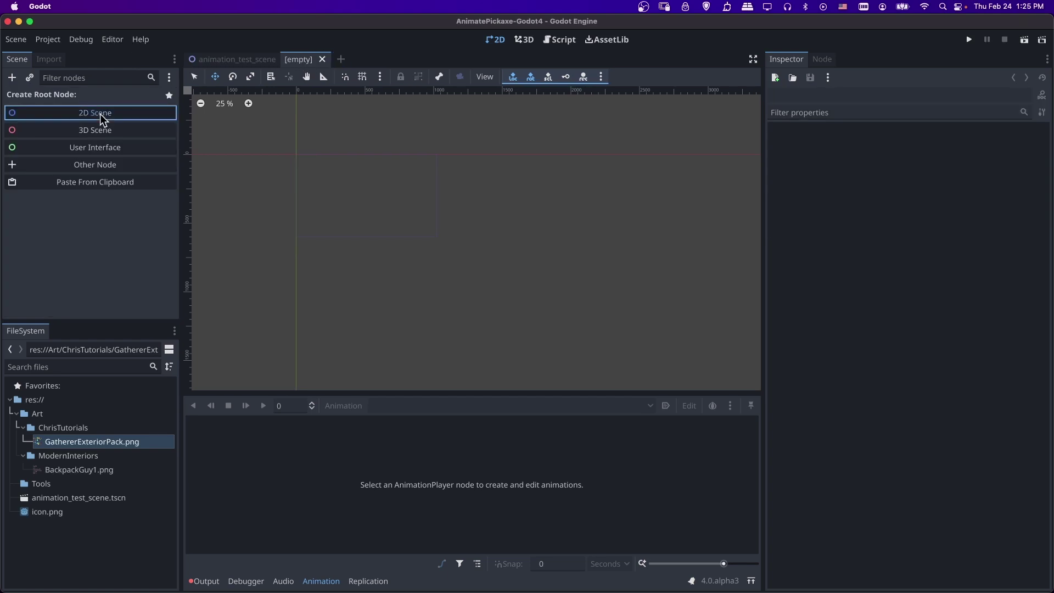
double_click(72, 100)
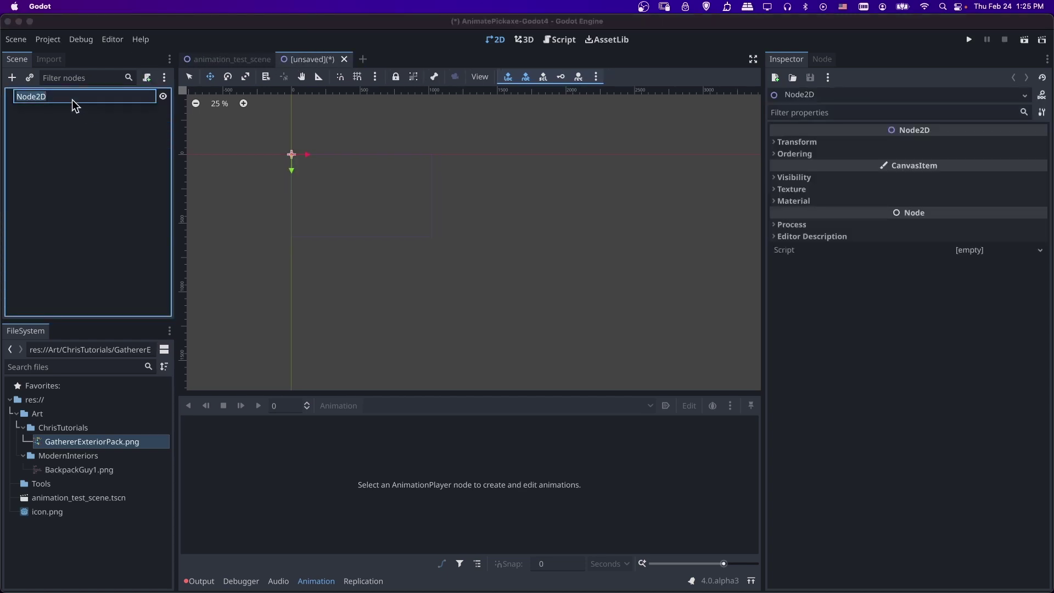
key("BackSpace")
key("BackSpace")
key("BackSpace")
key("BackSpace")
key("BackSpace")
key("BackSpace")
type("Player")
key("Return")
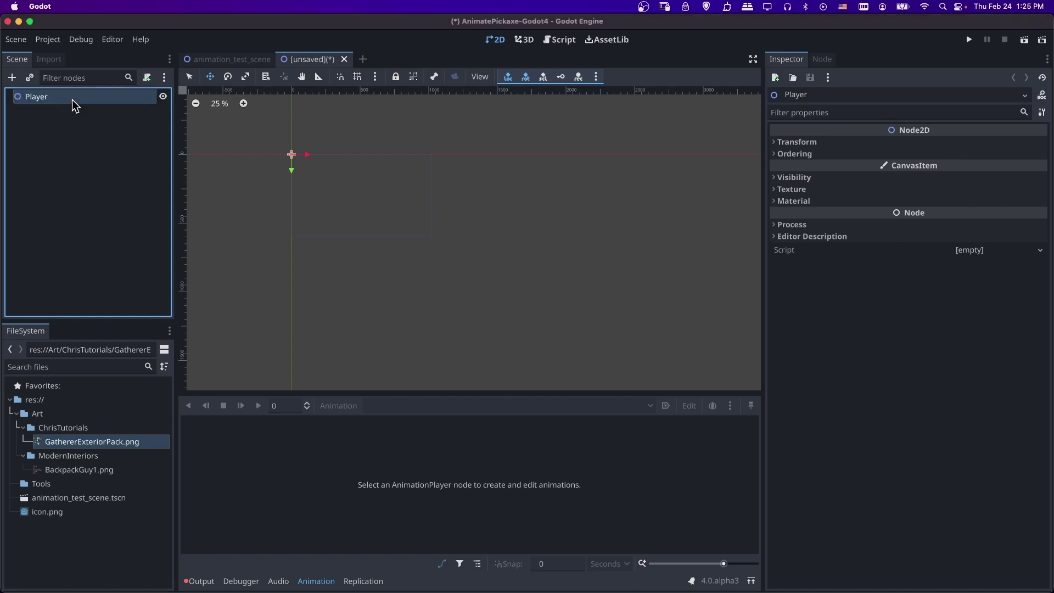
Add Sprite2D and AnimationPlayer child nodes under Player
right_click(57, 102)
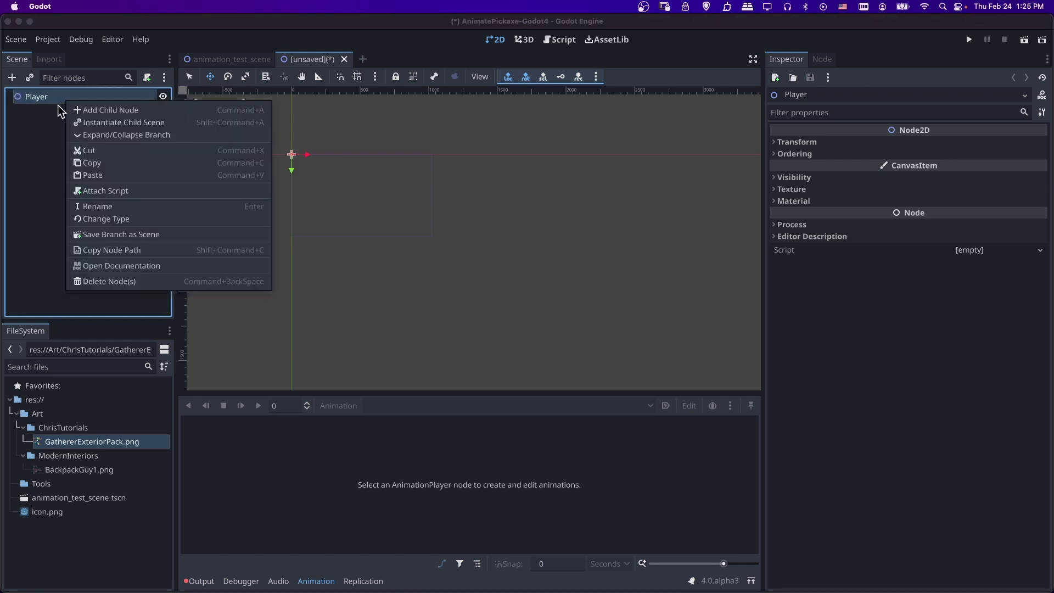
left_click(62, 104)
type("sprite2d")
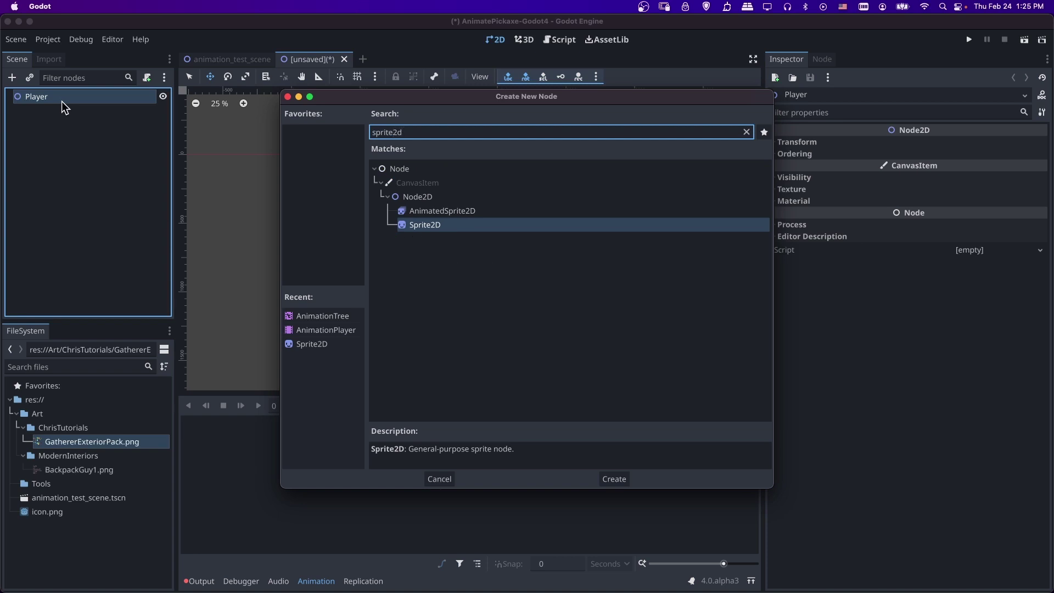
key("Return")
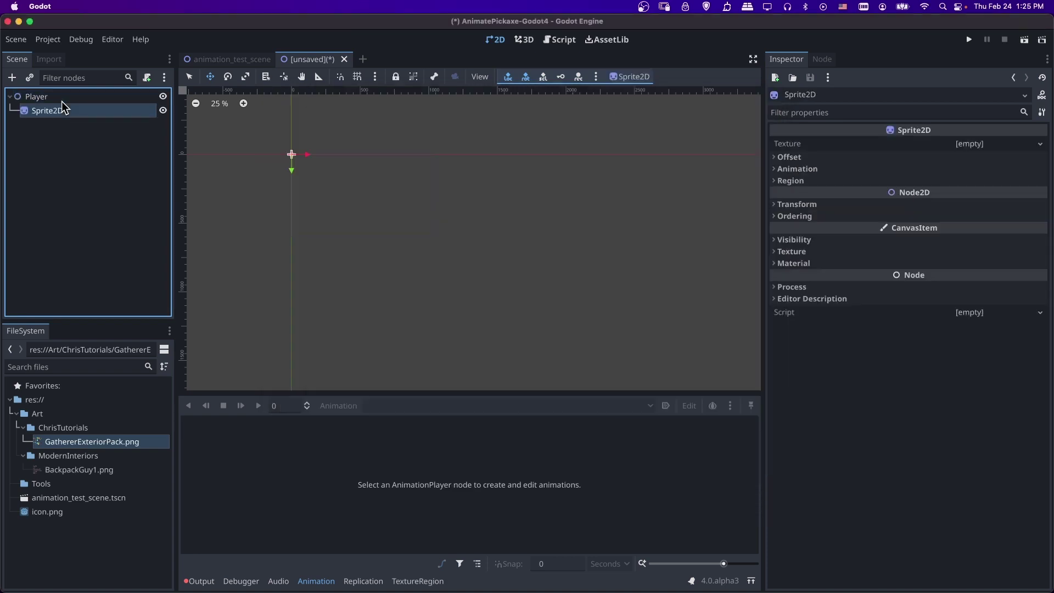
right_click(66, 97)
left_click(90, 108)
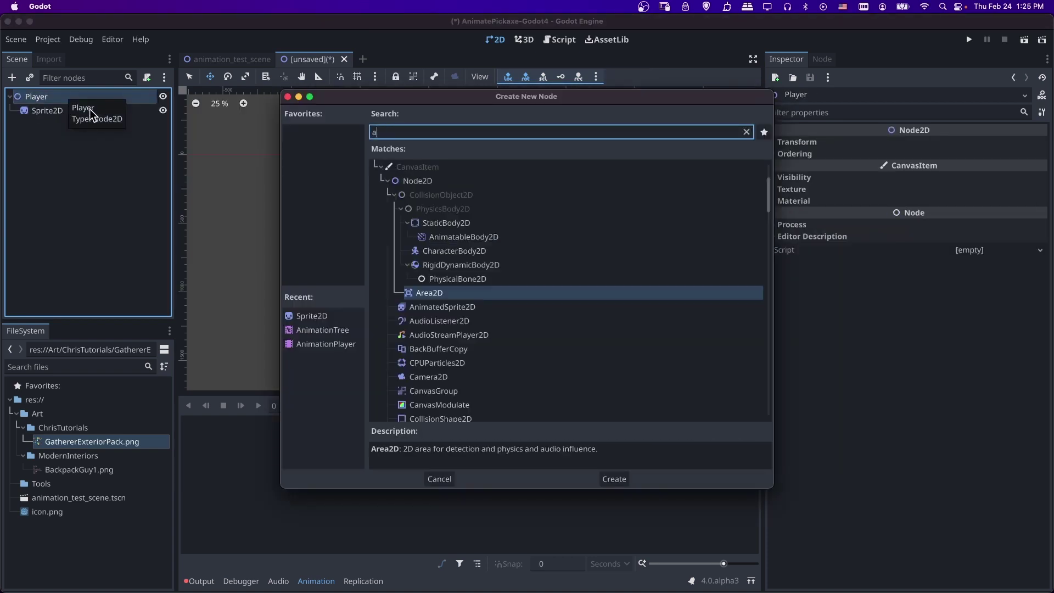
type("animation")
key("Up")
key("Return")
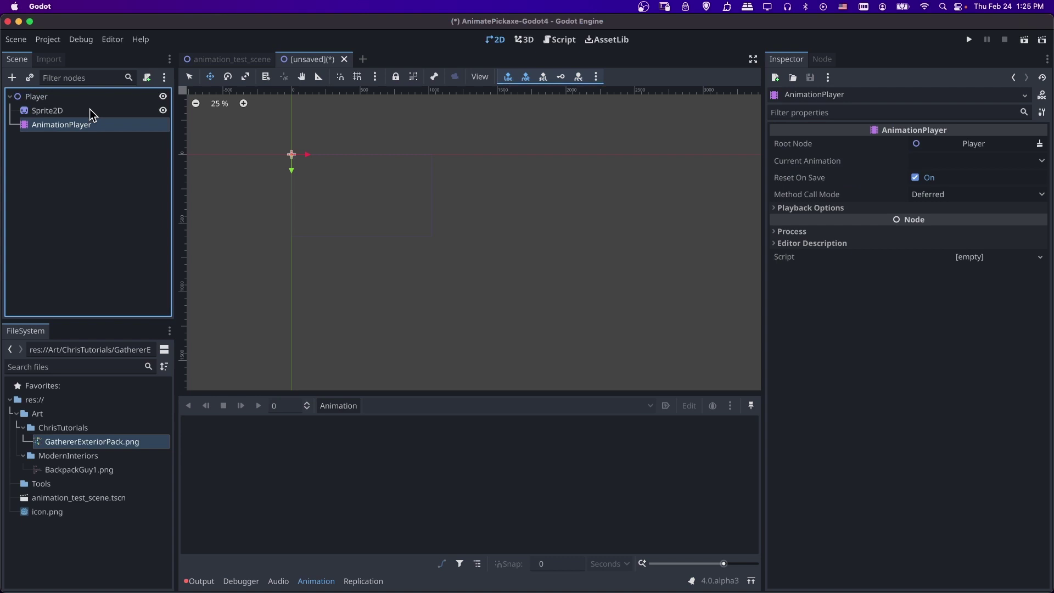
Add an AnimationTree child and set its Anim Player to the AnimationPlayer
right_click(91, 97)
left_click(100, 104)
key("Return")
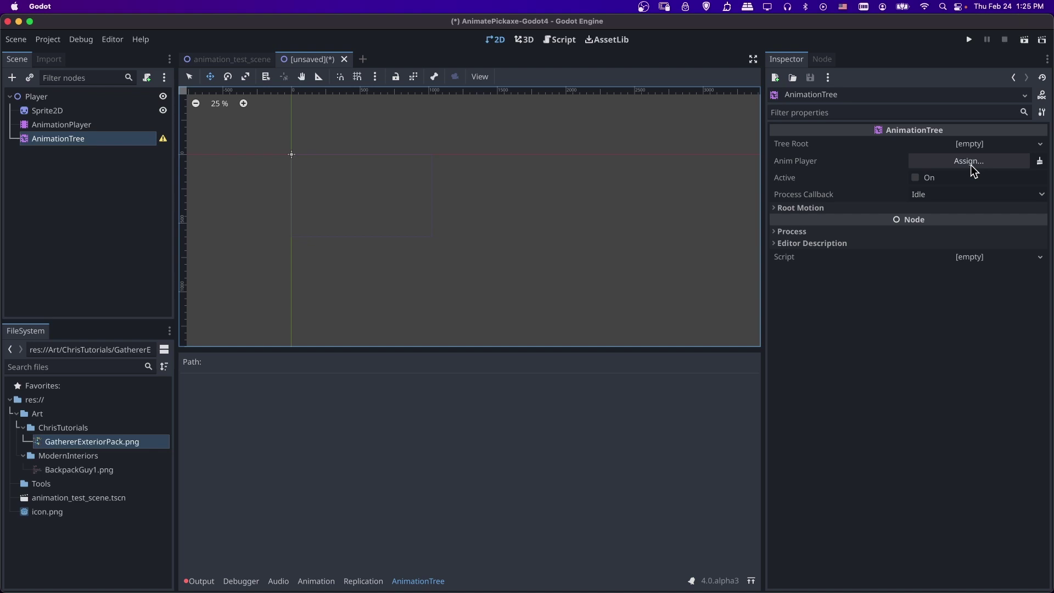
left_click(927, 163)
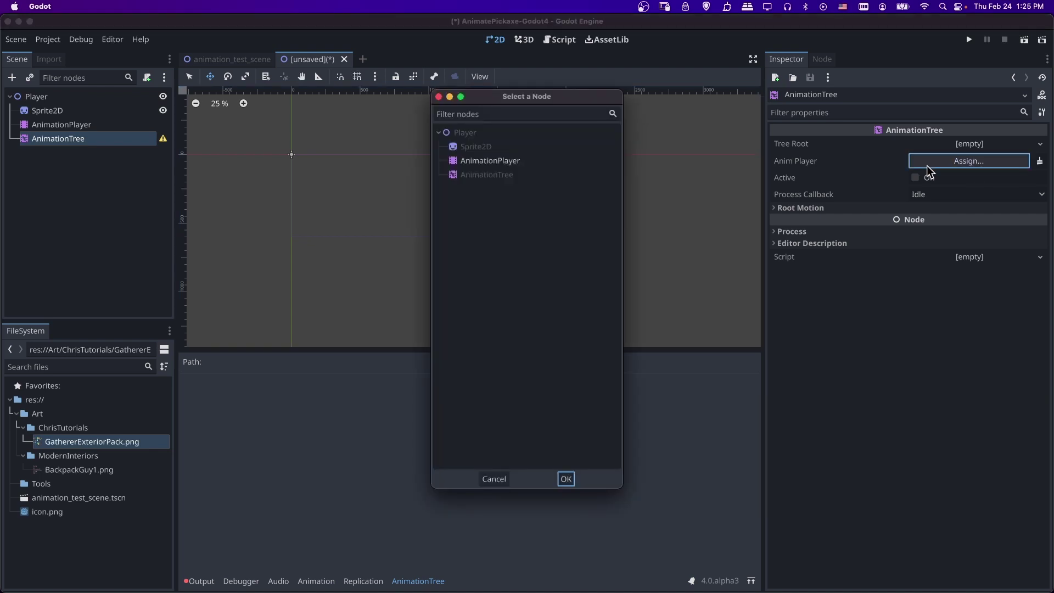
double_click(479, 163)
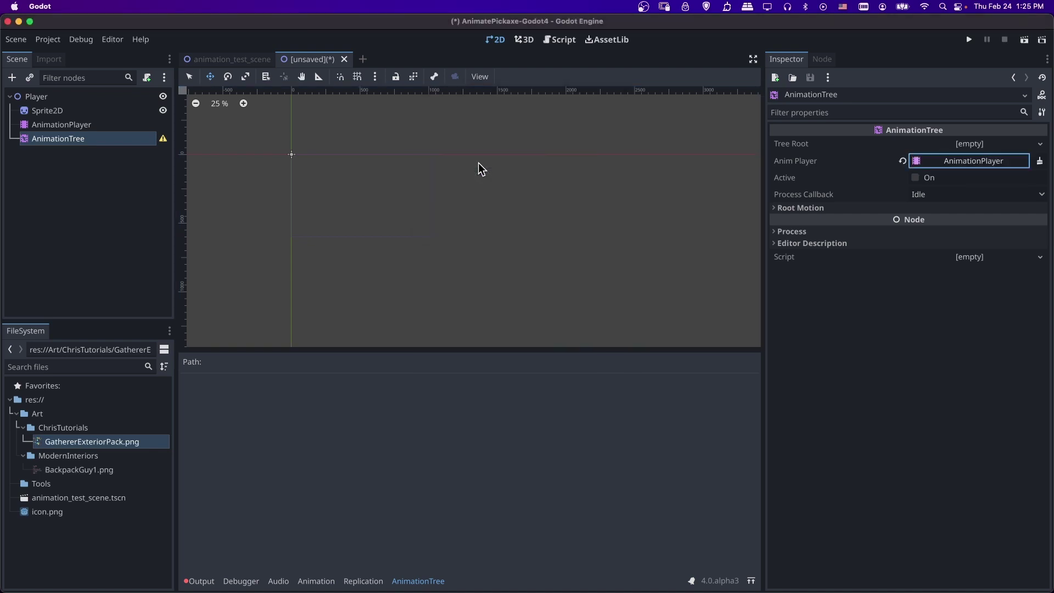
left_click(41, 164)
Load Art/ModernInteriors/BackpackGuy1.png as the Sprite2D's texture
left_click(84, 109)
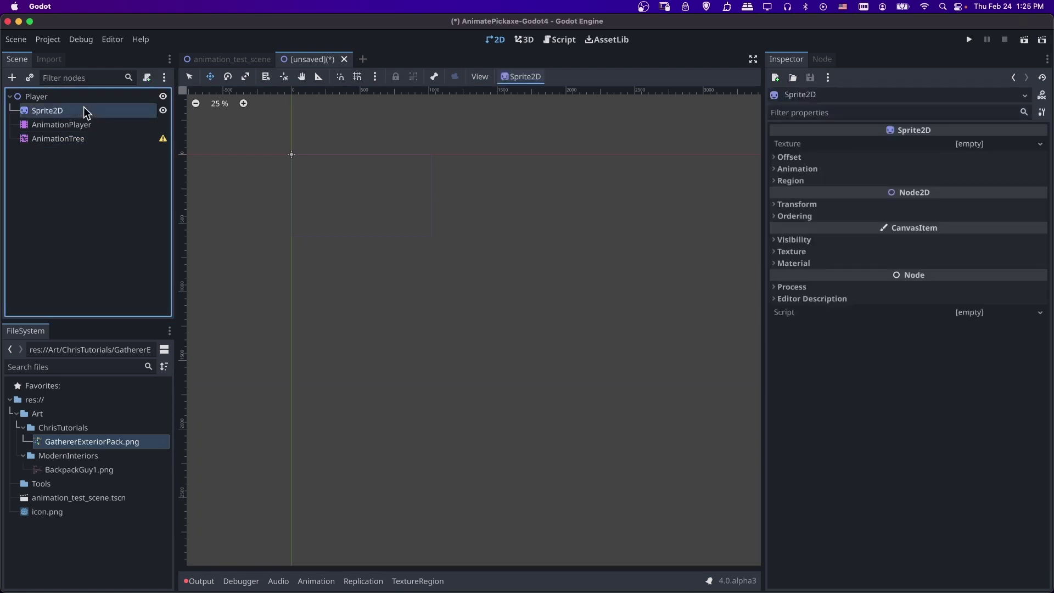
scroll(404, 212, "up", 3)
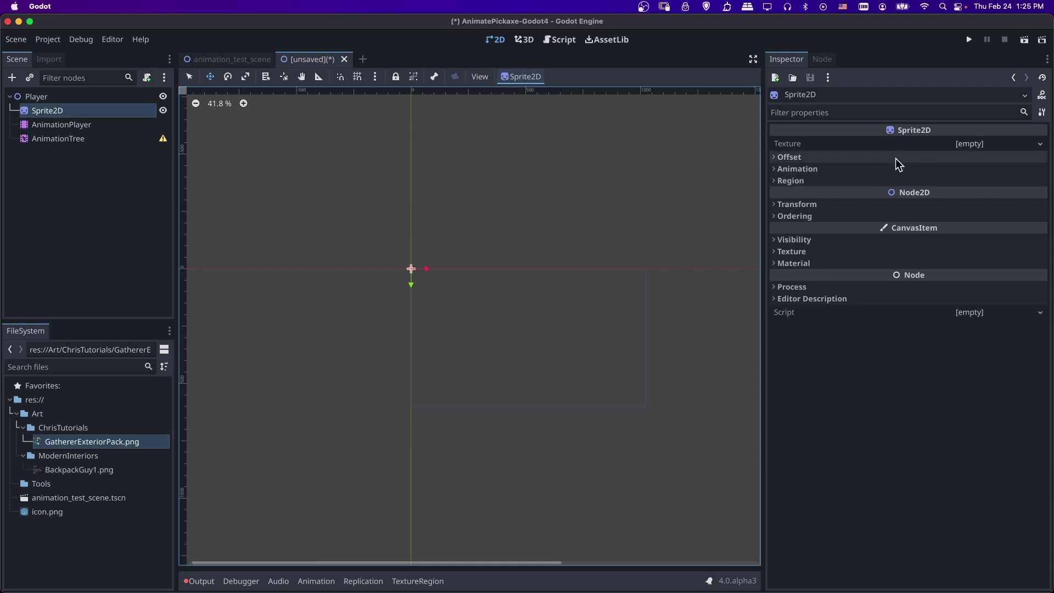
left_click(984, 143)
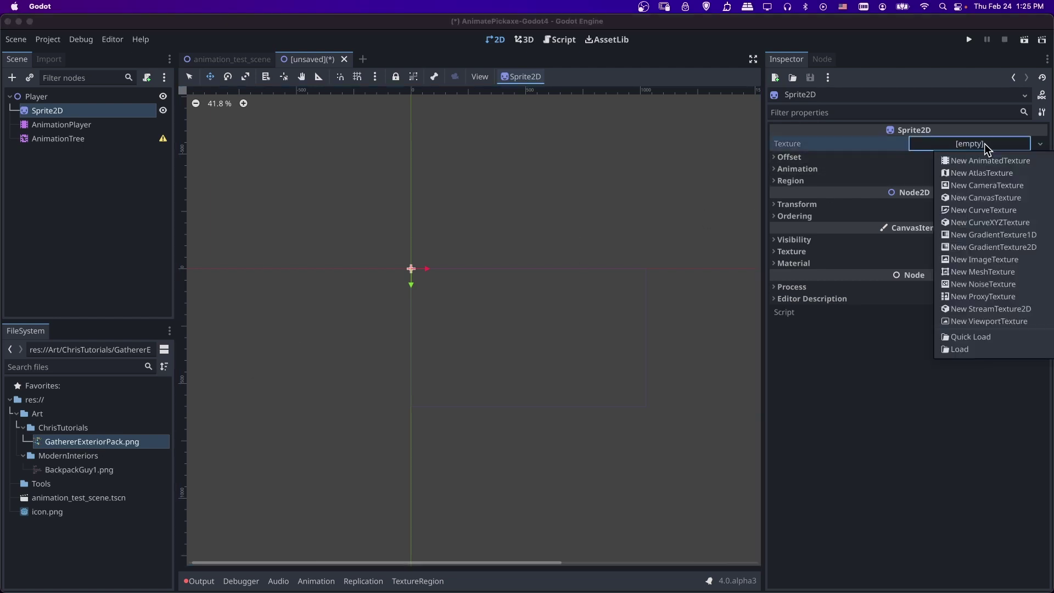
left_click(963, 348)
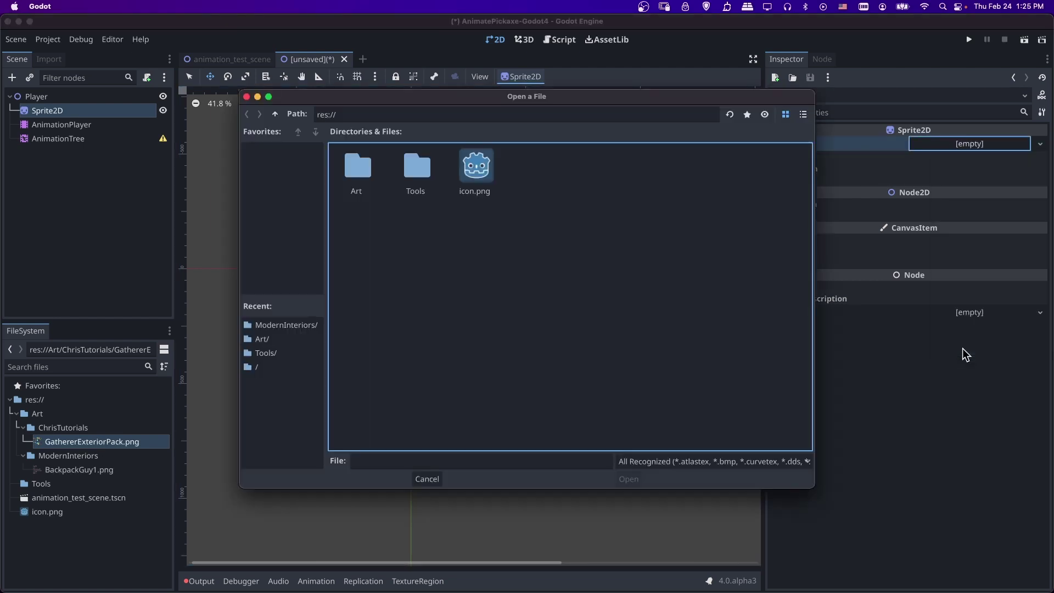
double_click(357, 169)
double_click(420, 167)
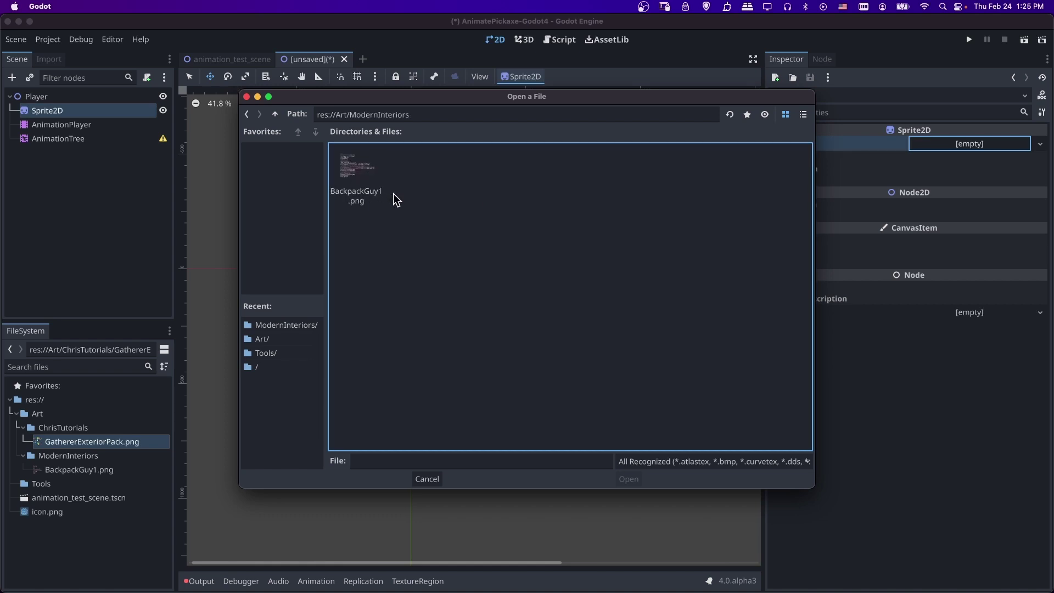
double_click(362, 169)
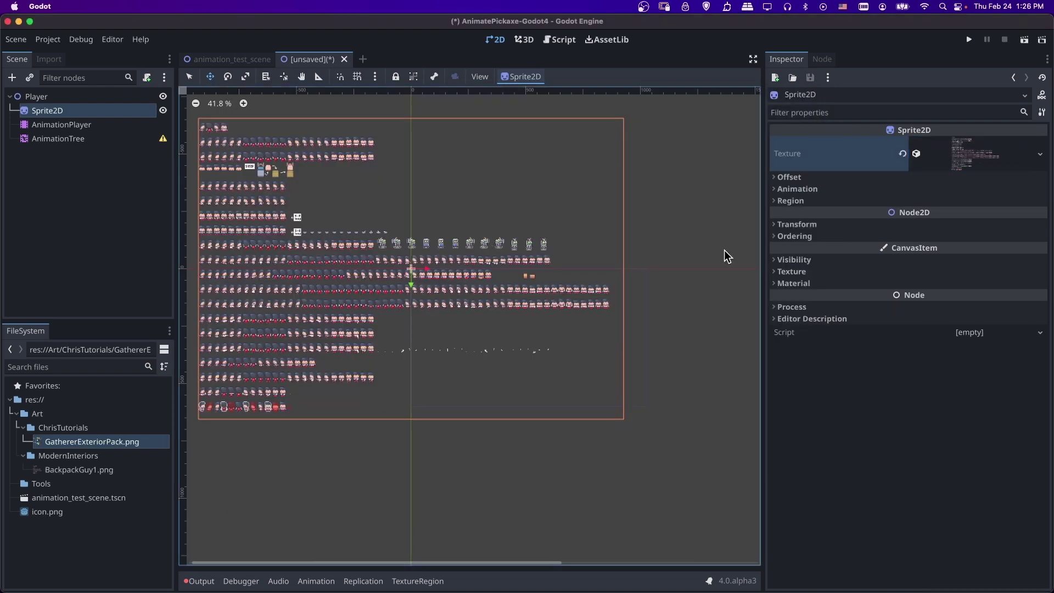
Enable the sprite's Region and set TextureRegion snapping to Grid Snap with 16×16 px steps
left_click(775, 203)
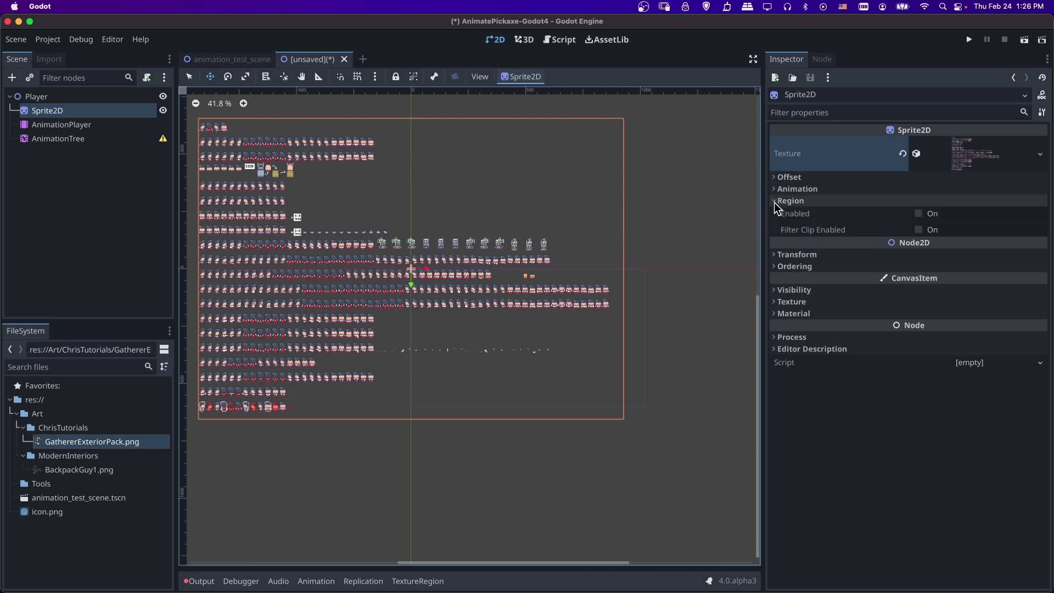
left_click(918, 213)
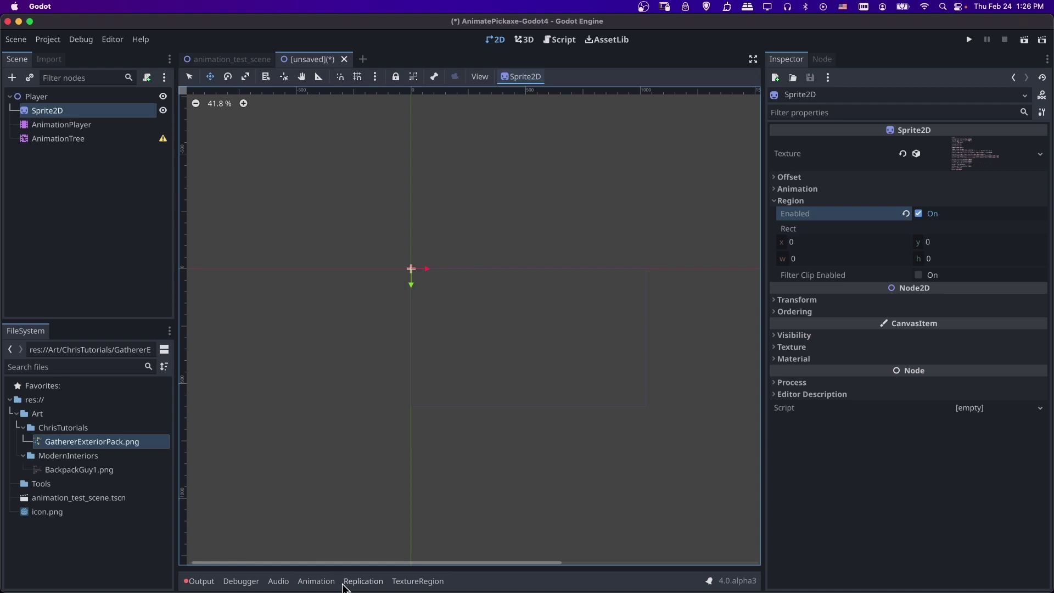
left_click(416, 581)
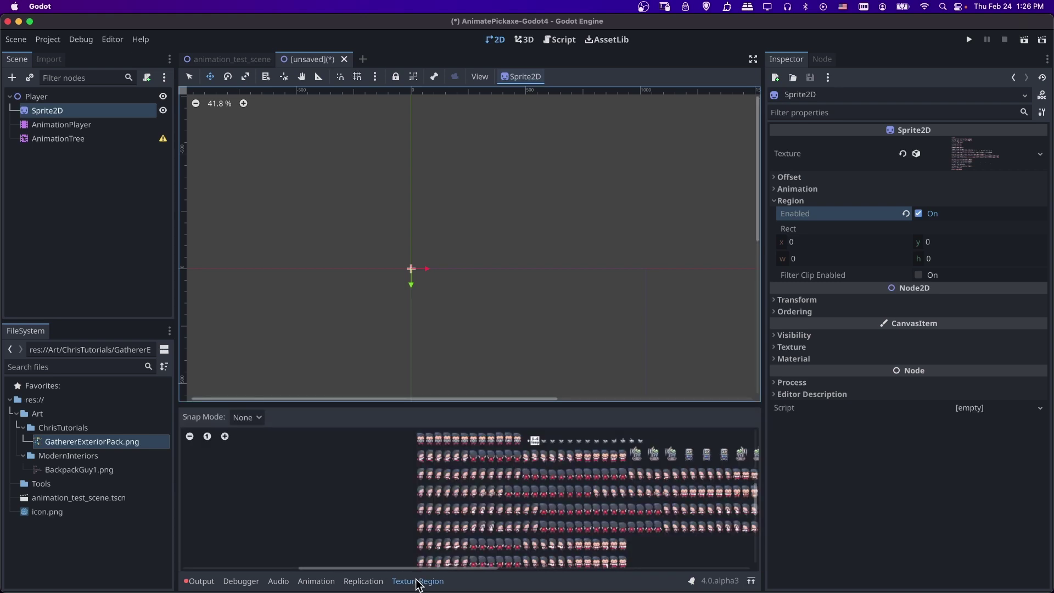
left_click(254, 418)
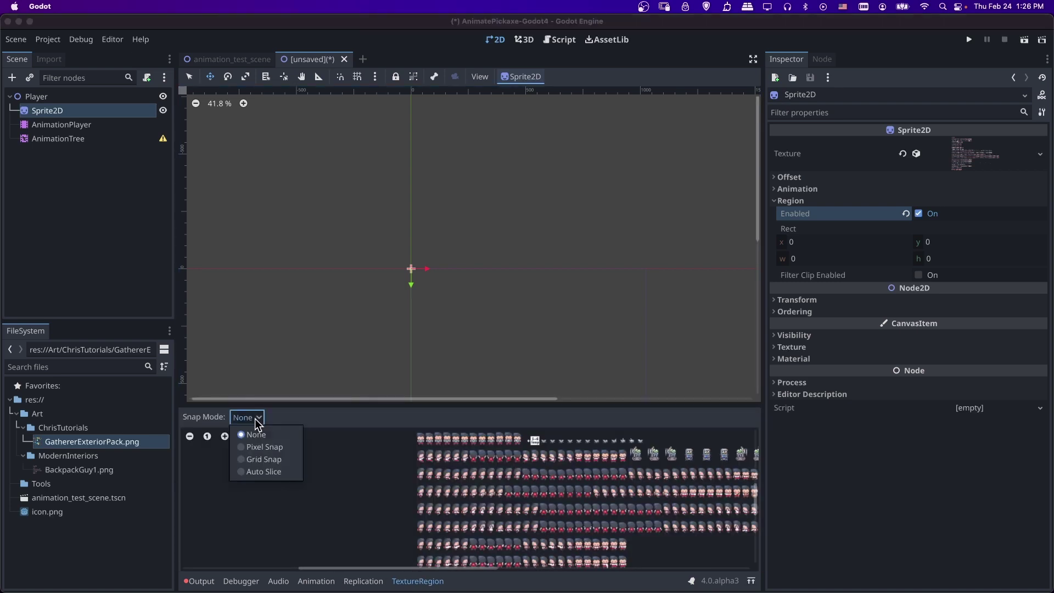
left_click(270, 460)
left_click(458, 417)
type("16")
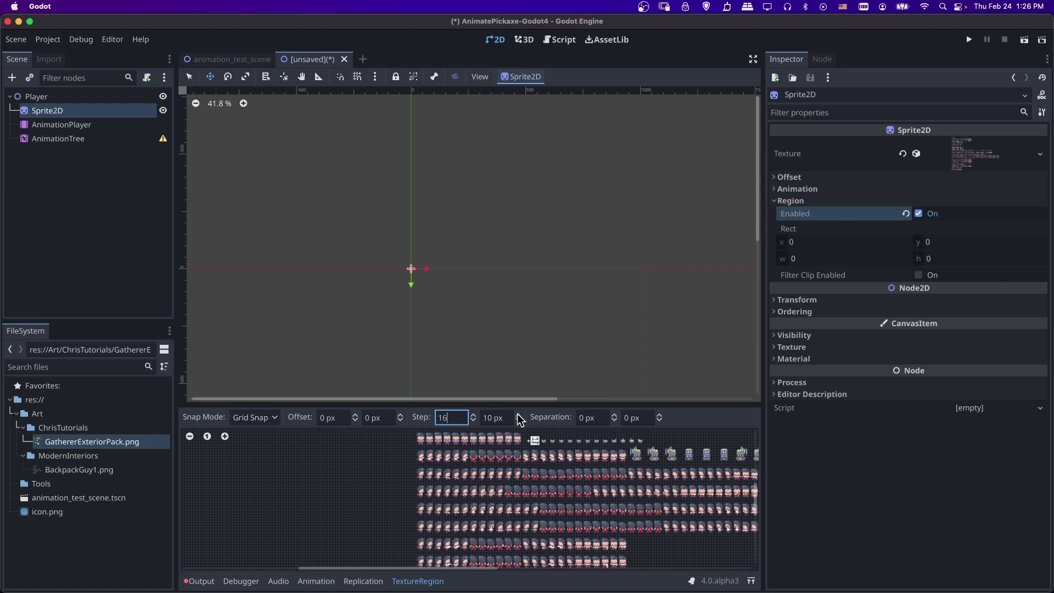
key("Tab")
type("16")
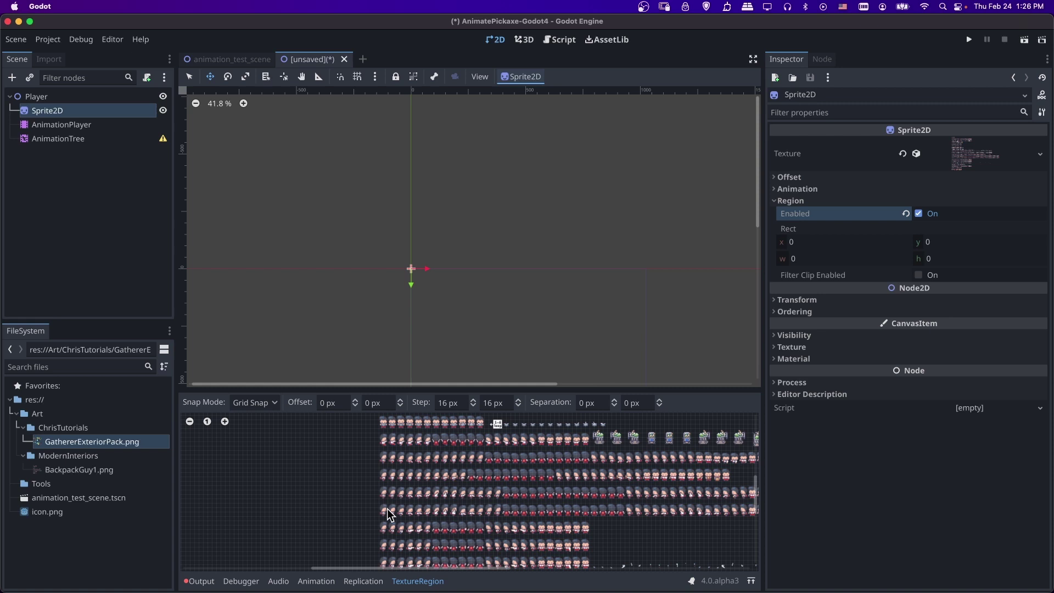
Select the first character as the region, a 32×48 frame at x 0, y 720
scroll(391, 533, "up", 5)
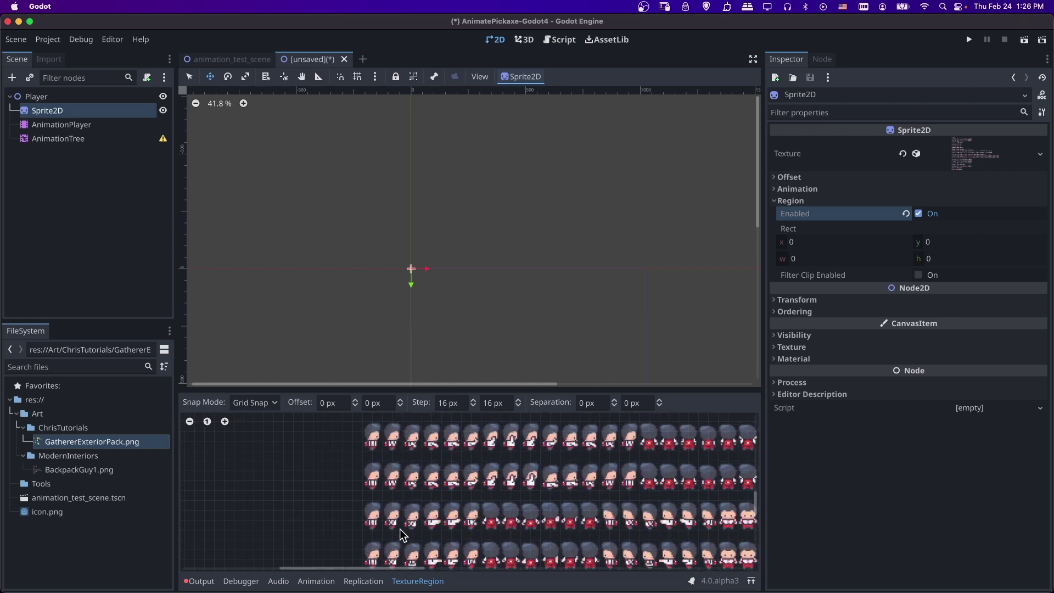
middle_click_drag(400, 530, 308, 524)
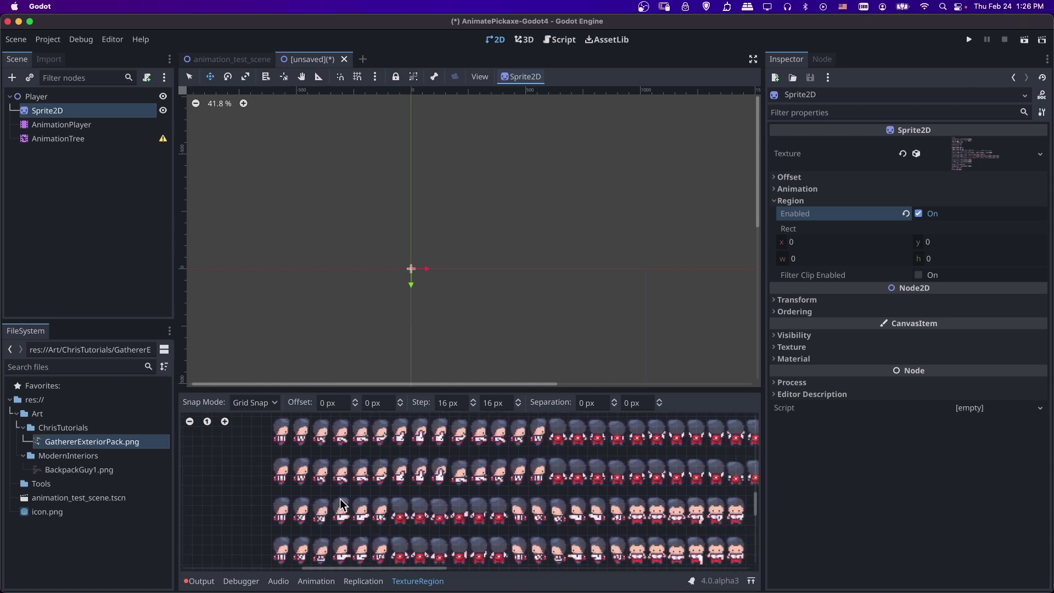
left_click_drag(269, 415, 292, 448)
scroll(426, 288, "up", 8)
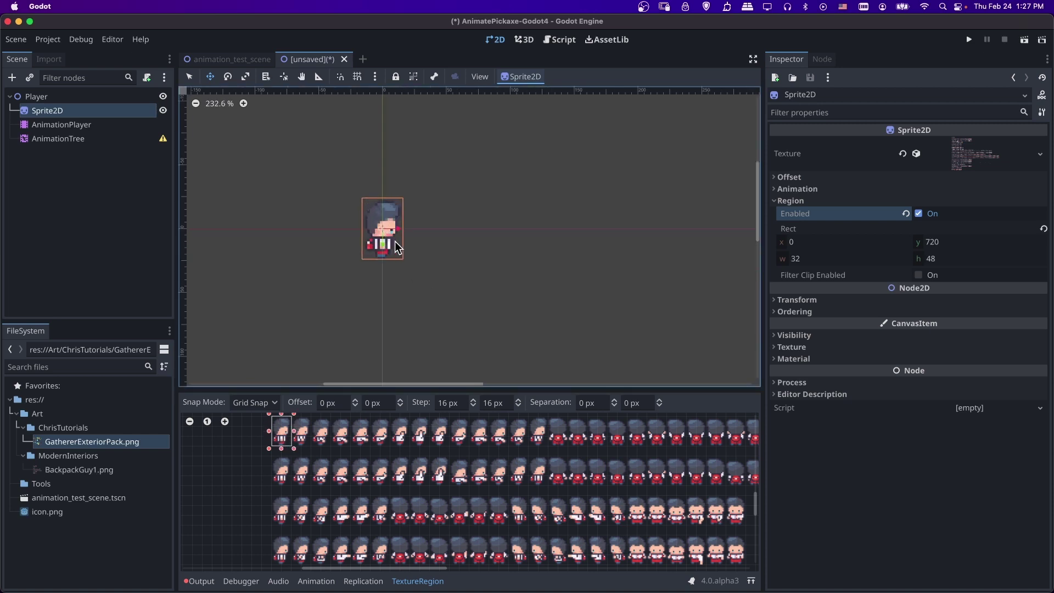
Save the scene as player.tscn in new res://Characters/Player folders
scroll(426, 275, "right", 1)
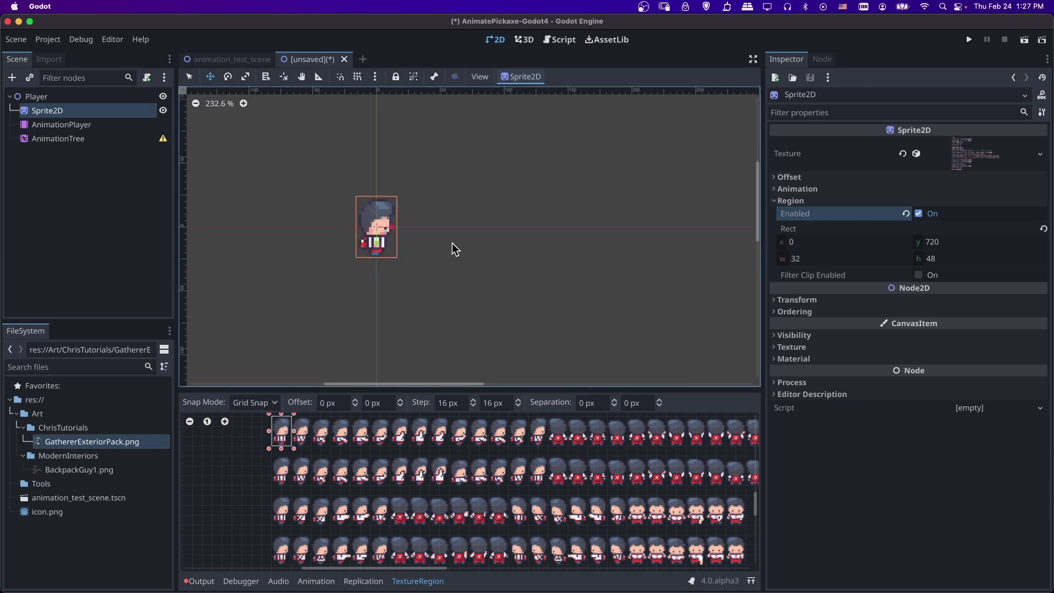
key("super+s")
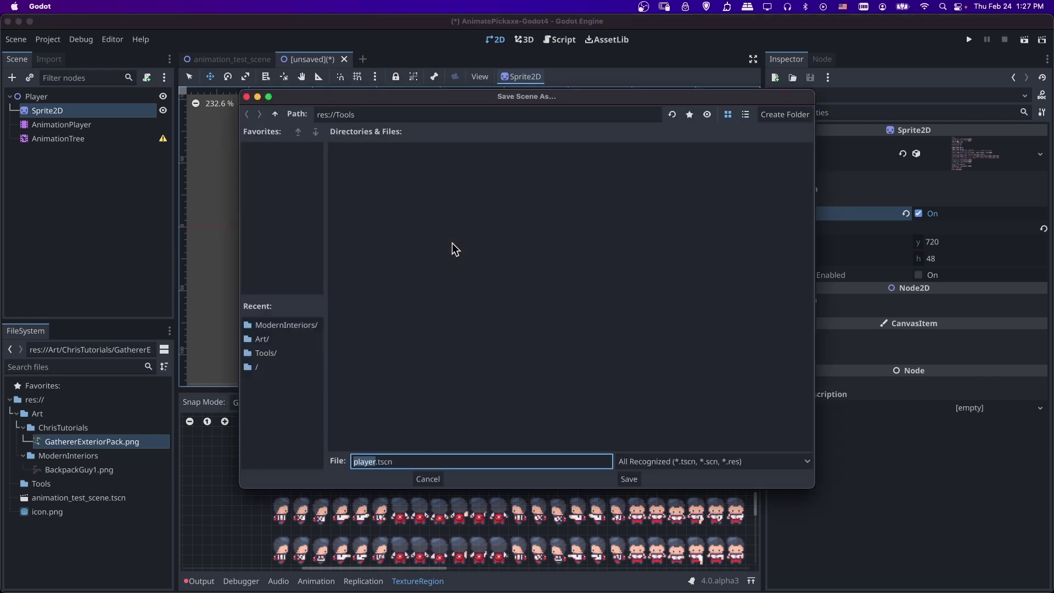
left_click(275, 115)
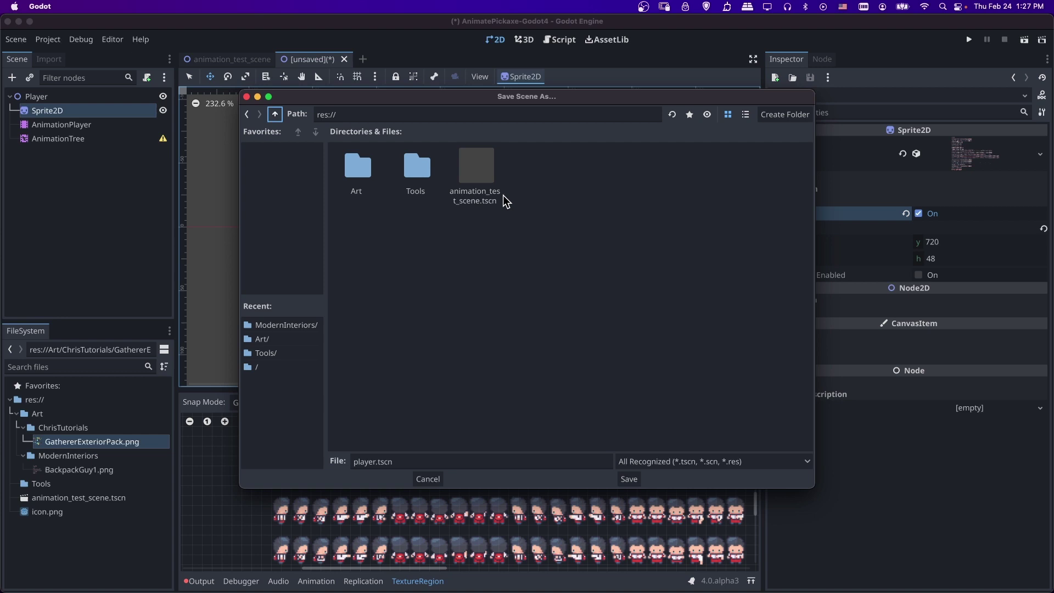
right_click(519, 167)
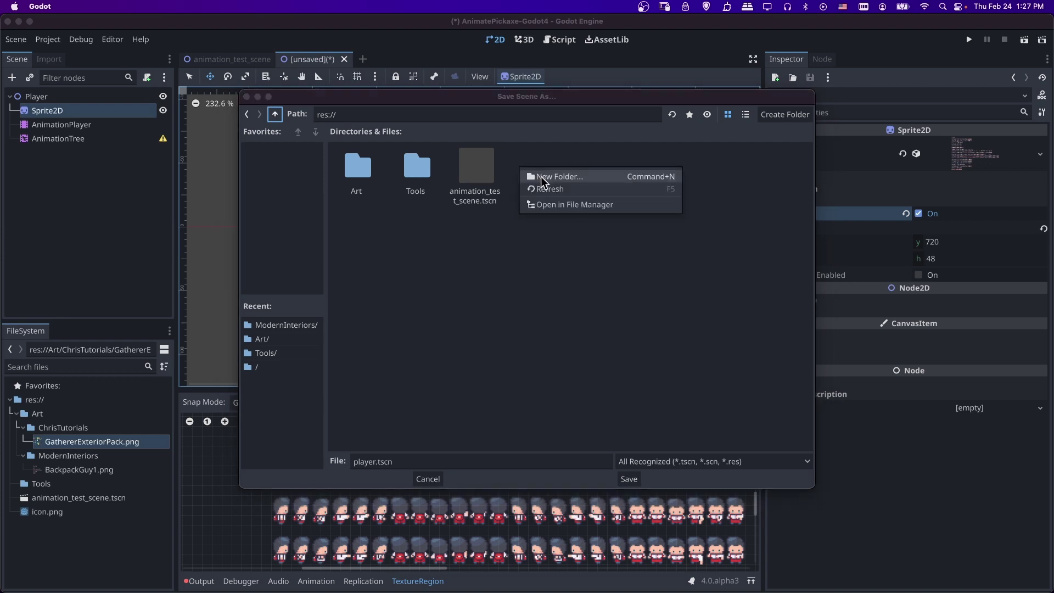
left_click(542, 177)
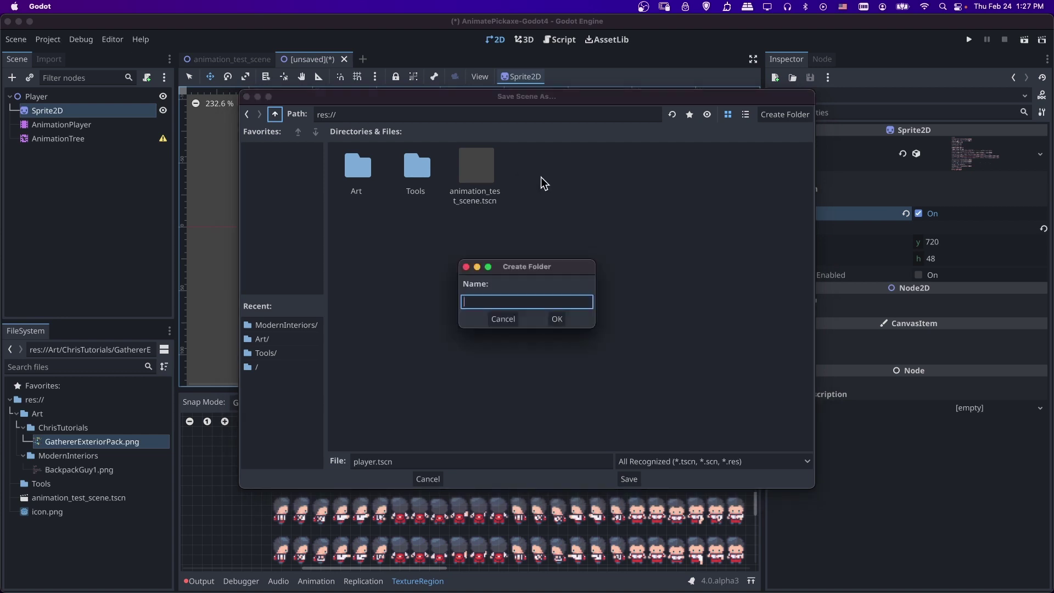
type("Characters")
left_click(557, 320)
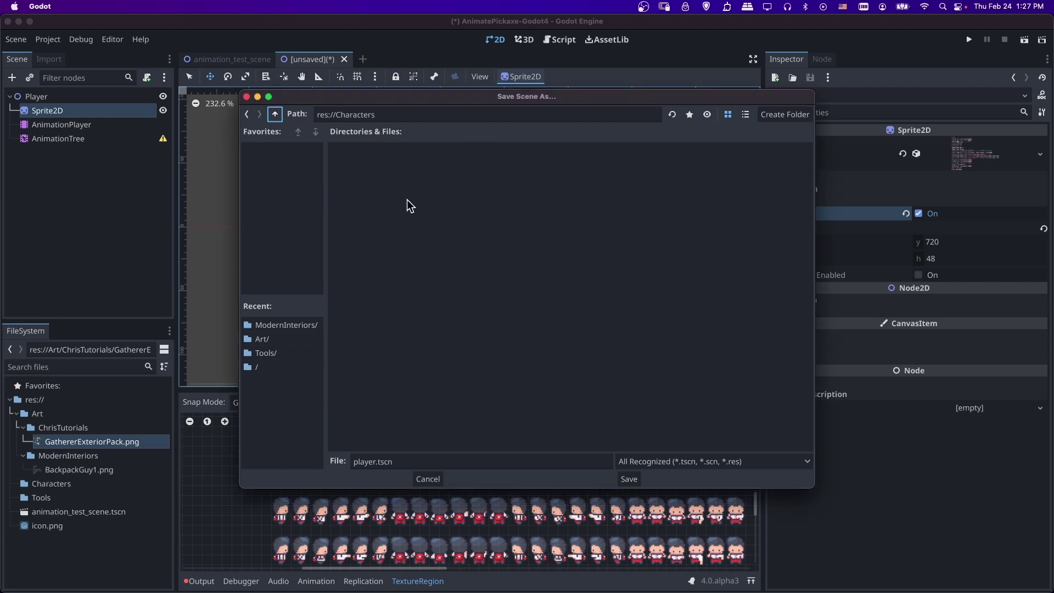
right_click(374, 175)
left_click(382, 185)
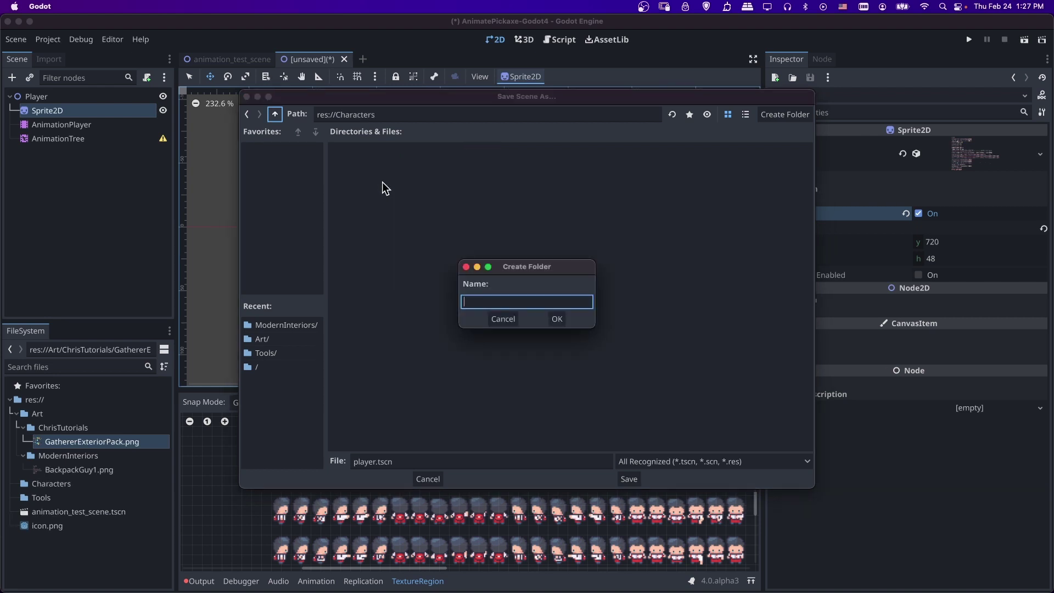
type("Player")
key("Return")
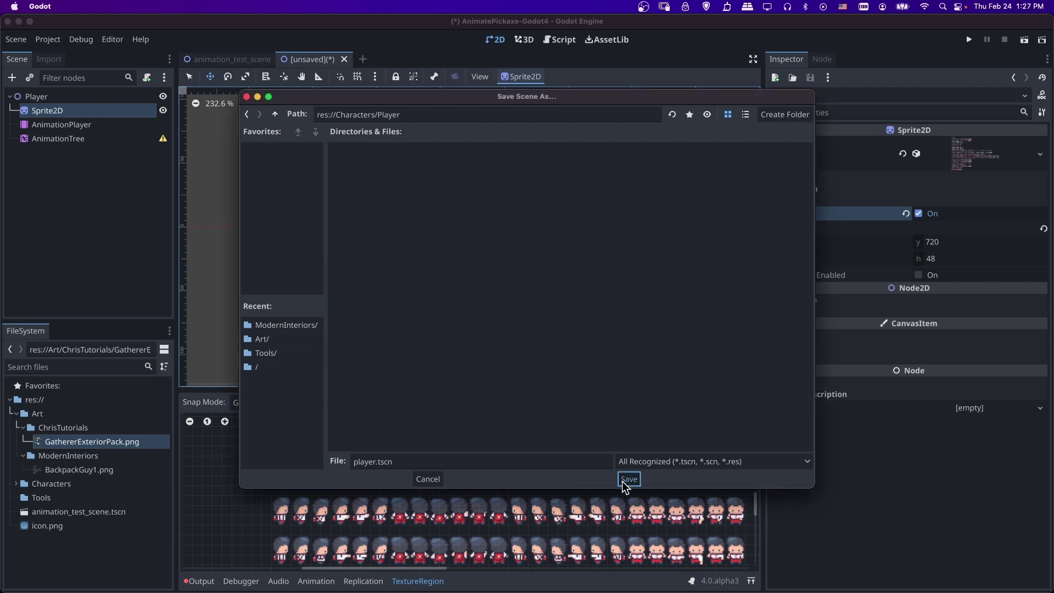
left_click(629, 479)
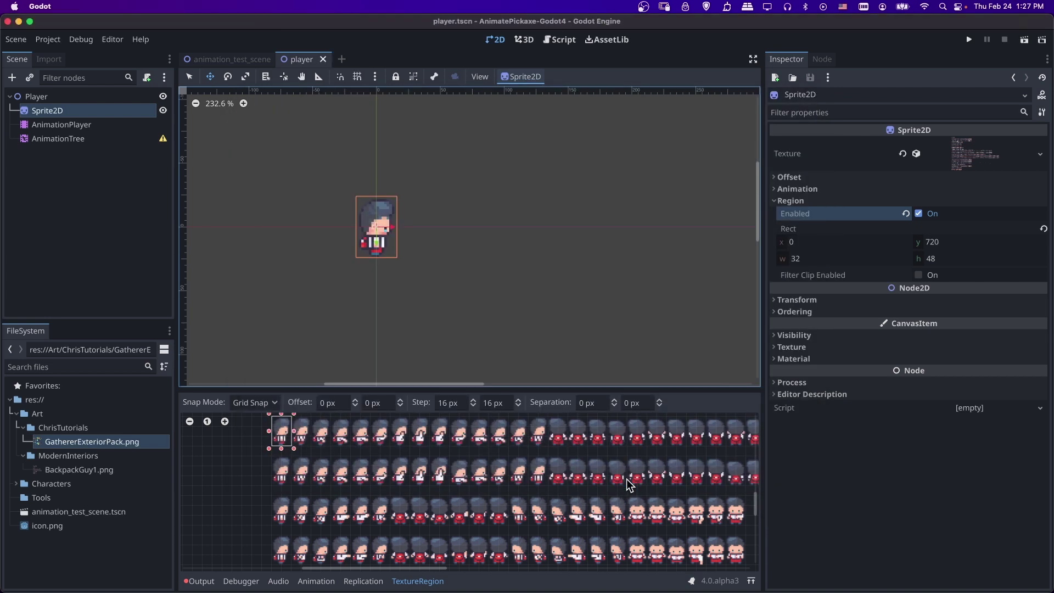
Create a new animation named 'swing' on the AnimationPlayer
left_click(89, 124)
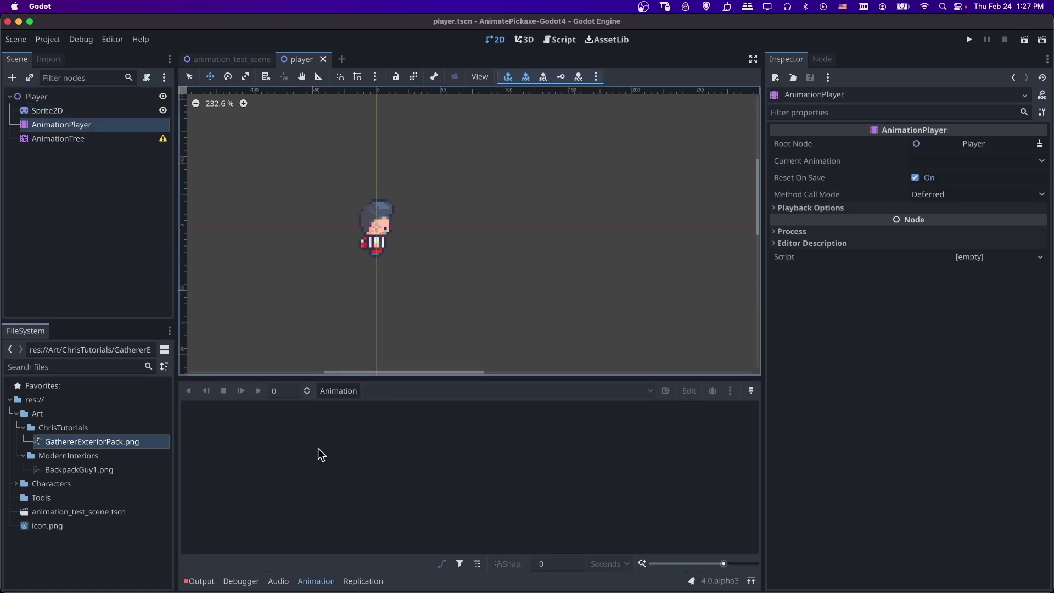
left_click(340, 393)
left_click(348, 404)
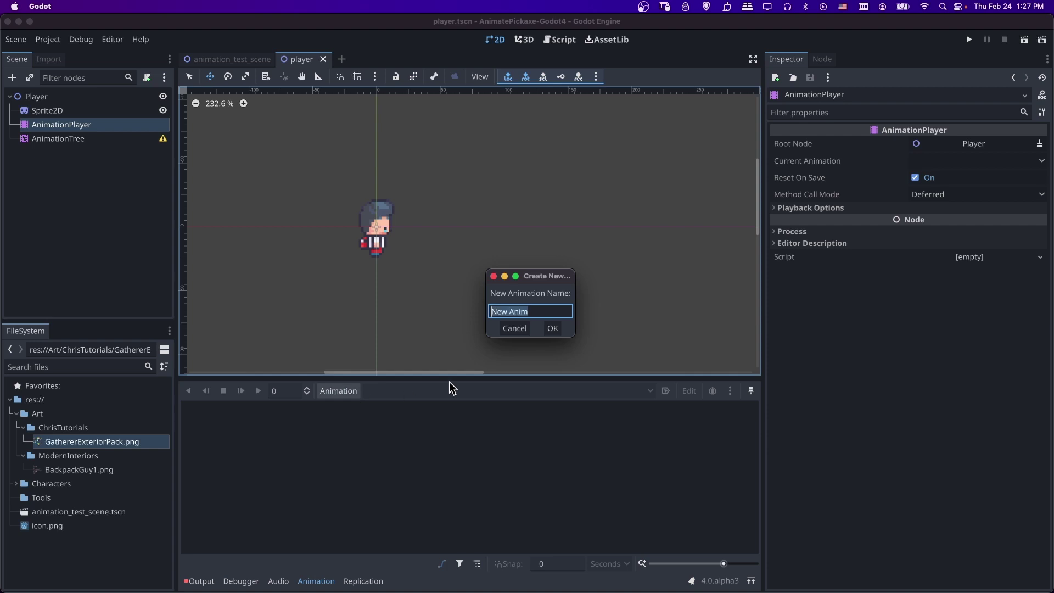
type("swing")
key("Return")
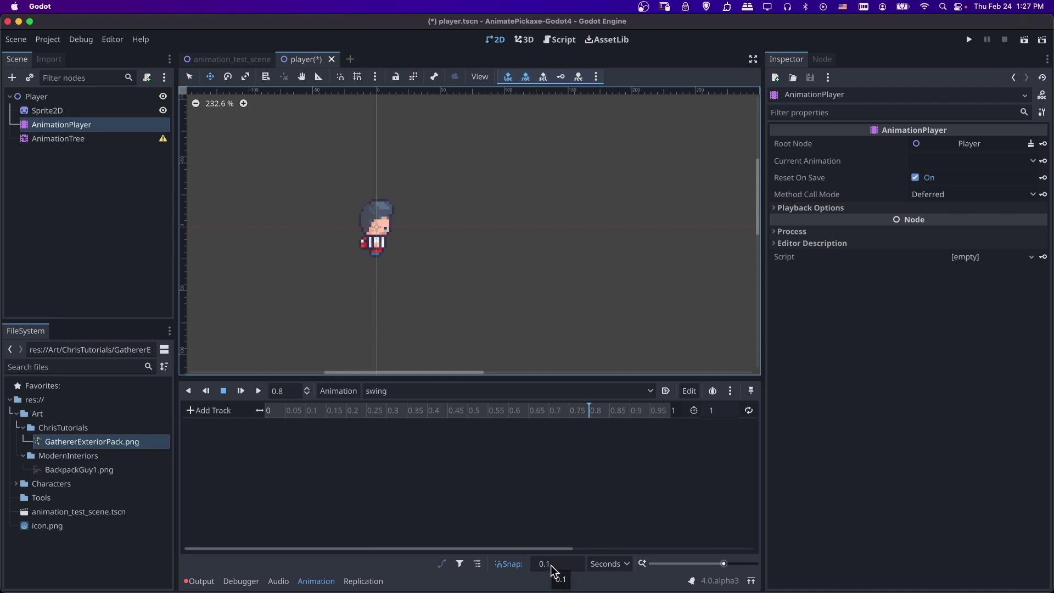
Set the swing length to 0.7 s and timeline snap to 0.05, with the playhead at 0
left_click(721, 414)
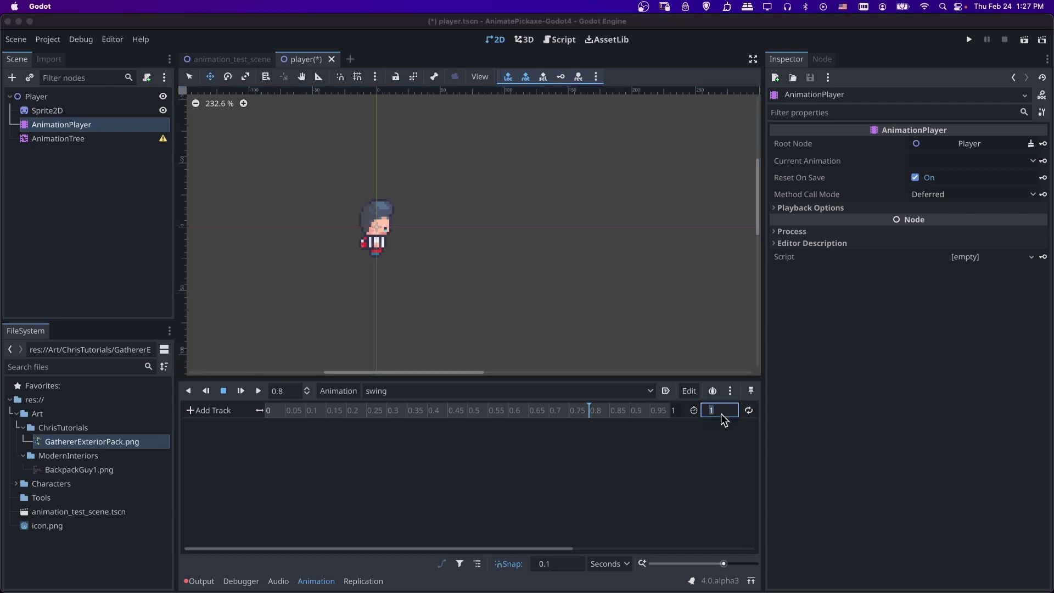
type("0.7")
key("Return")
left_click(566, 566)
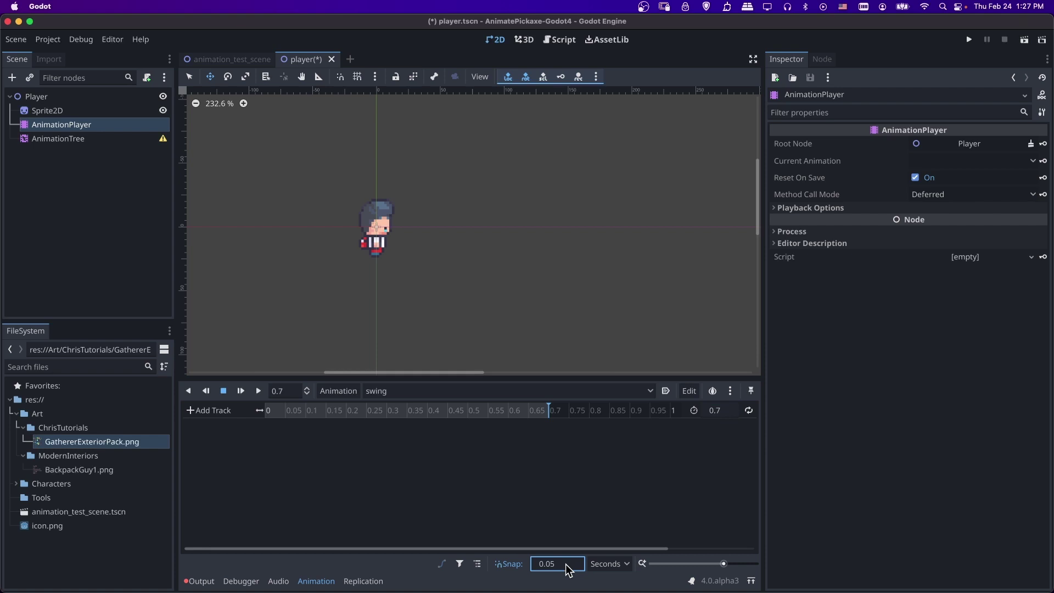
type("0.05")
left_click(269, 416)
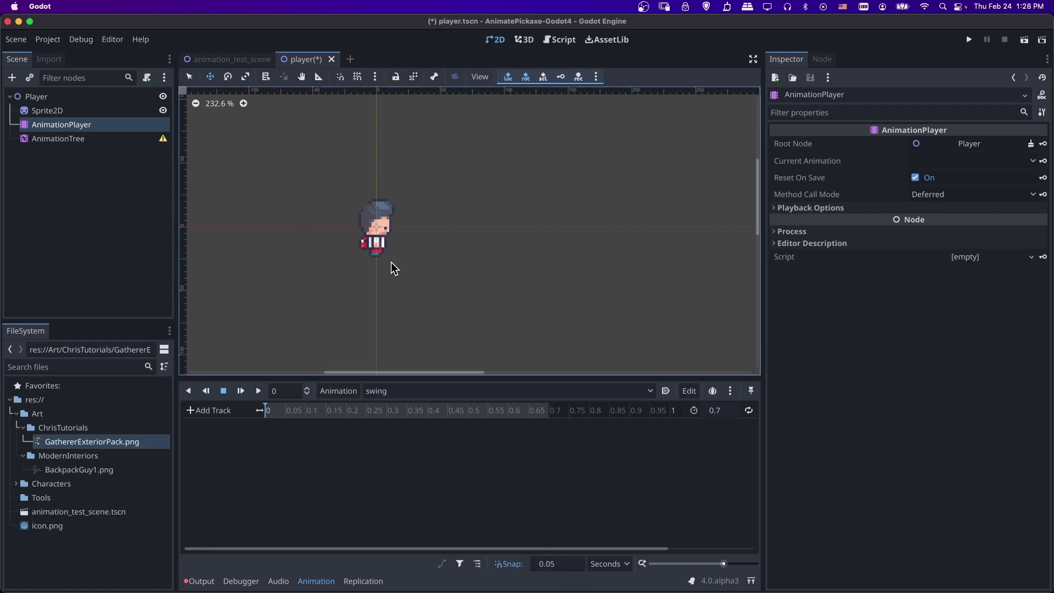
Add a property track for the Sprite2D's region_rect to the swing animation
left_click(218, 412)
left_click(220, 427)
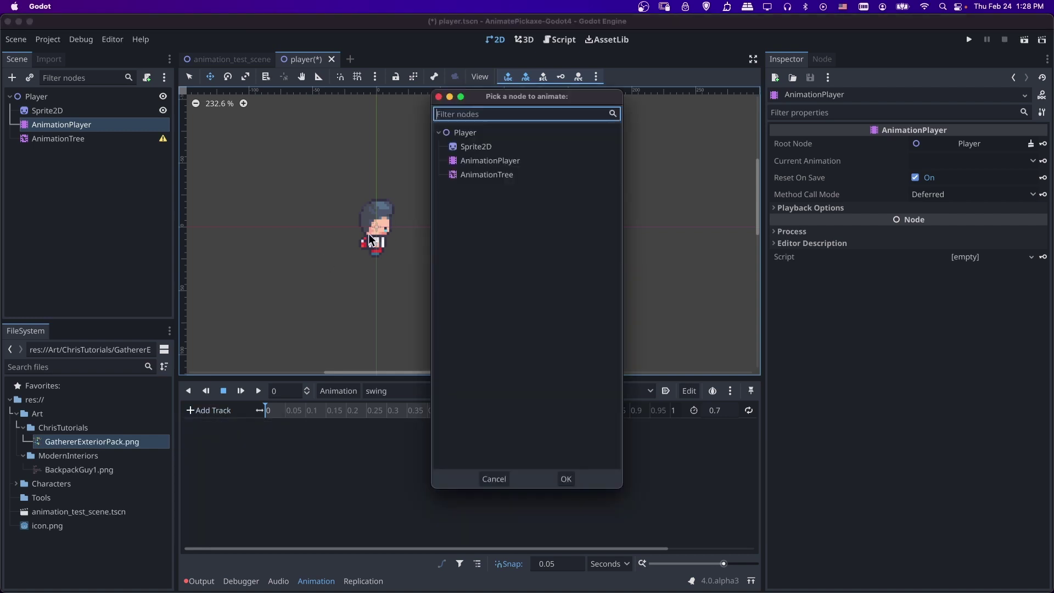
double_click(490, 148)
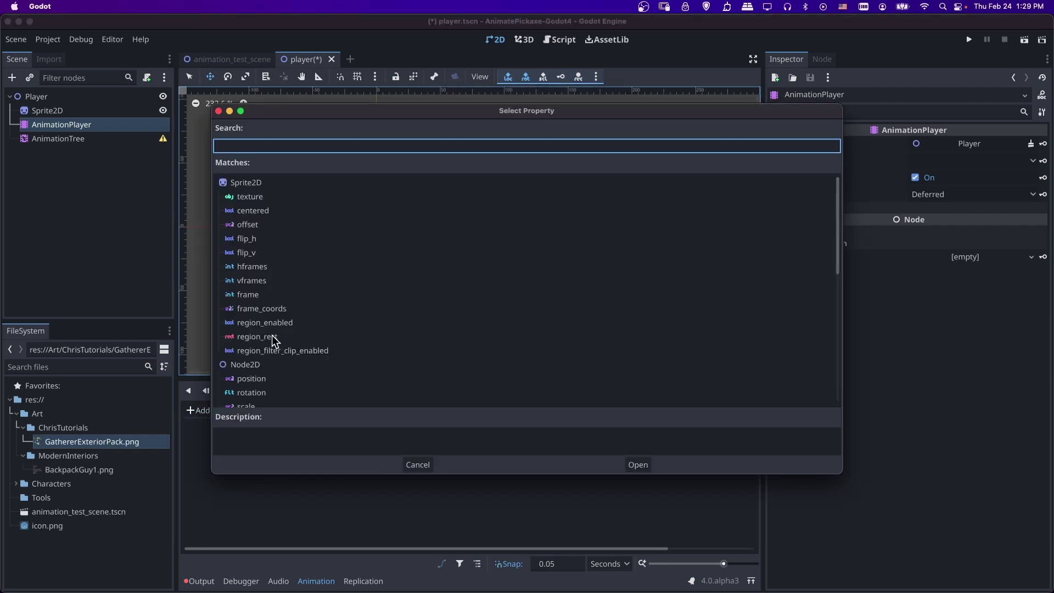
double_click(257, 336)
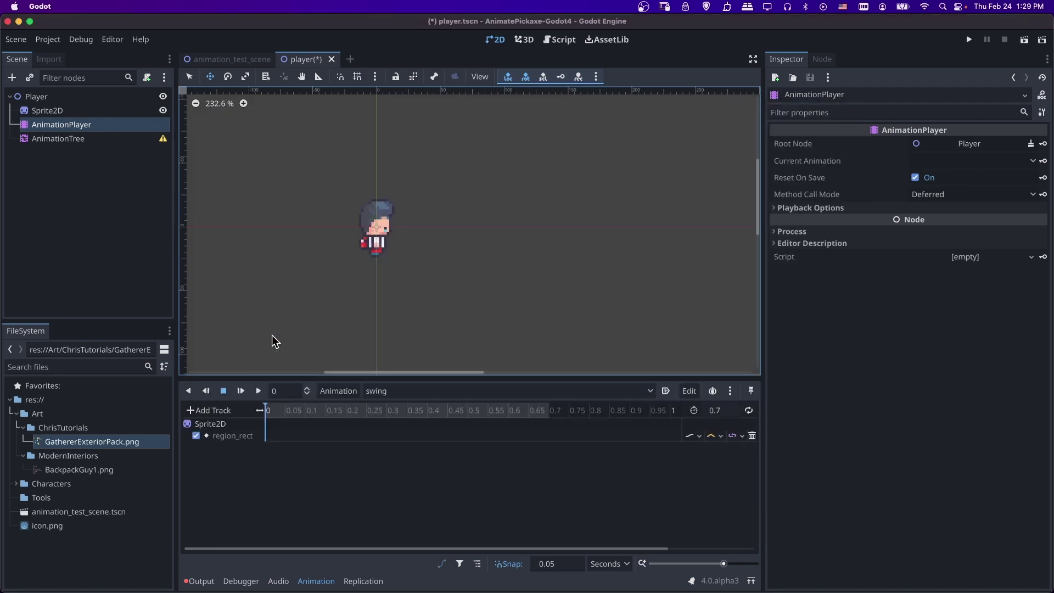
Insert a region_rect keyframe at time 0 holding region 0, 720, 32×48
right_click(265, 434)
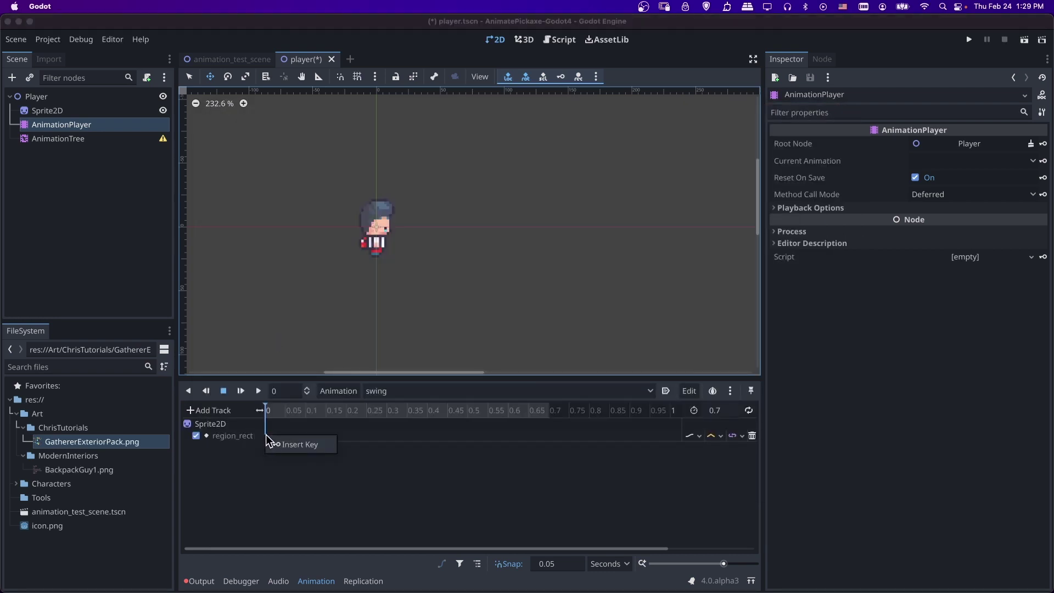
left_click(274, 444)
left_click(268, 436)
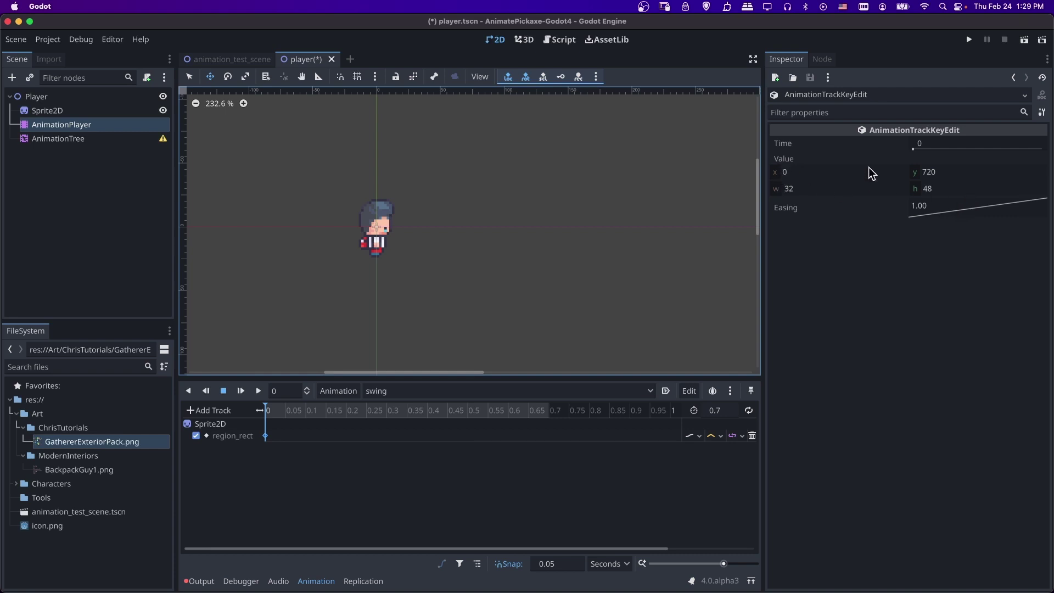
left_click(802, 172)
type("32")
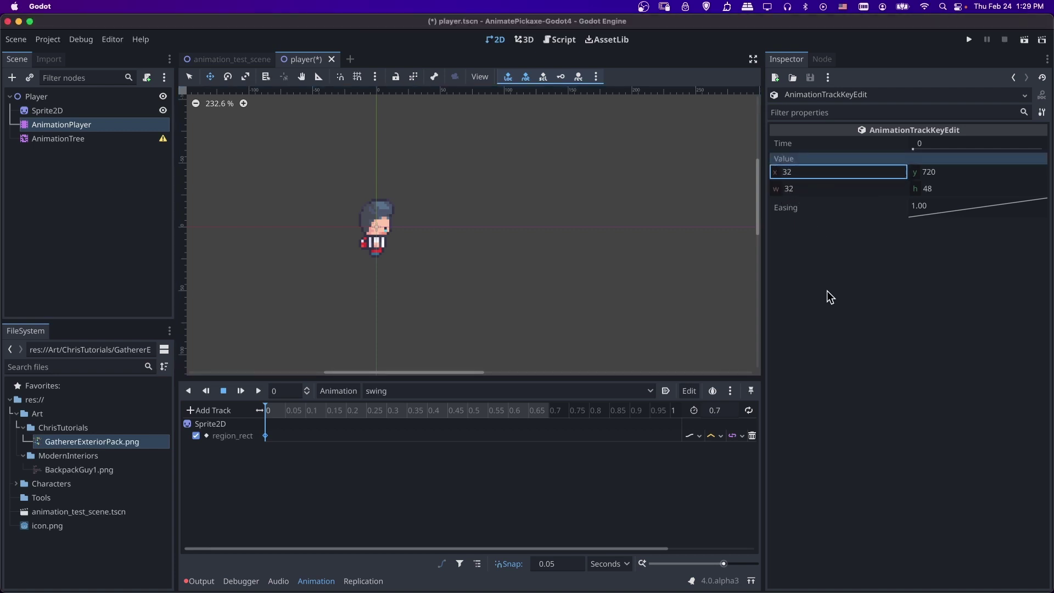
double_click(802, 173)
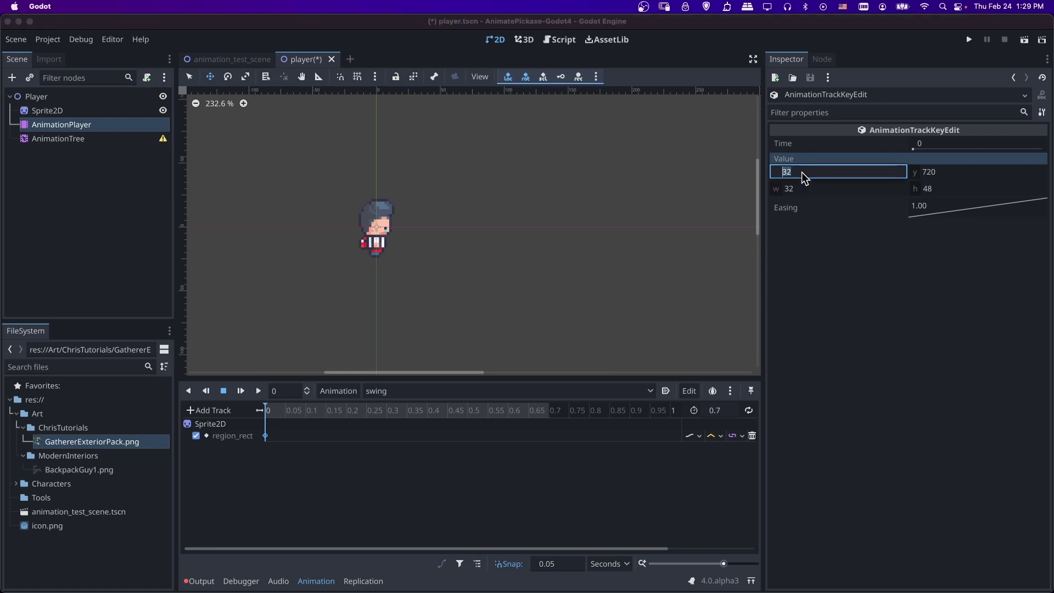
type("64")
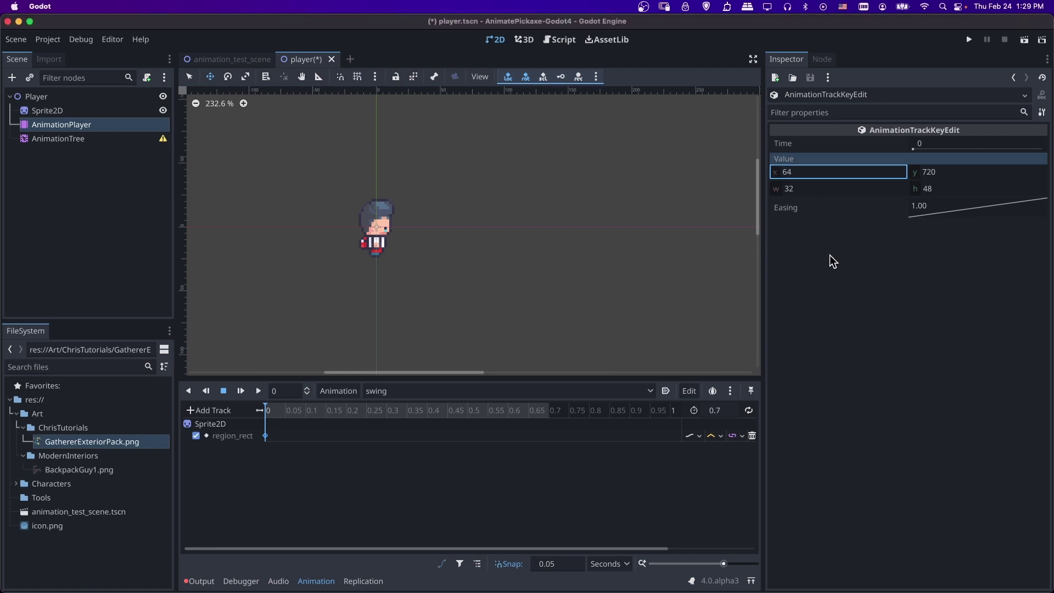
right_click(815, 173)
left_click(804, 168)
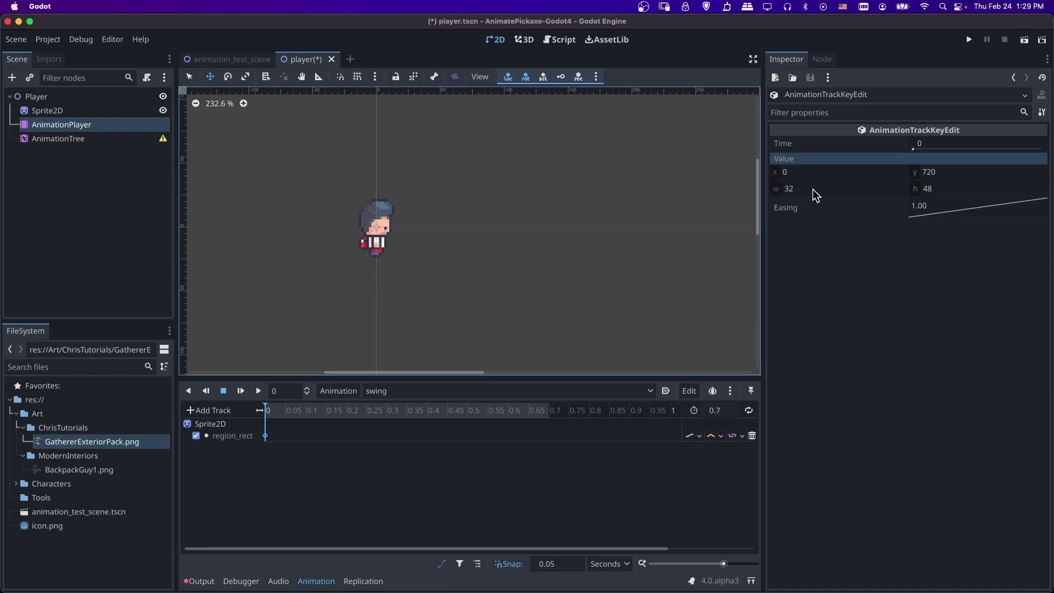
left_click(268, 439)
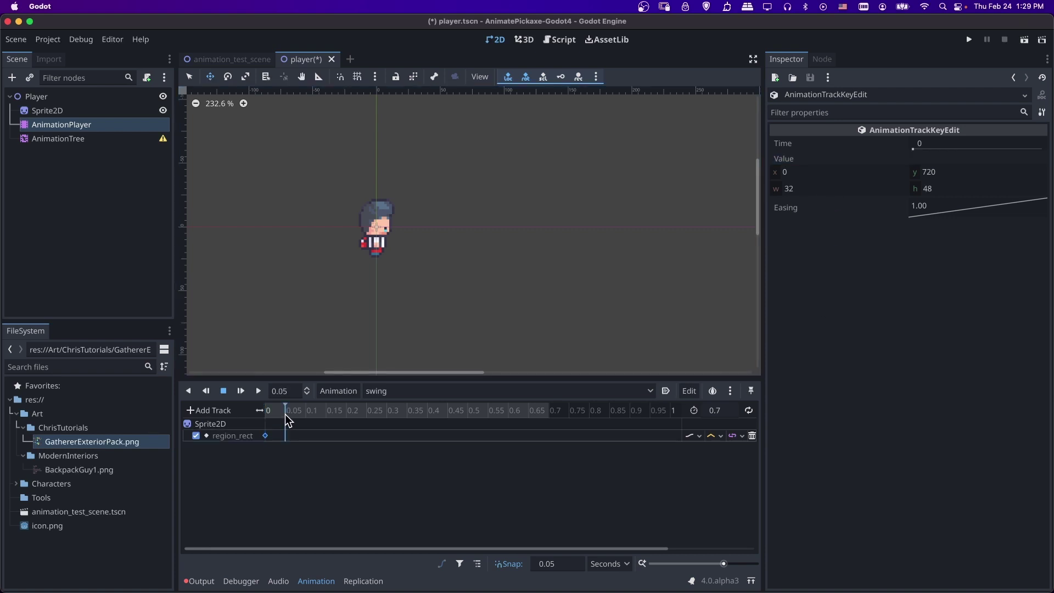
Add region_rect keyframes at 0.05 and 0.1 with x values 32 and 64
left_click(829, 172)
type("32")
key("Return")
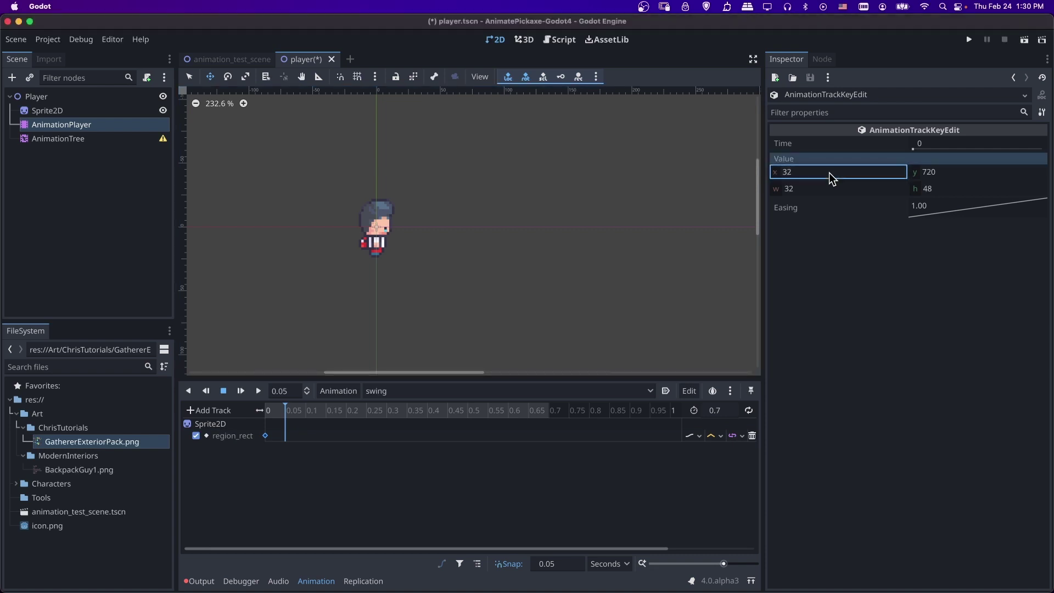
right_click(294, 440)
left_click(296, 442)
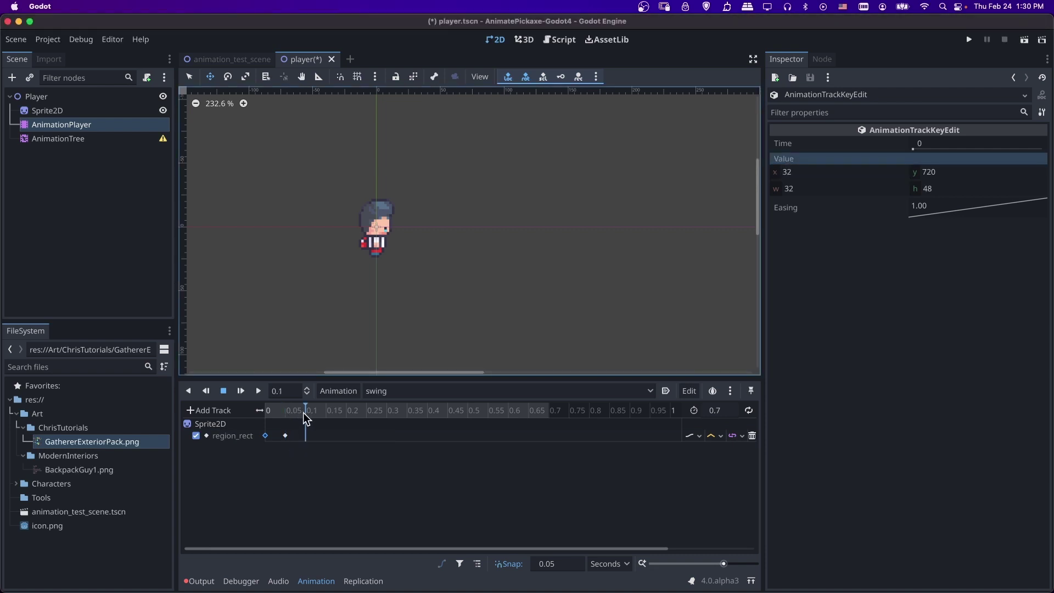
right_click(307, 436)
left_click(308, 438)
left_click(307, 435)
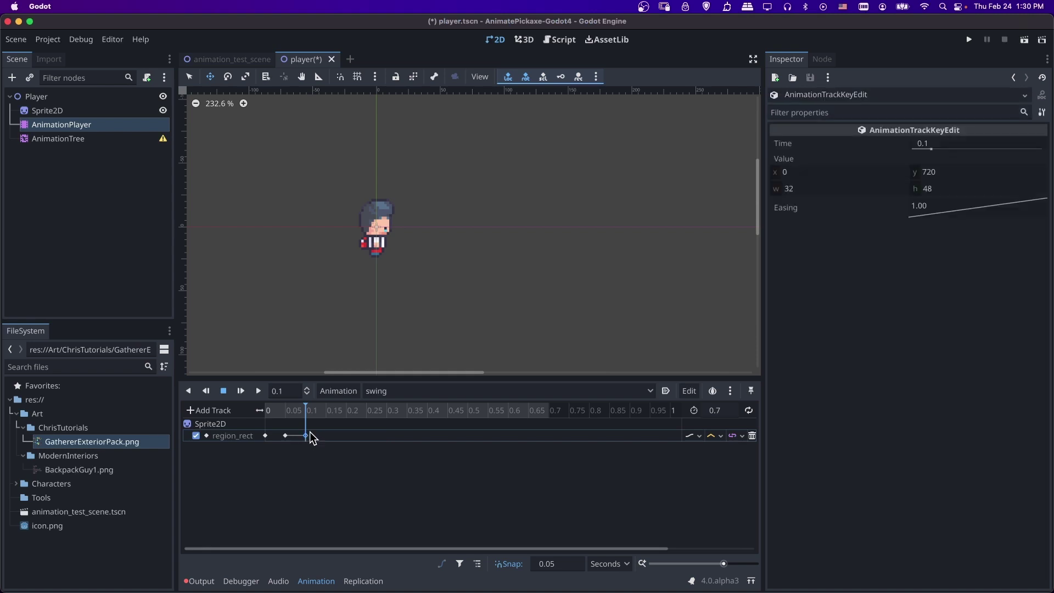
left_click(803, 173)
type("64")
key("Return")
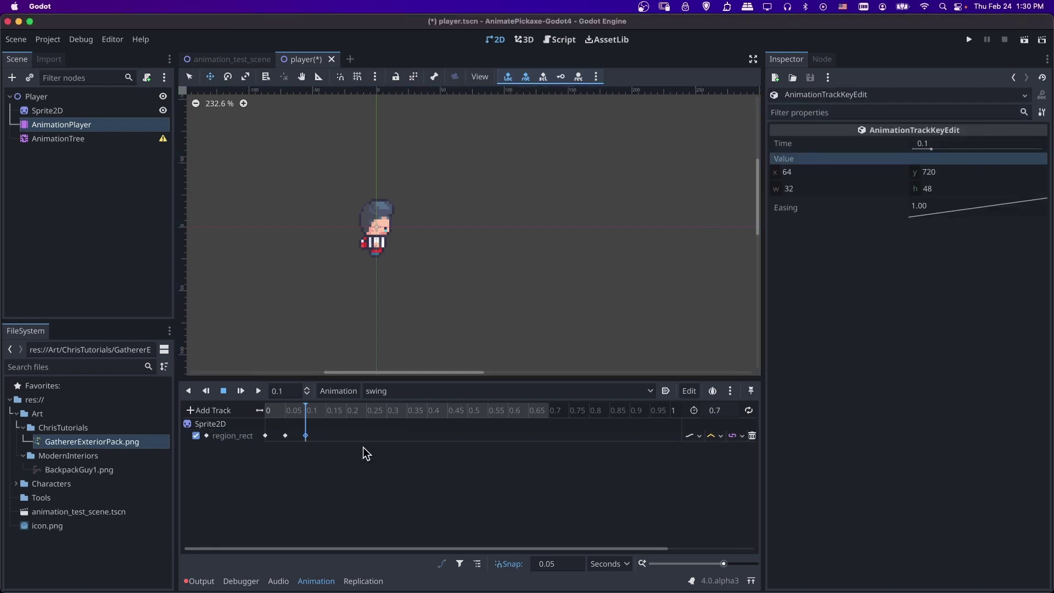
Set the region_rect track's update mode to Discrete
left_click(363, 447)
left_click_drag(299, 407, 243, 394)
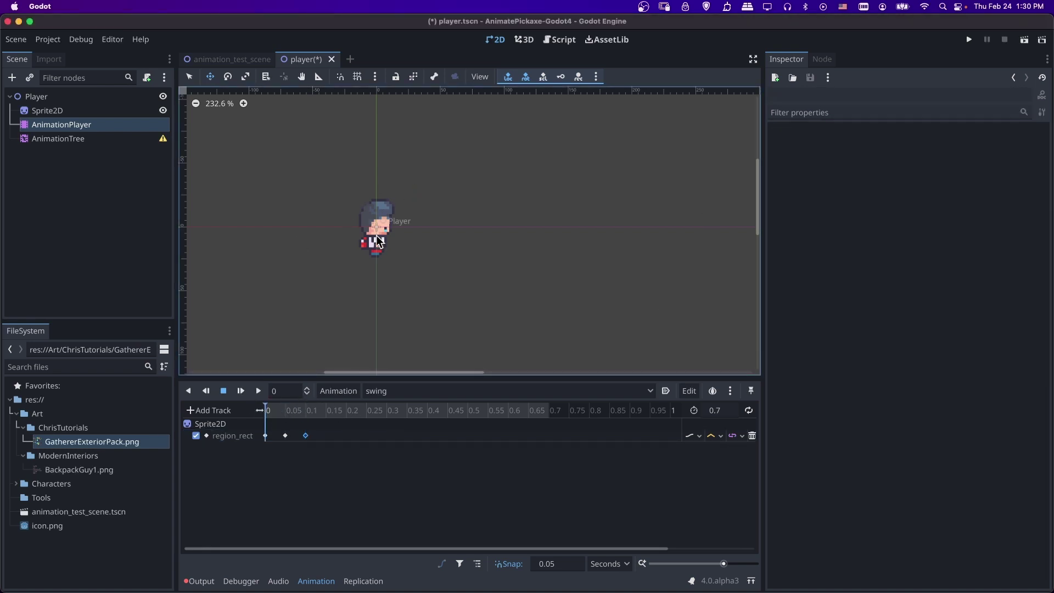
left_click(749, 410)
left_click(699, 436)
left_click(697, 442)
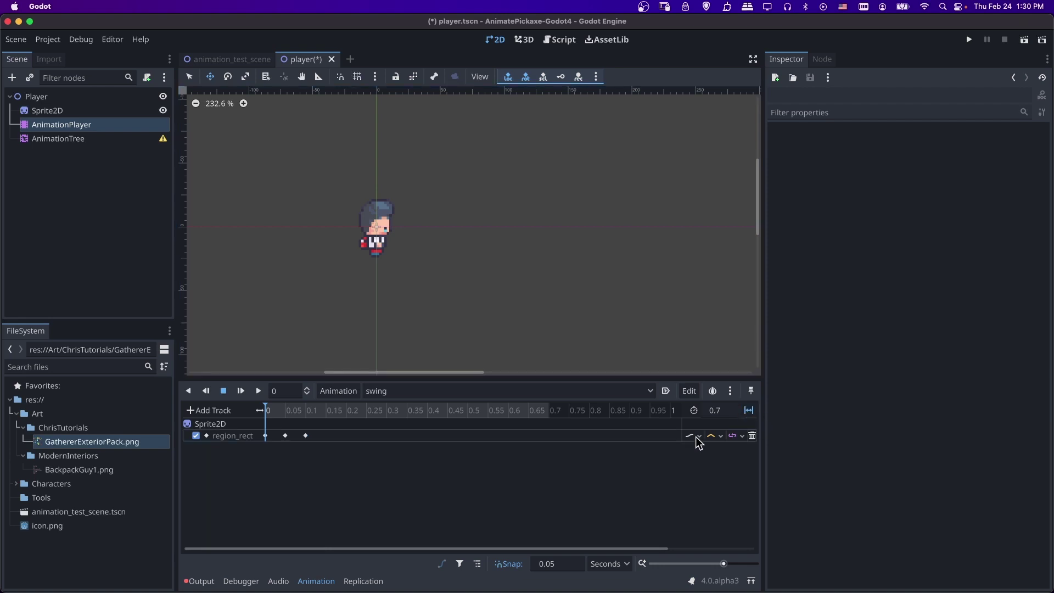
left_click(696, 436)
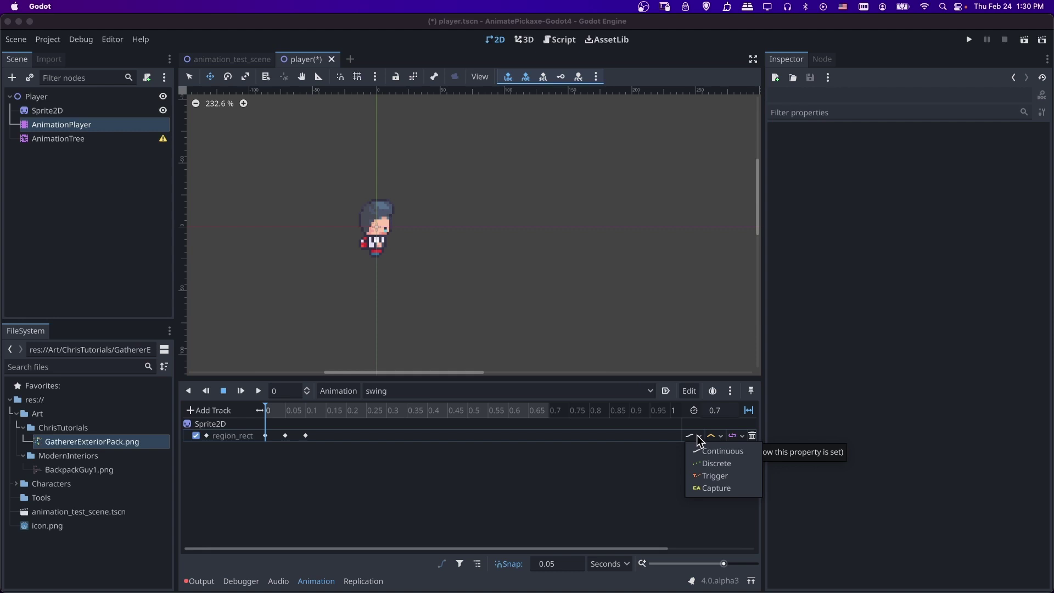
left_click(707, 463)
Enable looping on swing and preview the playback
left_click(258, 391)
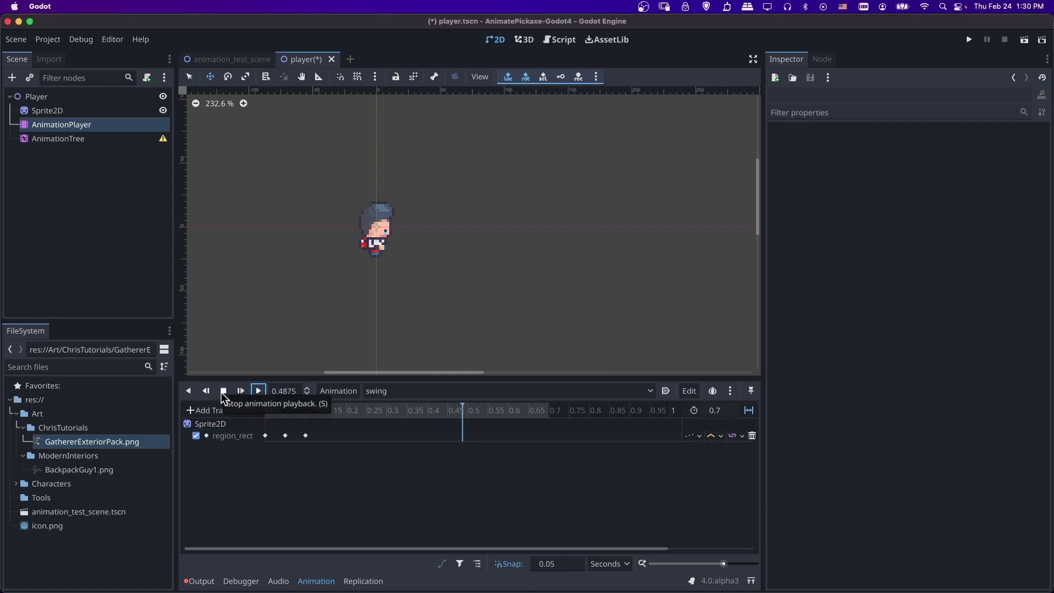
left_click(221, 392)
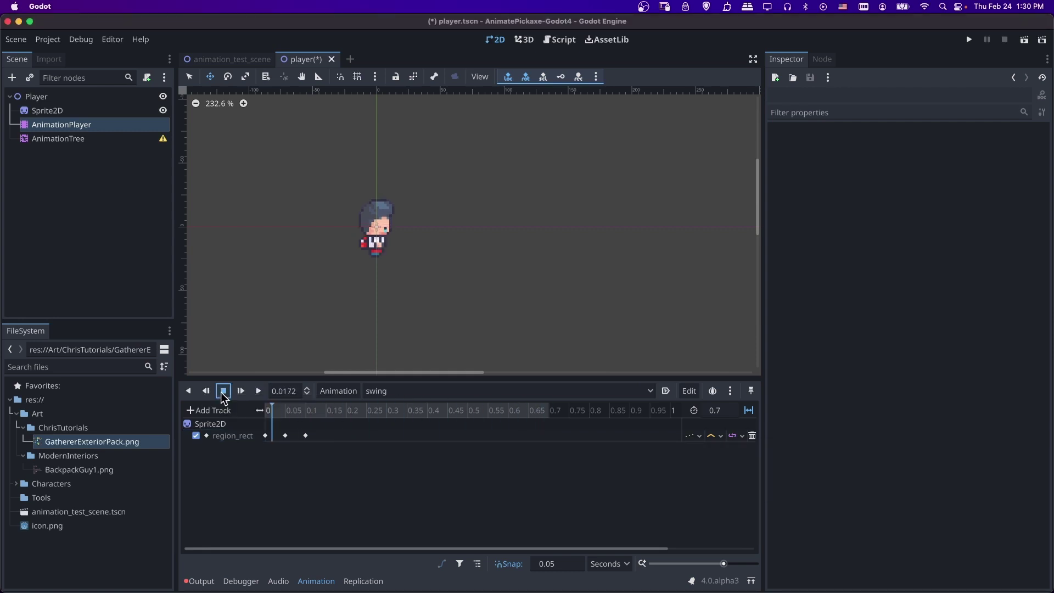
left_click(749, 412)
left_click(263, 390)
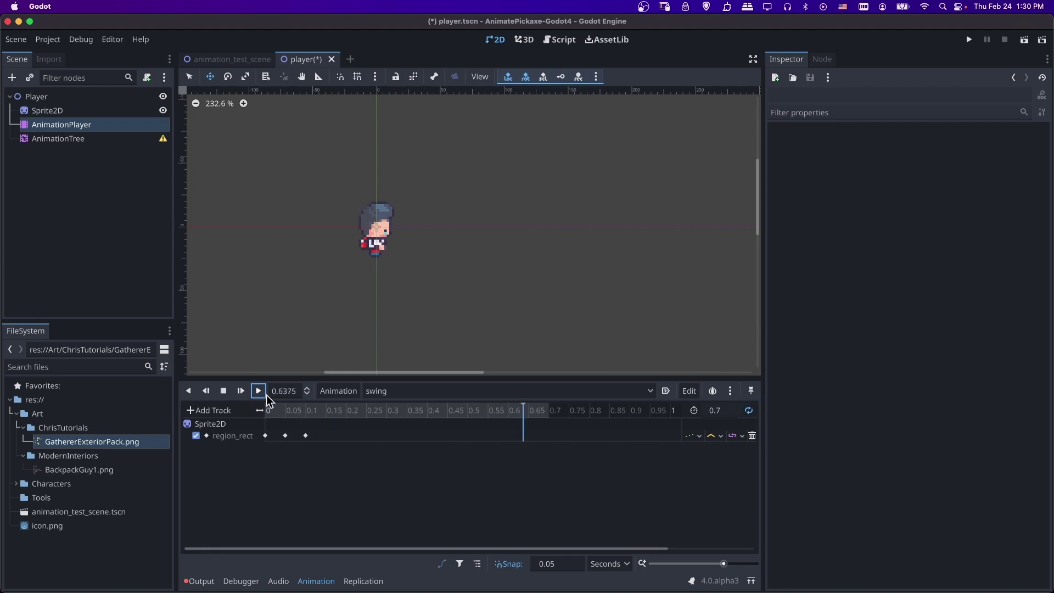
left_click(222, 393)
Add region_rect keyframes at 0.15 and 0.2 with x values 96 and 128
left_click(306, 435)
right_click(333, 441)
left_click(341, 445)
left_click(819, 170)
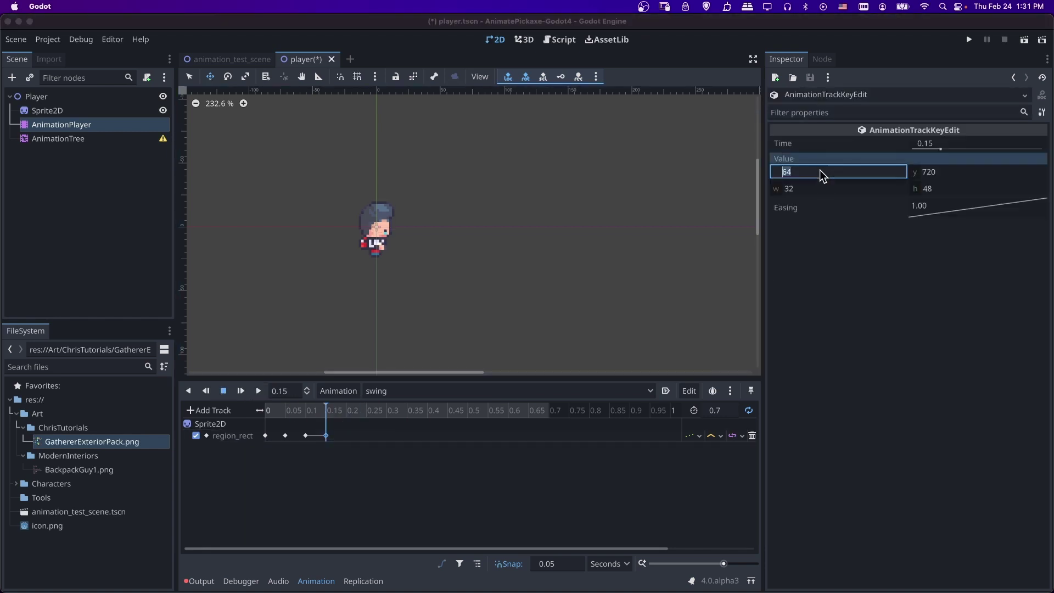
type("96")
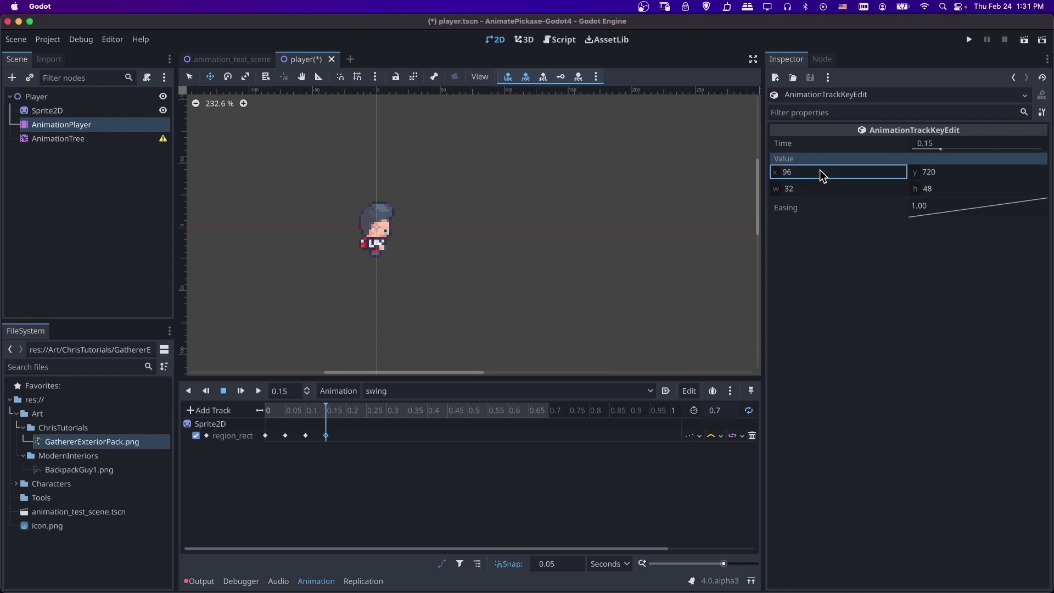
key("Return")
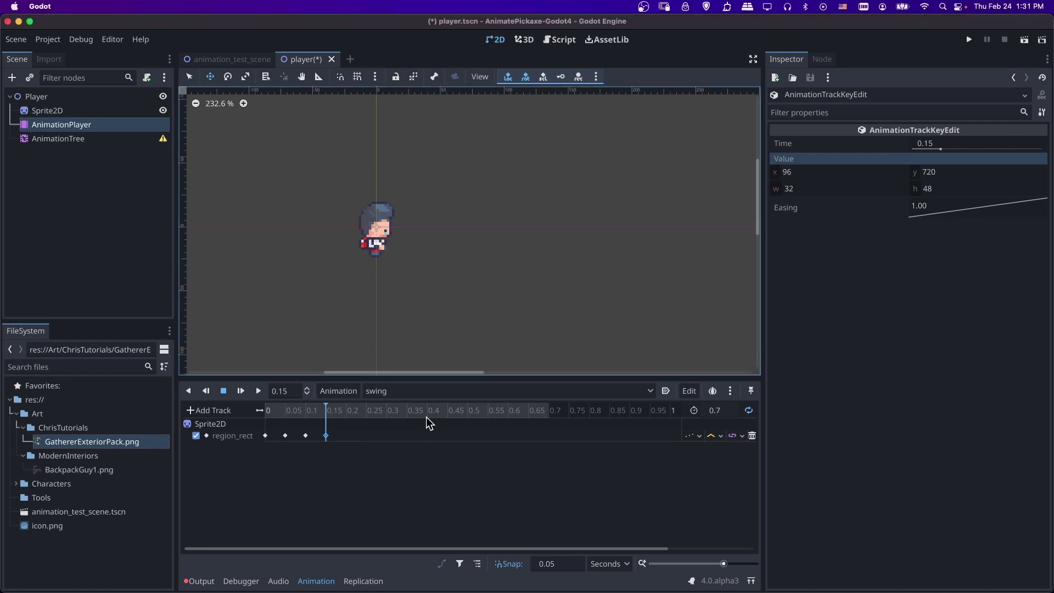
left_click(346, 413)
right_click(343, 437)
left_click(351, 441)
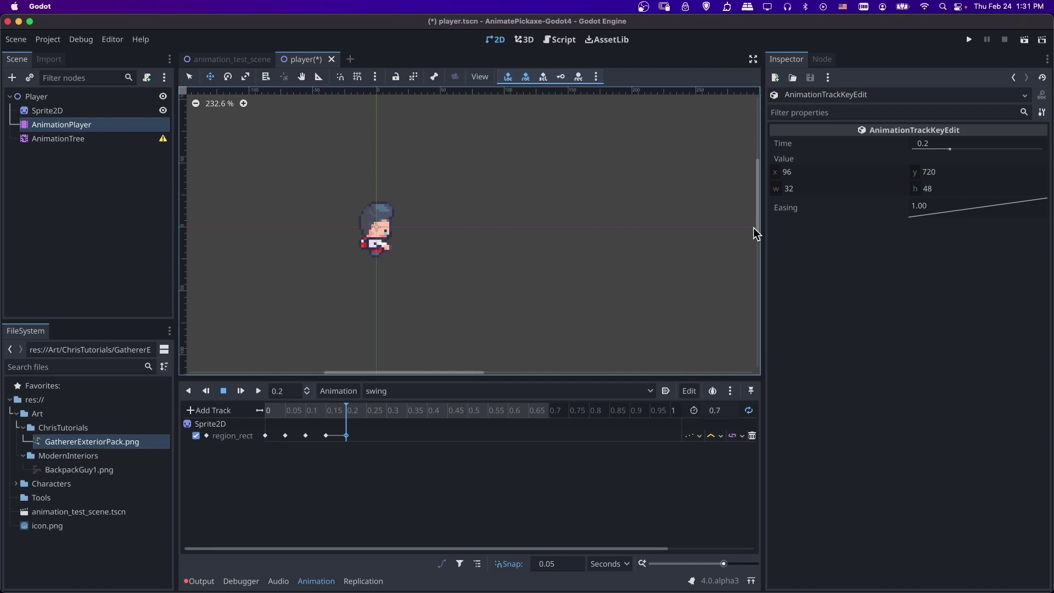
left_click(838, 173)
type("128")
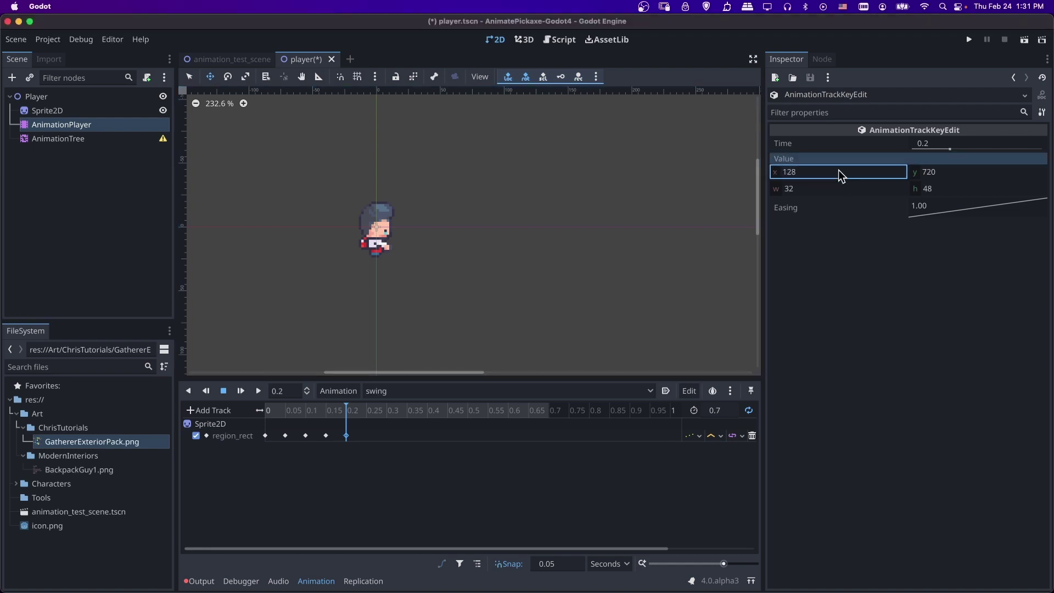
key("Return")
Add a keyframe at 0.25 with x 160 and another at the 0.7 end
left_click(360, 410)
key("ctrl+d")
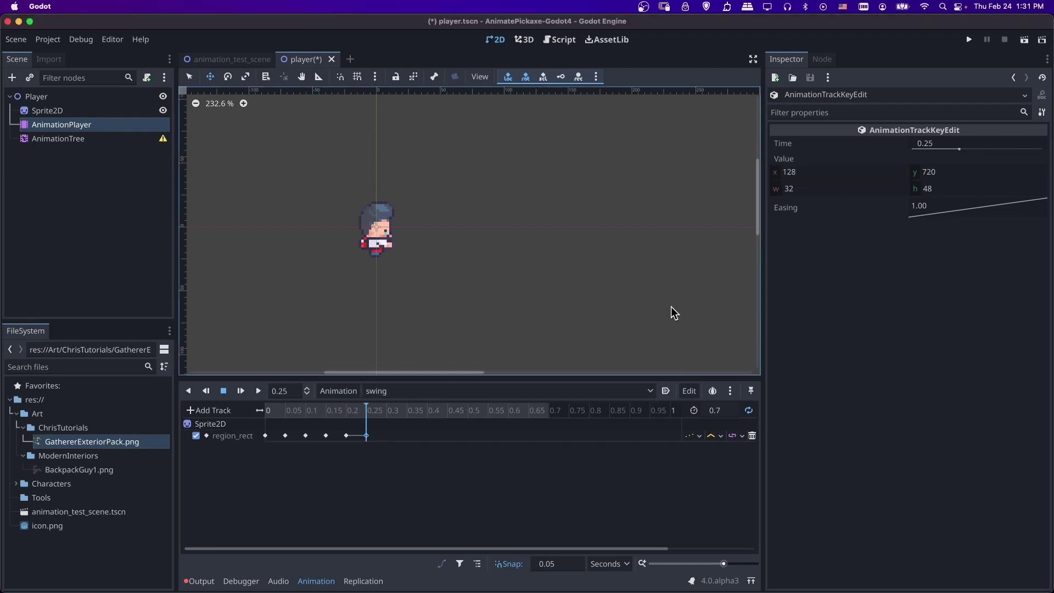
left_click(821, 171)
type("160")
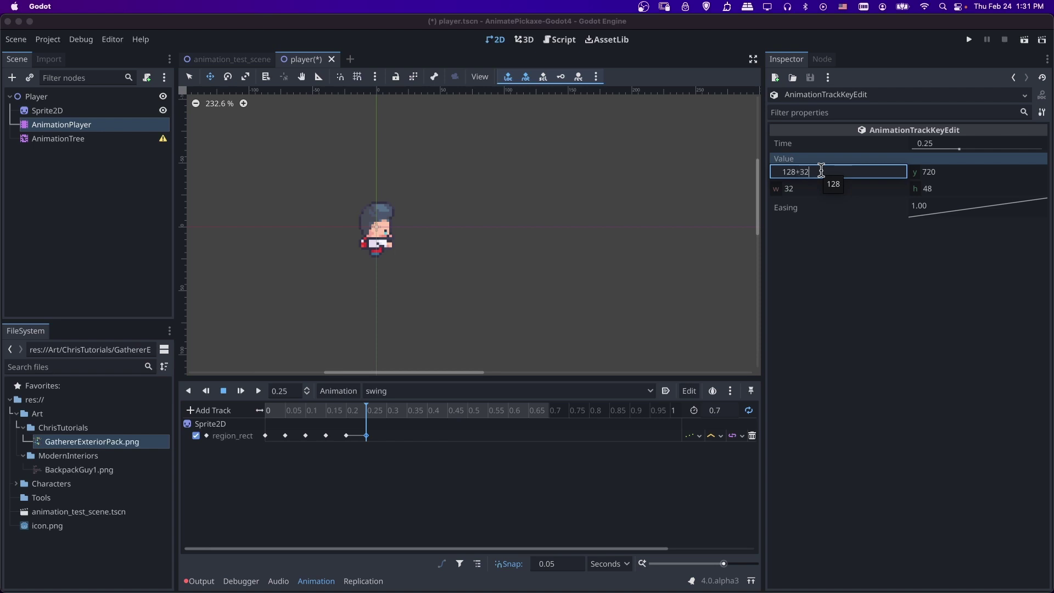
key("Return")
right_click(549, 435)
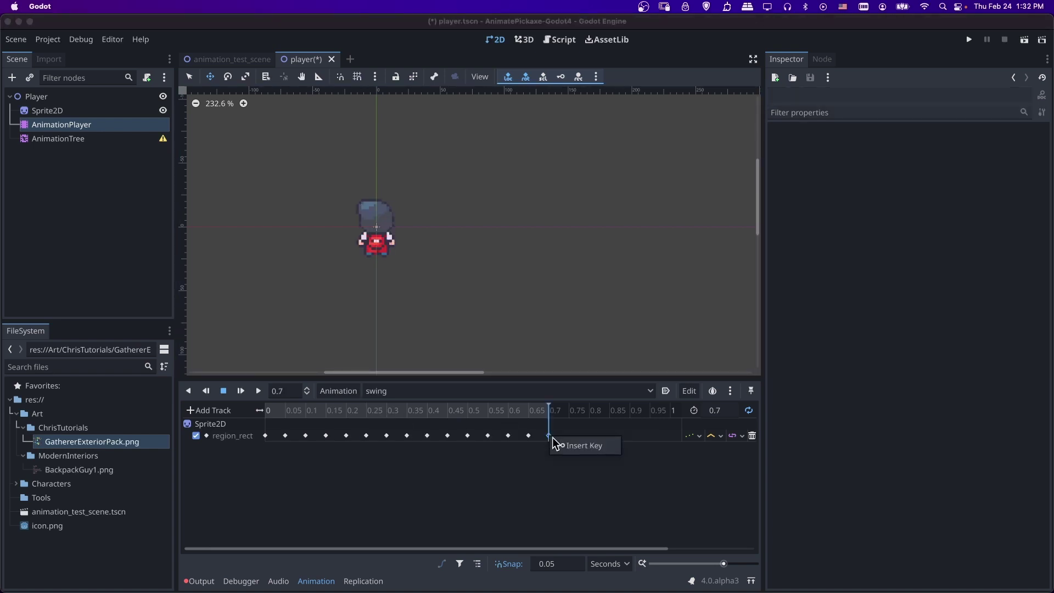
left_click(552, 444)
Adjust the last keyframe's region x value, then preview the swing animation from the start
left_click_drag(560, 452, 546, 430)
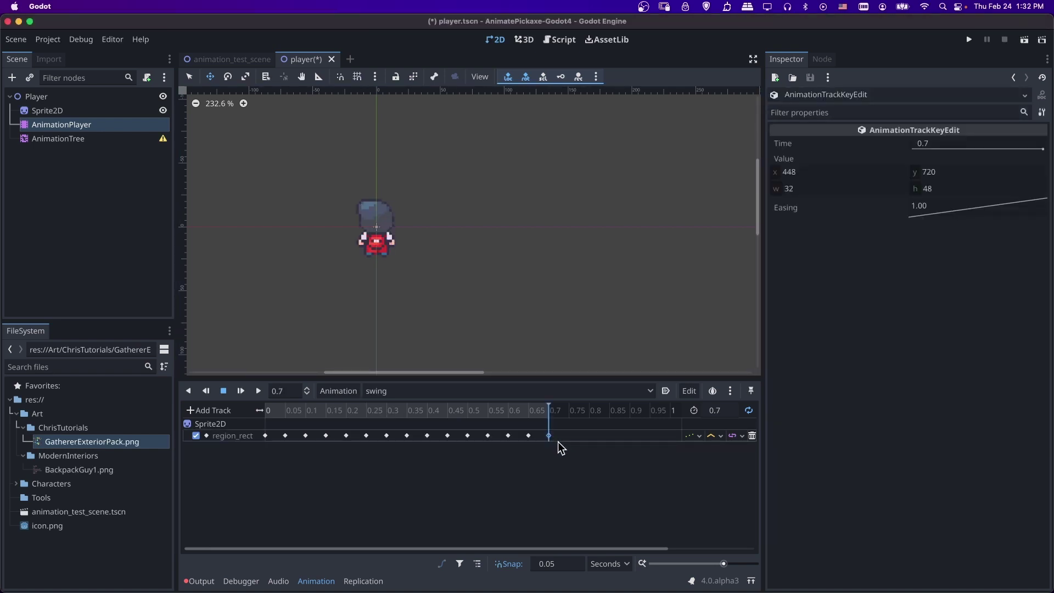
right_click(548, 436)
left_click(812, 213)
left_click(803, 177)
left_click(802, 177)
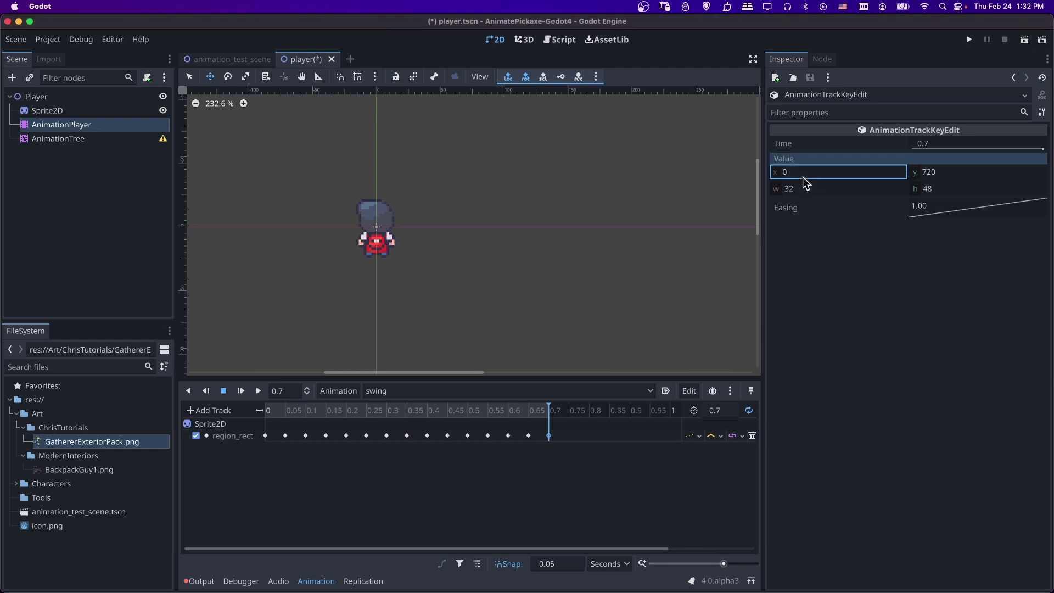
left_click(542, 423)
left_click(223, 391)
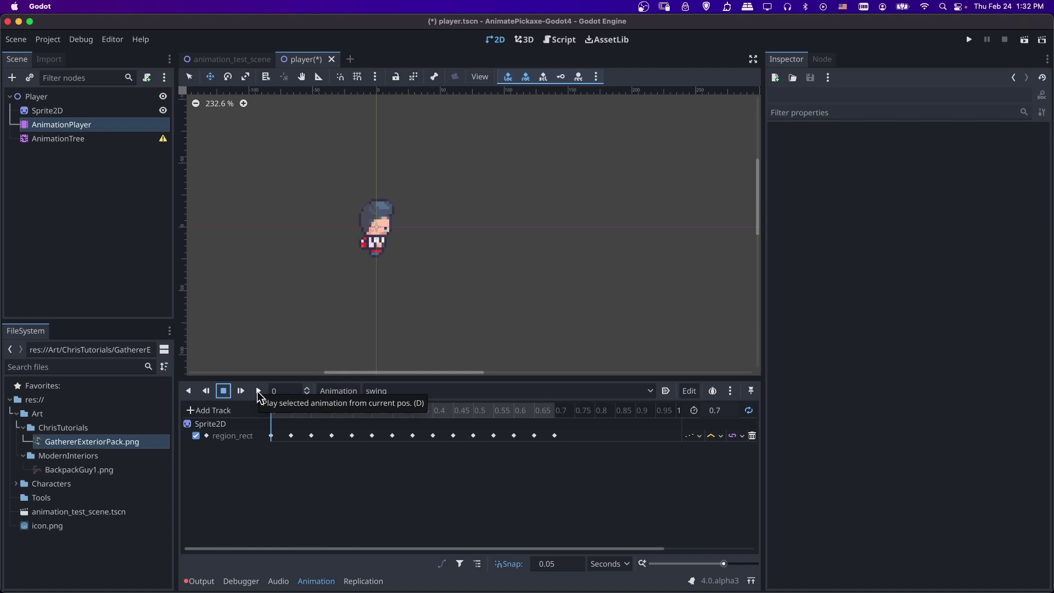
left_click(258, 391)
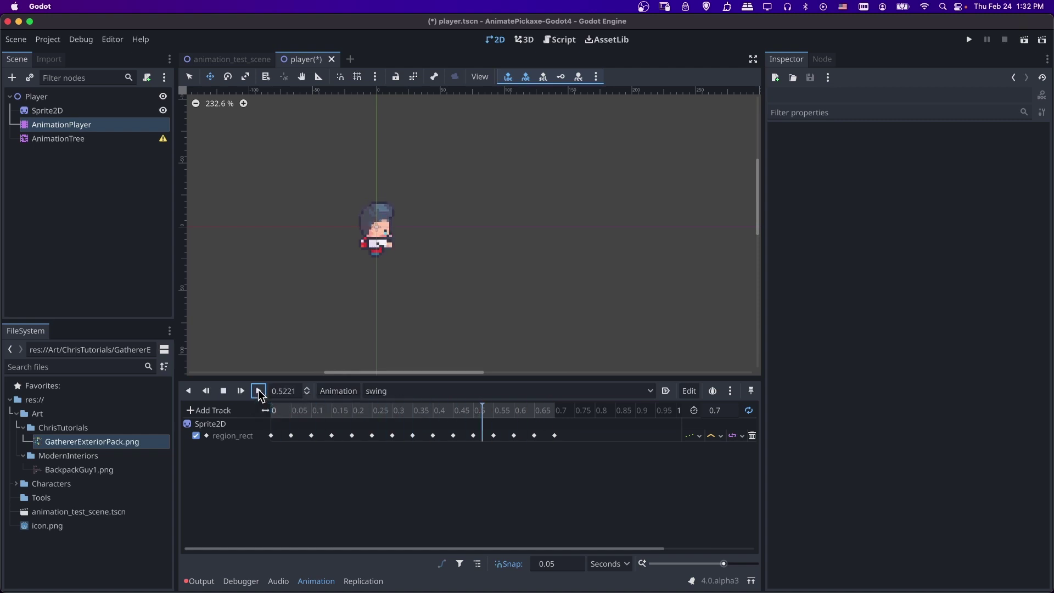
left_click(225, 392)
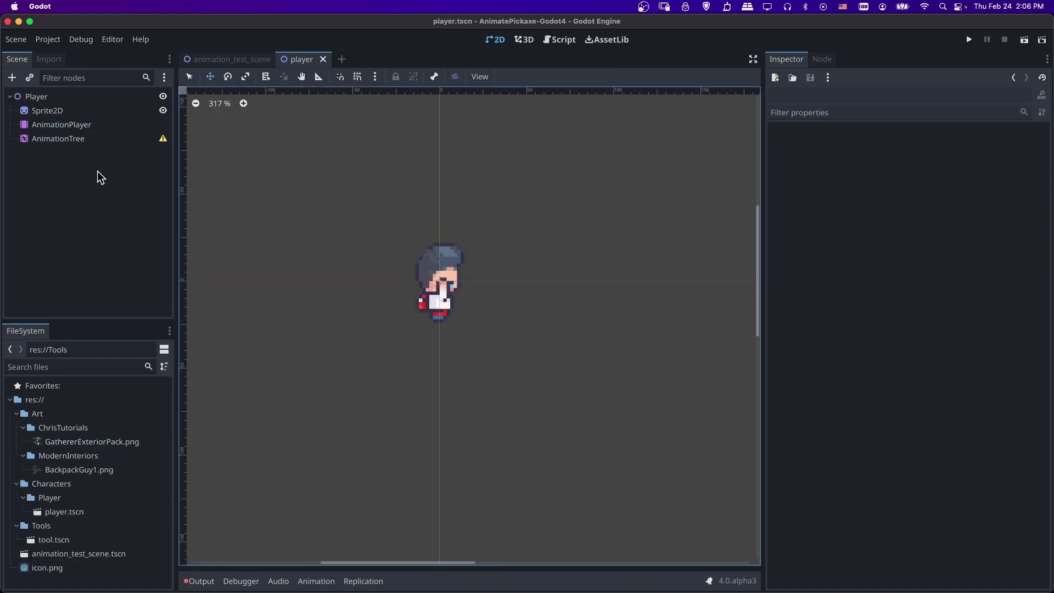
Add a Node2D child under Player and rename it Tool
right_click(84, 95)
left_click(113, 101)
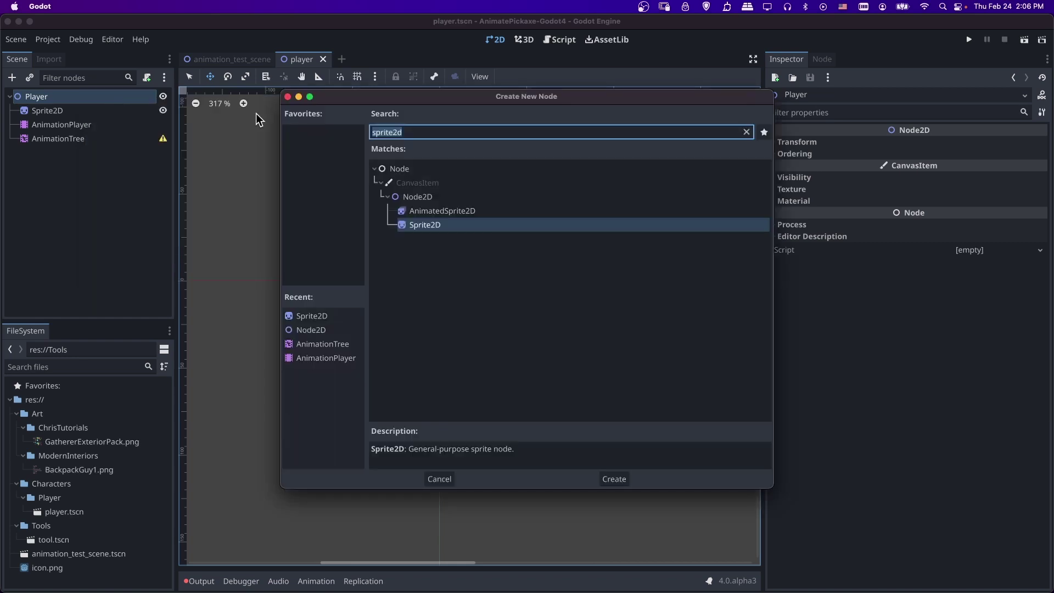
type("noded")
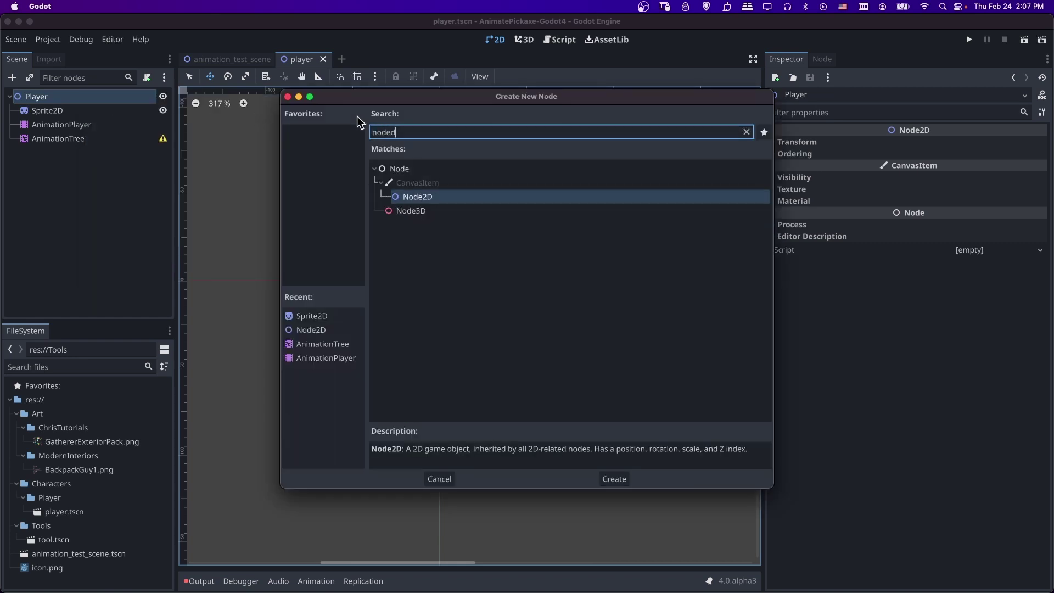
key("Return")
double_click(80, 153)
type("Tool")
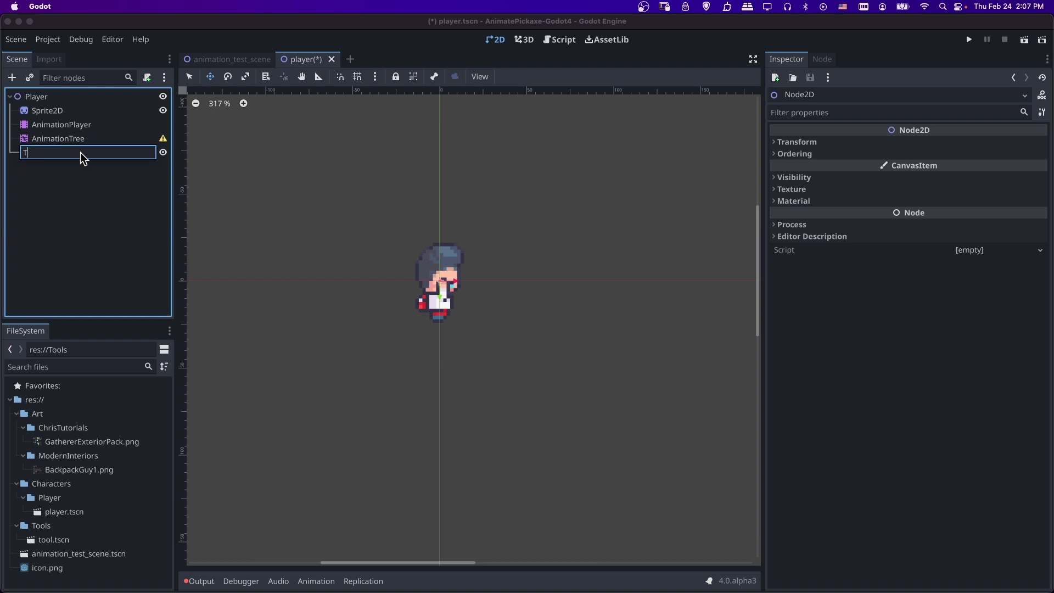
key("Return")
Add a Sprite2D child beneath the Tool node
right_click(80, 152)
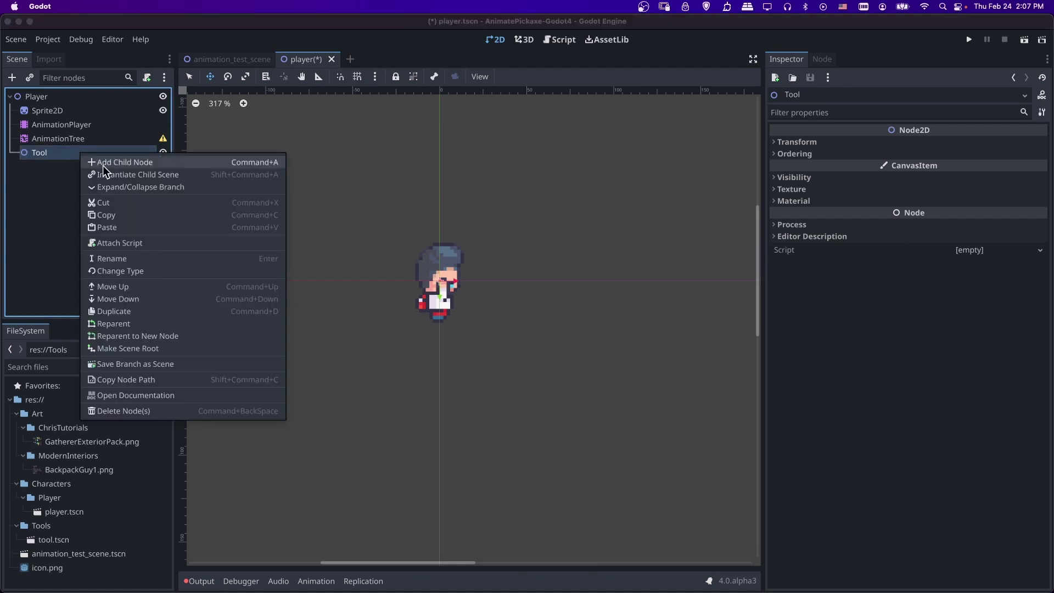
left_click(104, 164)
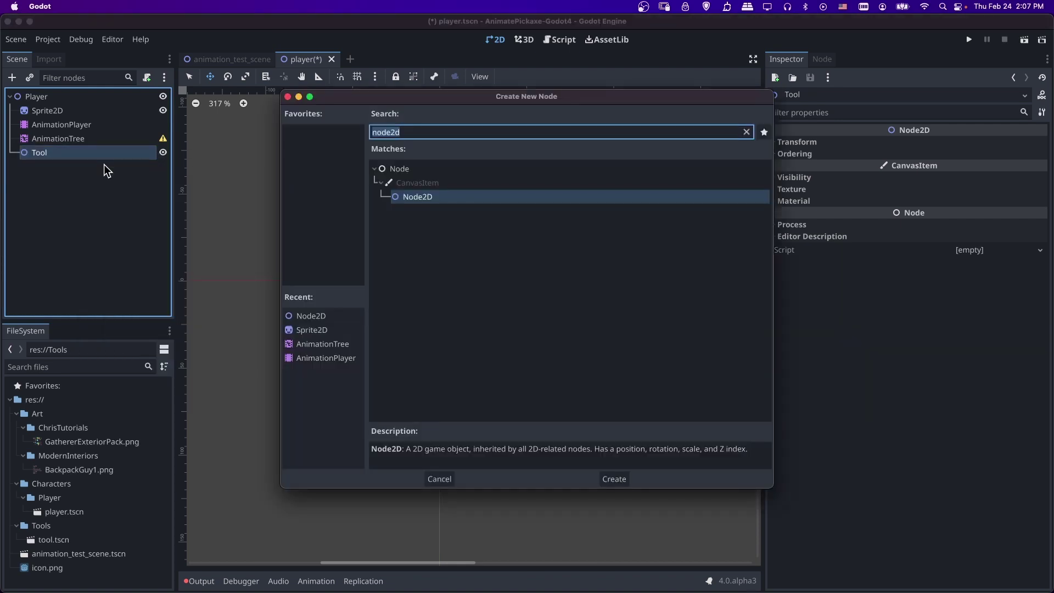
type("sprite2d")
key("Return")
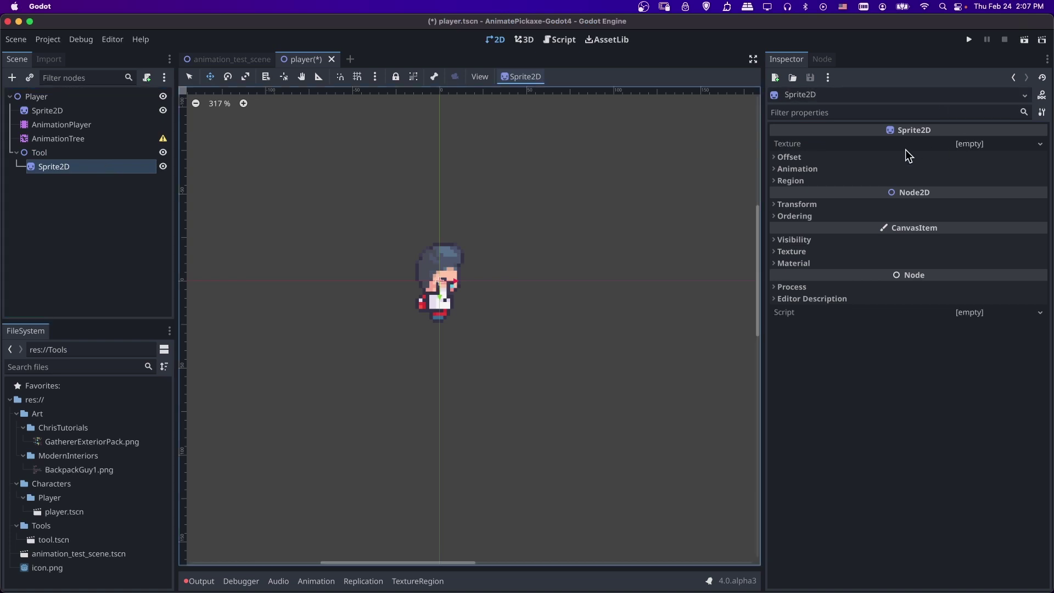
Load GathererExteriorPack.png from Art/ChrisTutorials as the sprite's texture
left_click(963, 145)
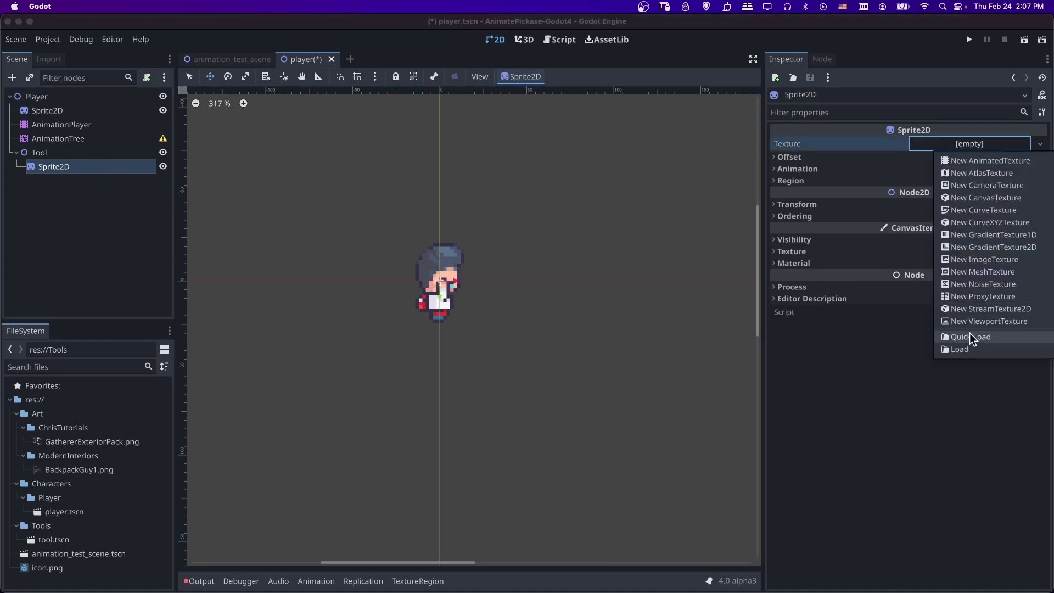
left_click(971, 347)
double_click(360, 165)
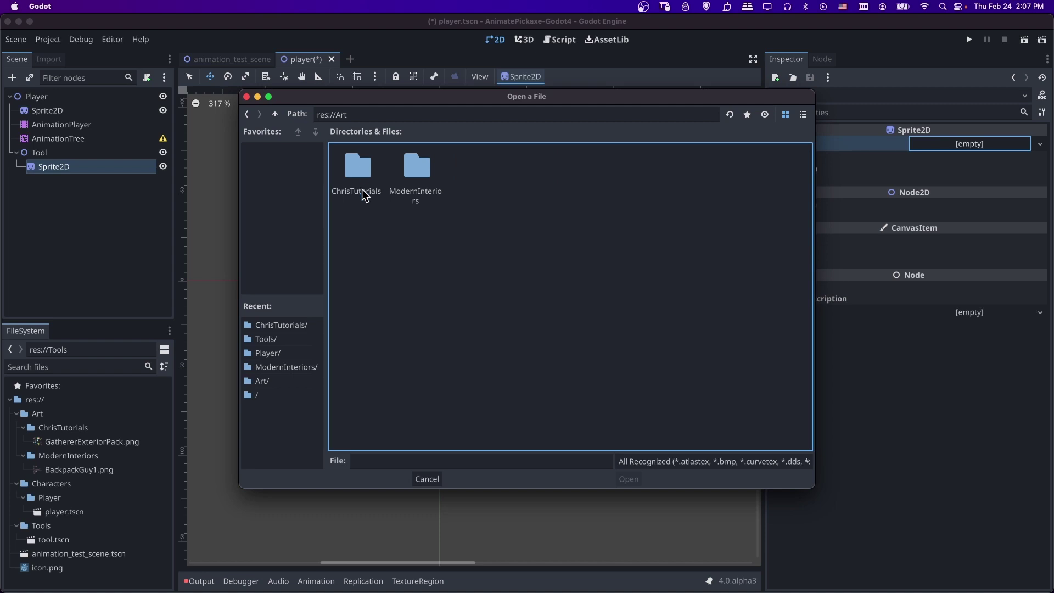
double_click(367, 165)
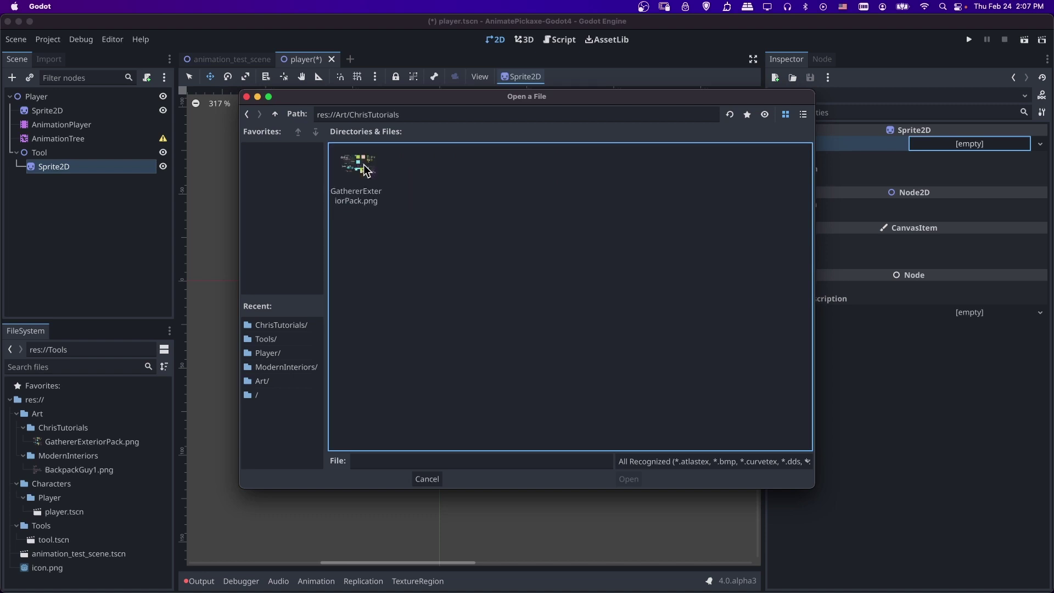
double_click(362, 165)
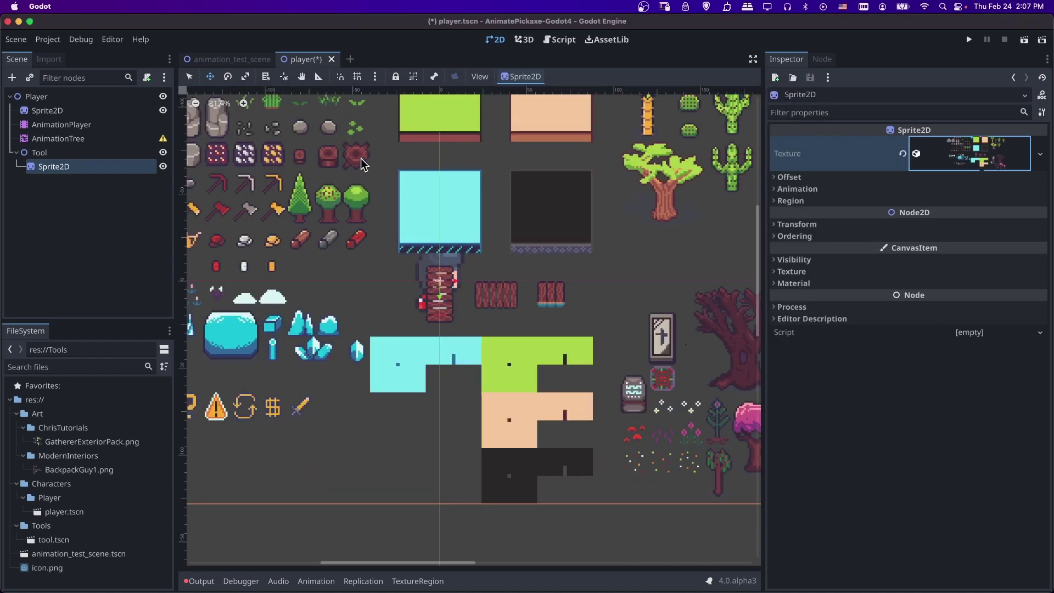
Enable Region and crop the sprite to the 16×16 pickaxe tile at 112, 64
scroll(426, 164, "down", 1)
left_click(789, 201)
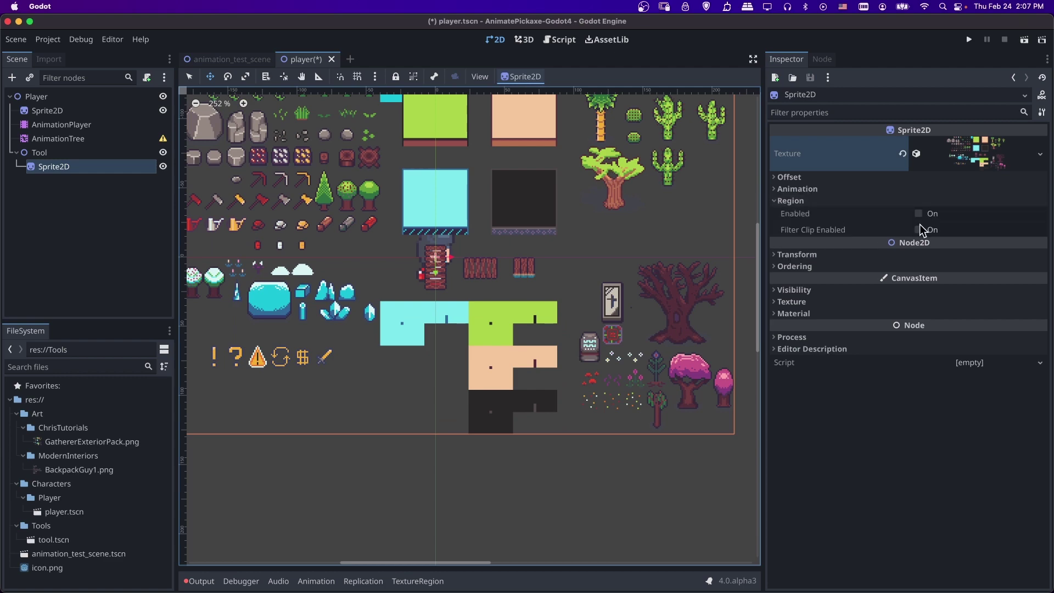
left_click(919, 214)
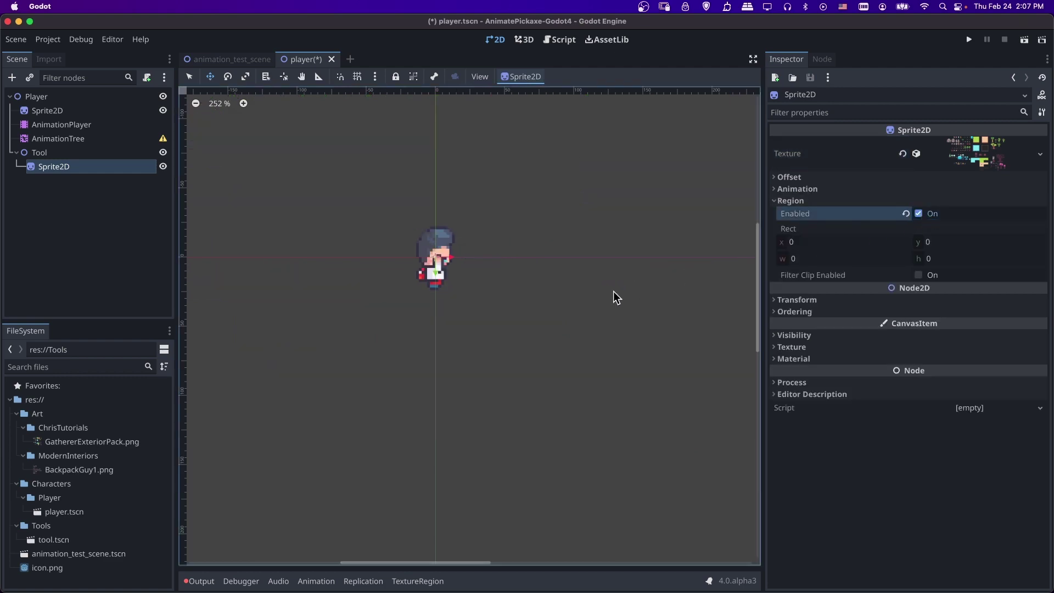
left_click(409, 581)
scroll(448, 522, "up", 6)
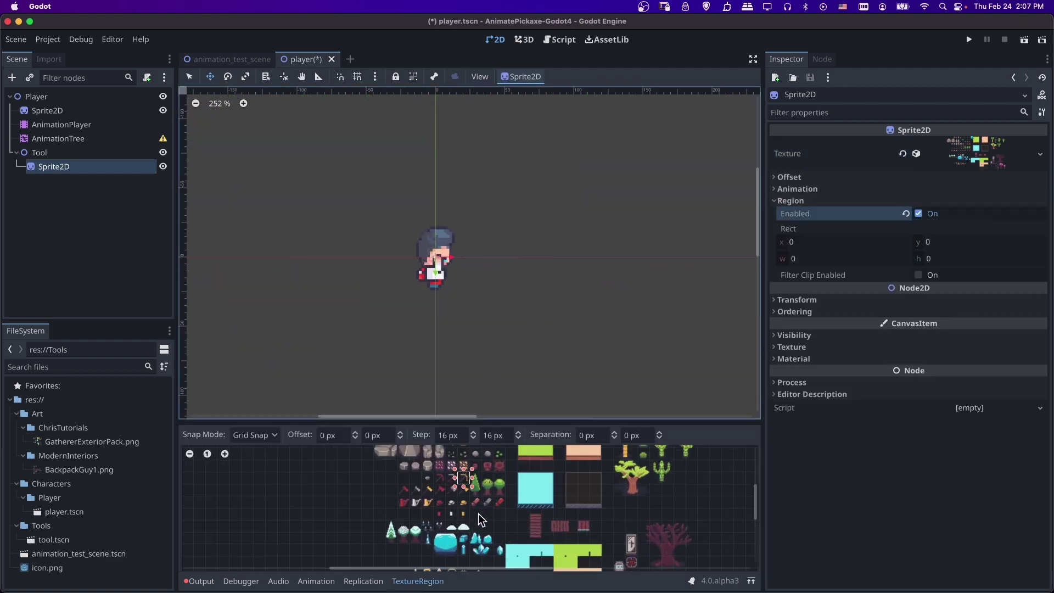
scroll(420, 476, "up", 2)
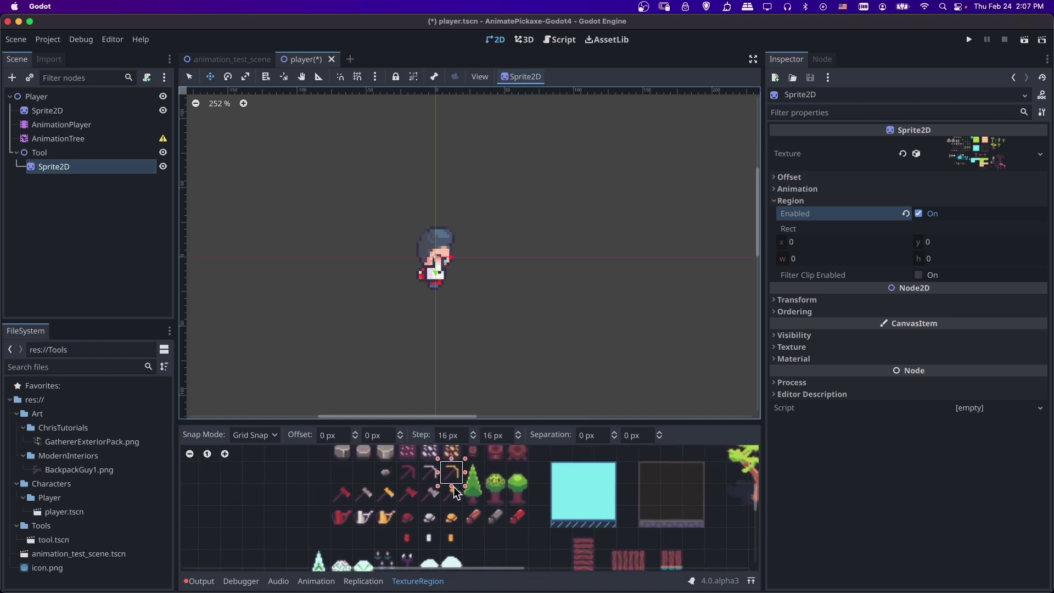
left_click_drag(440, 464, 462, 482)
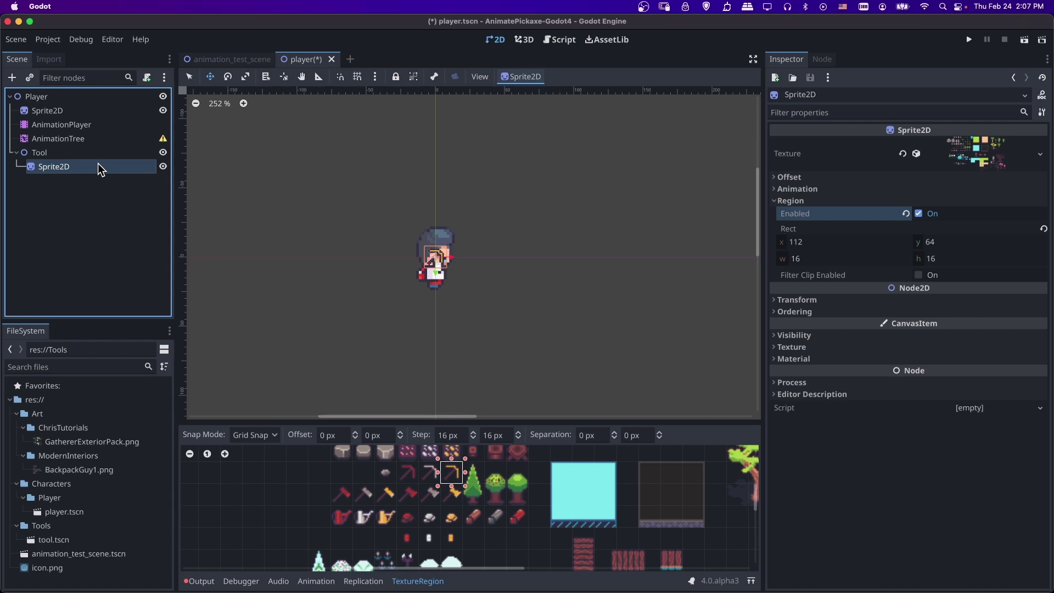
Set the sprite's scale to 2, 2 and save player.tscn
left_click(777, 299)
left_click(942, 364)
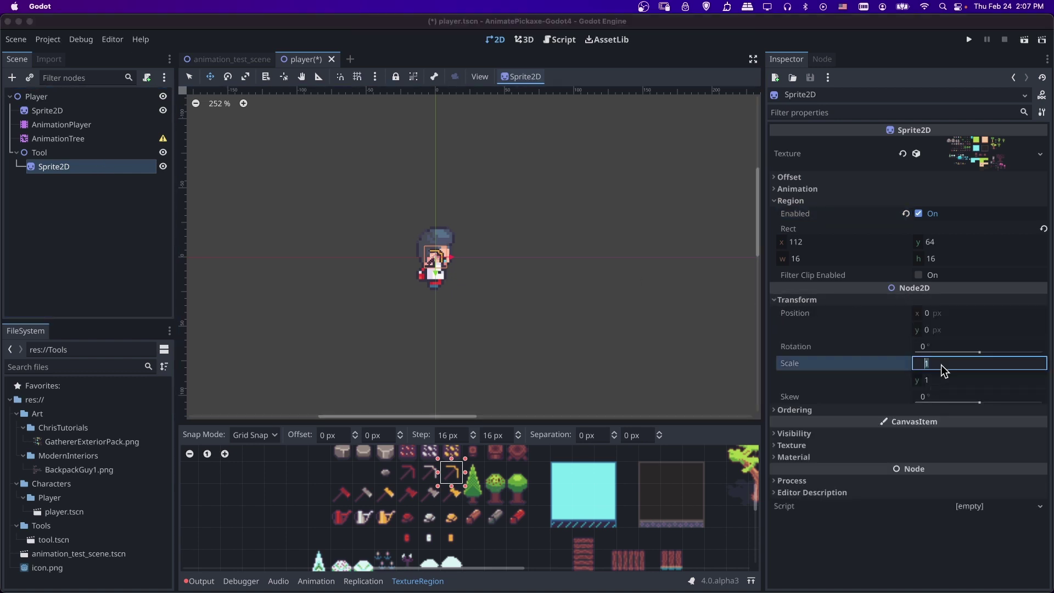
type("2")
key("Tab")
type("2")
key("Tab")
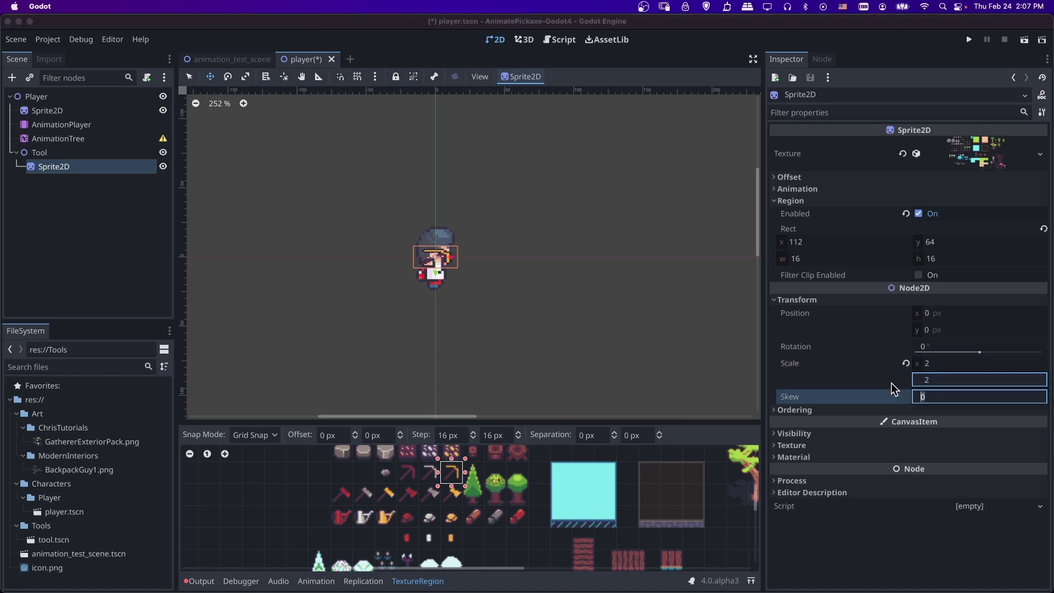
key("super+s")
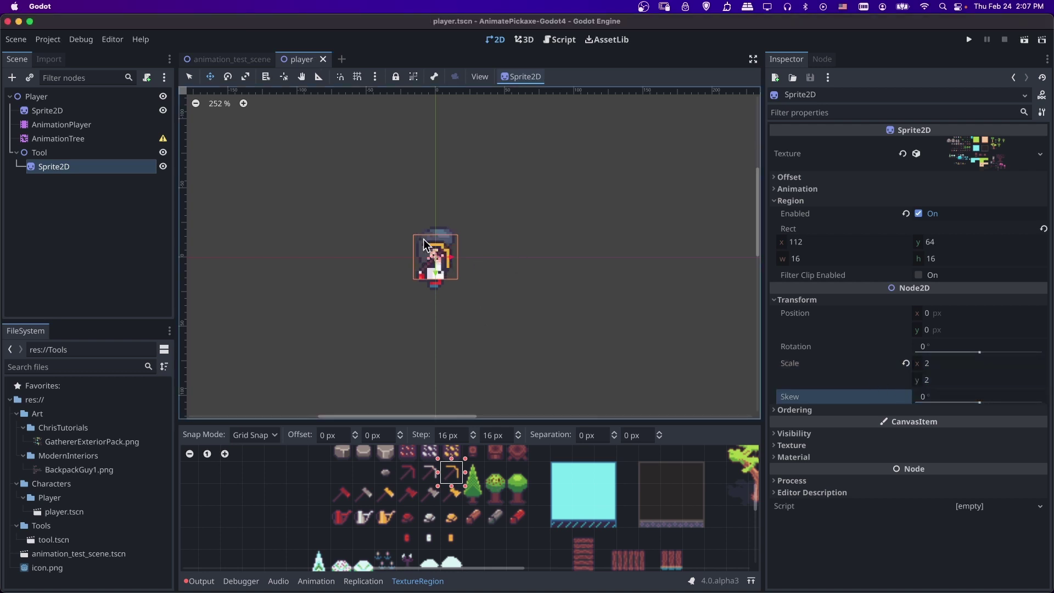
Add a property track to the swing animation for the Tool's position
left_click(57, 124)
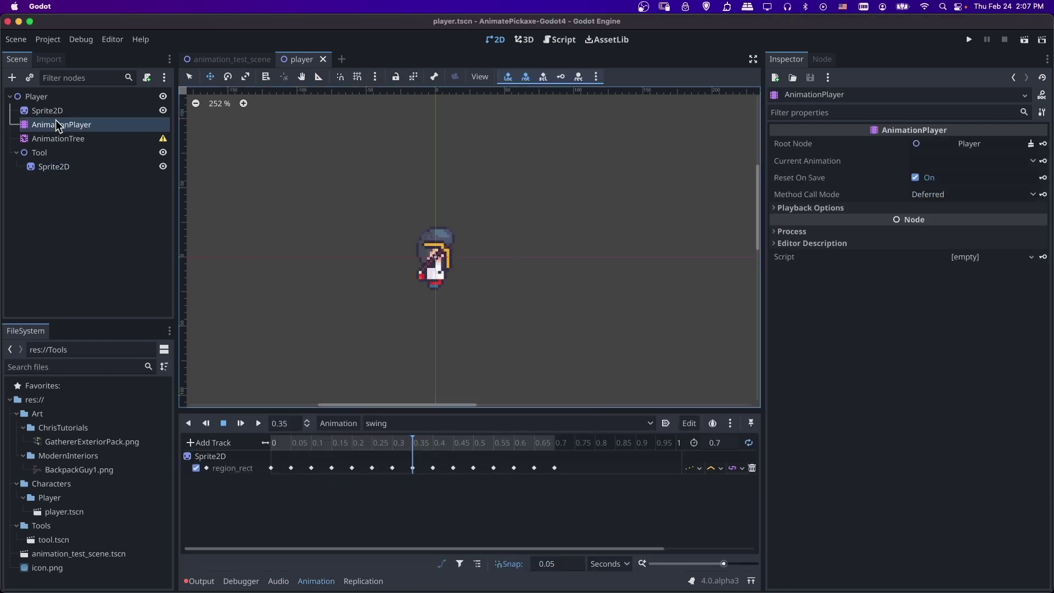
left_click(212, 443)
left_click(223, 460)
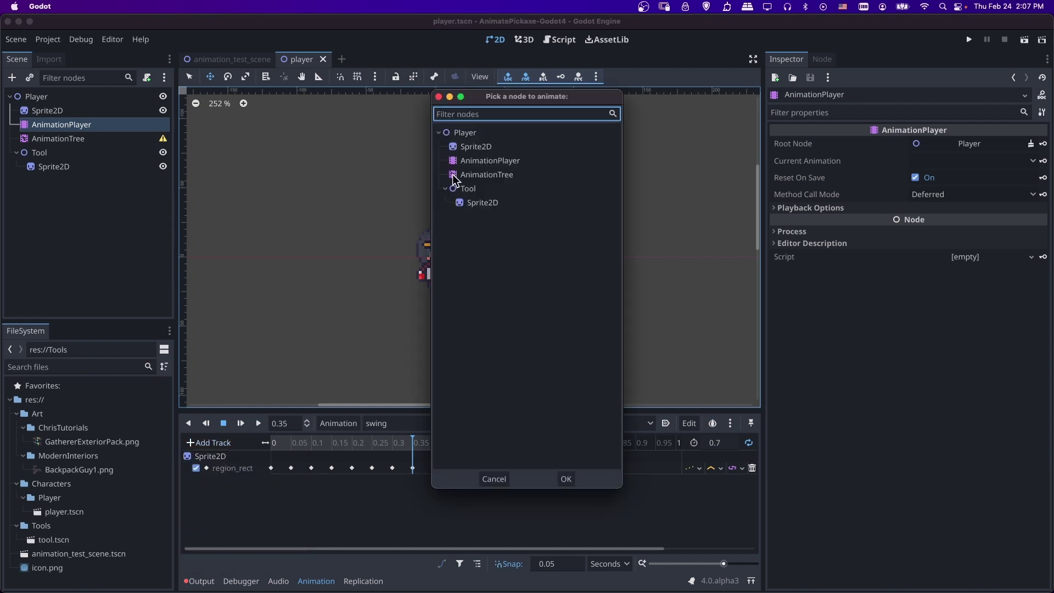
left_click(480, 188)
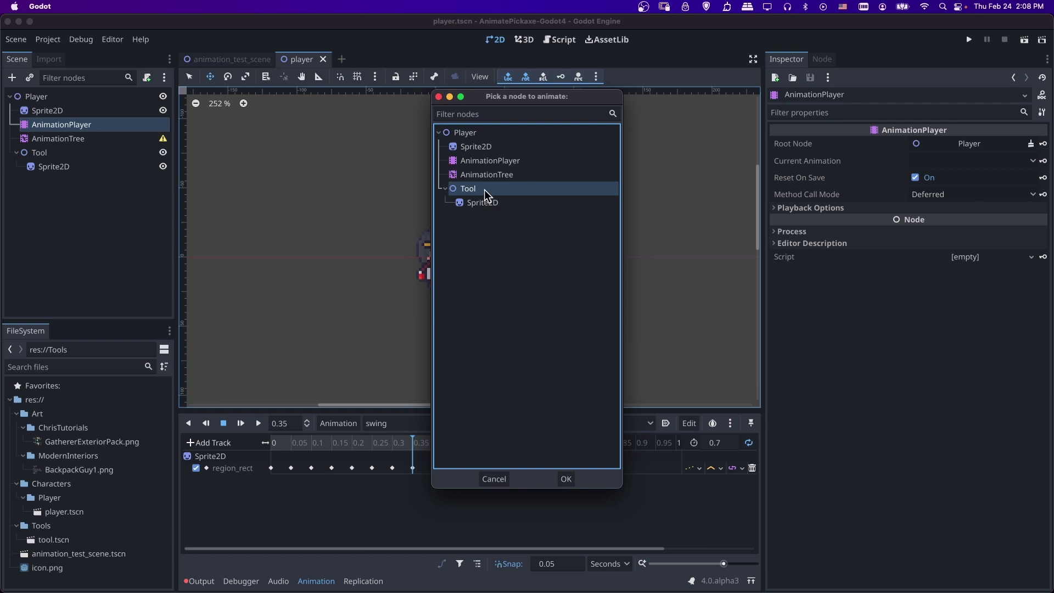
double_click(485, 189)
scroll(288, 261, "up", 1)
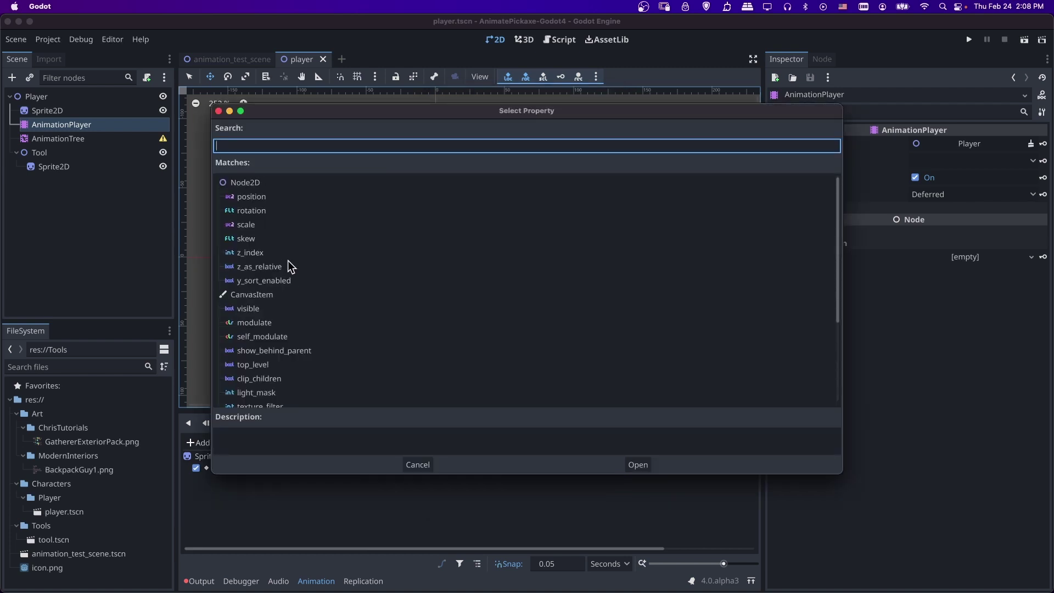
double_click(242, 197)
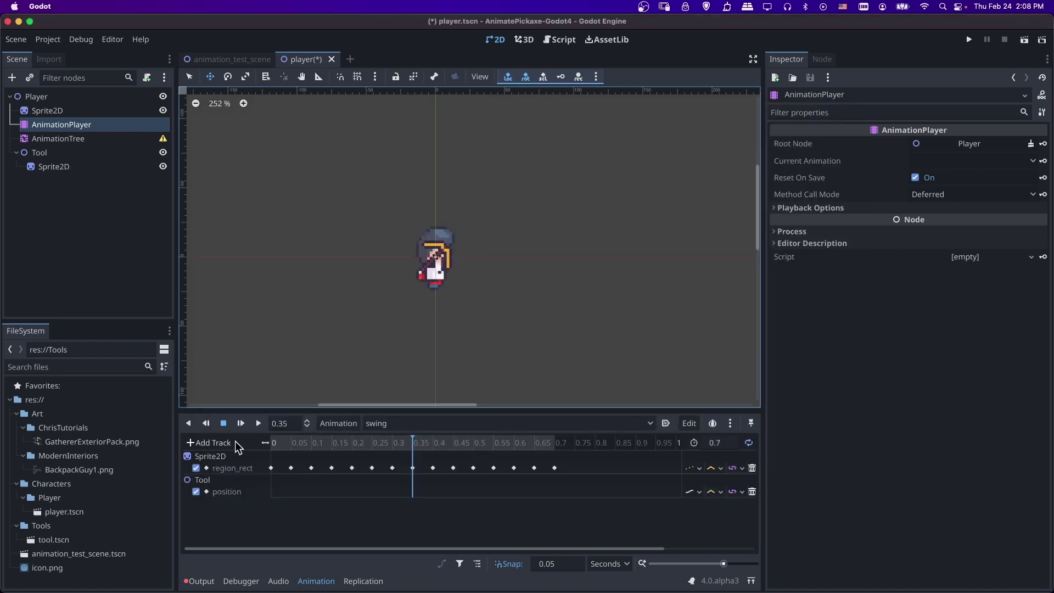
Add a second property track for the Tool's rotation
left_click(208, 442)
left_click(213, 457)
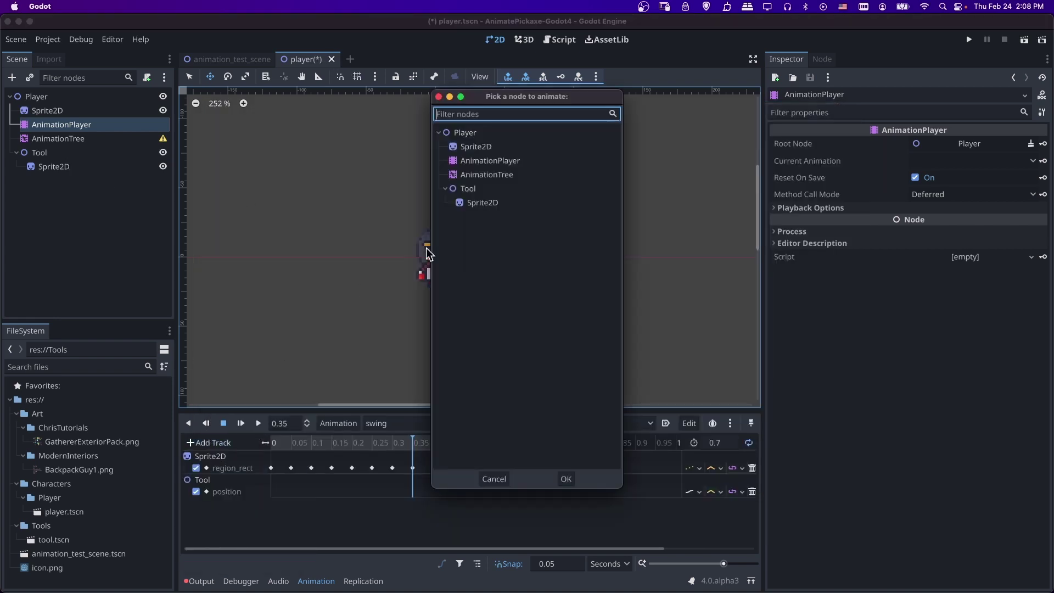
double_click(484, 197)
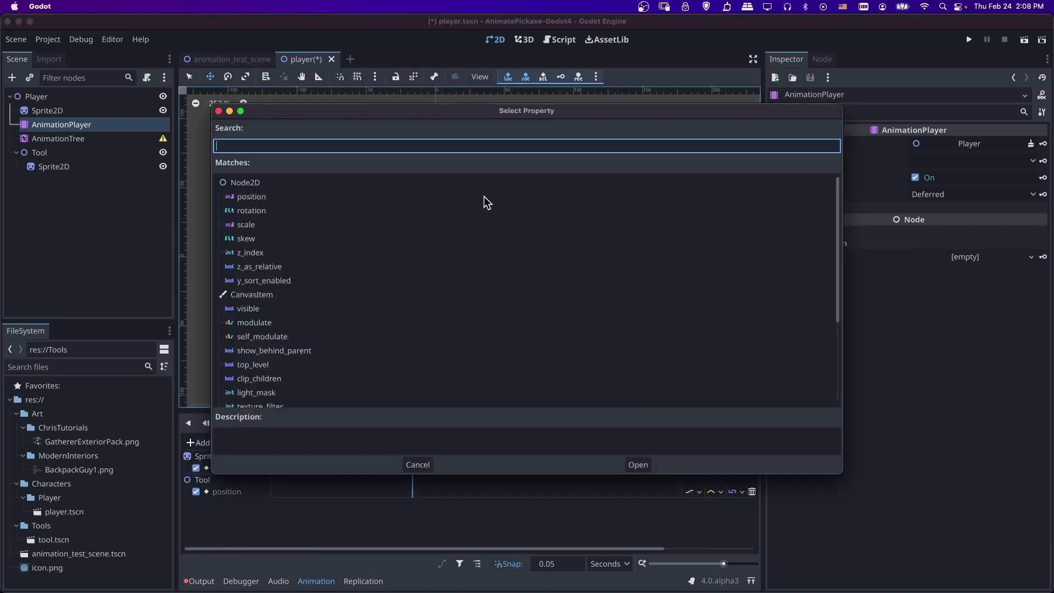
double_click(275, 211)
scroll(476, 259, "up", 6)
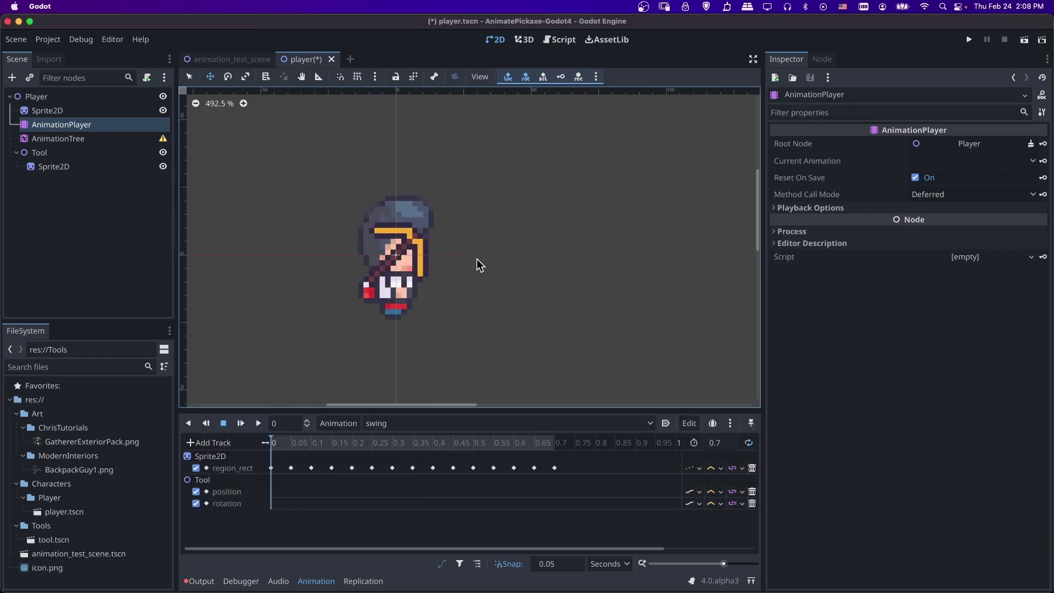
Save the scene and pose the pickaxe pointing right beside the character's face
key("super+s")
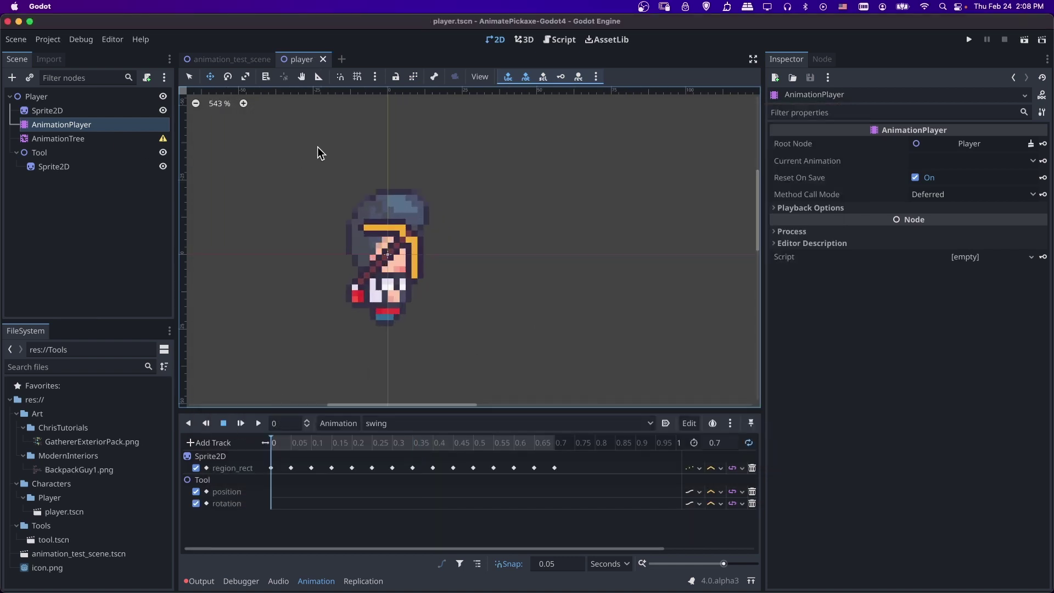
left_click(390, 257)
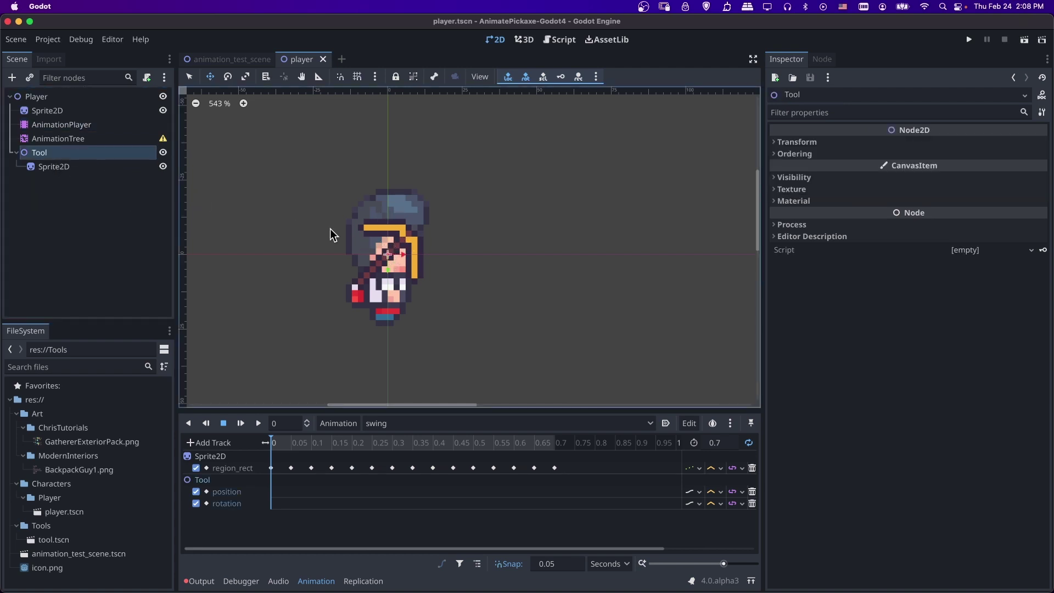
left_click_drag(387, 254, 448, 272)
key("e")
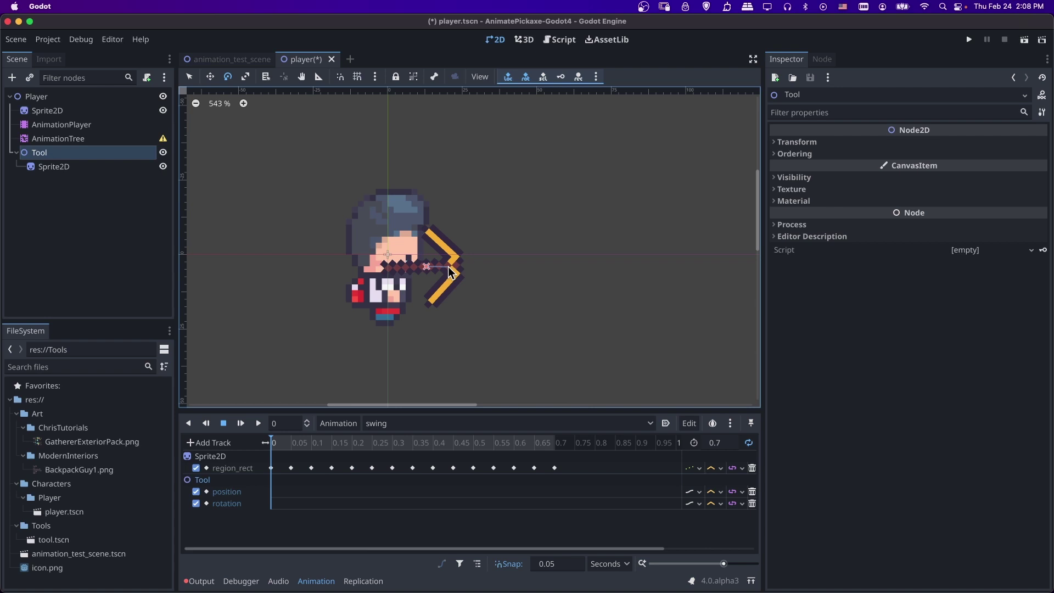
key("w")
left_click_drag(426, 267, 438, 298)
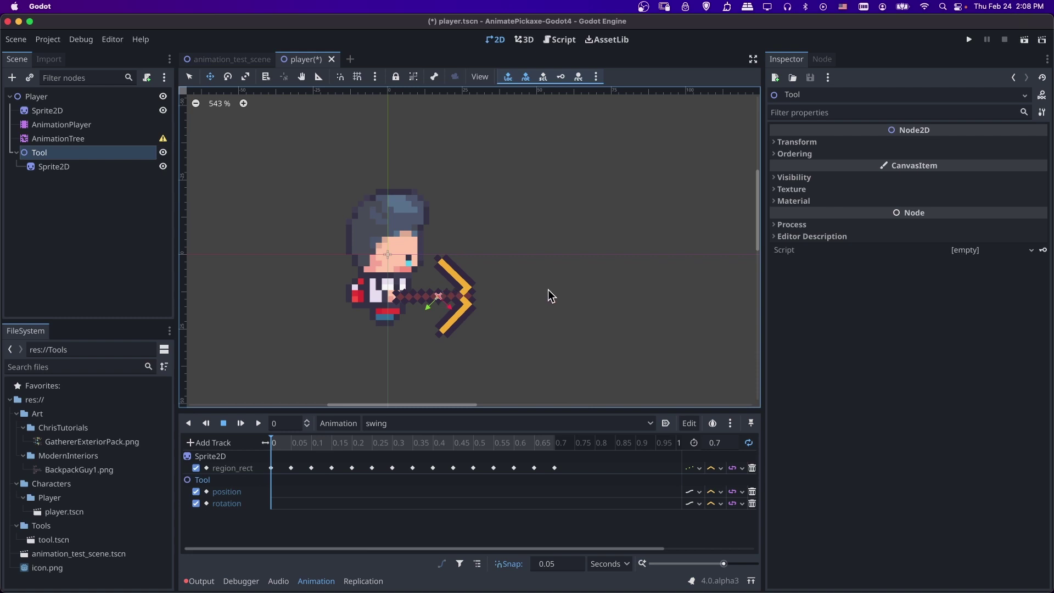
Insert Tool position and rotation keys at time 0
right_click(271, 492)
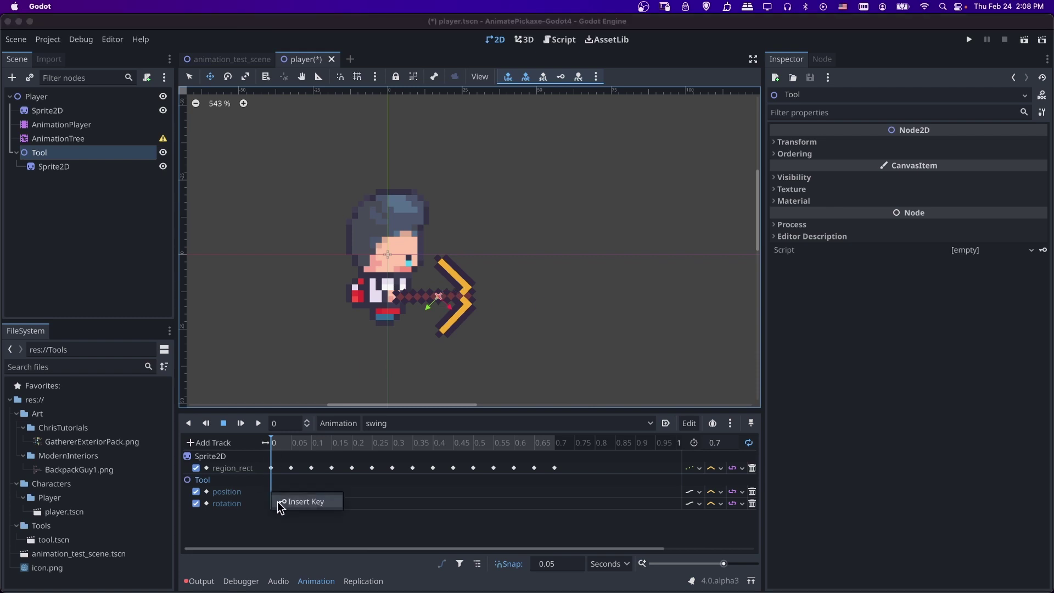
left_click(299, 502)
right_click(273, 504)
left_click(307, 513)
left_click(556, 445)
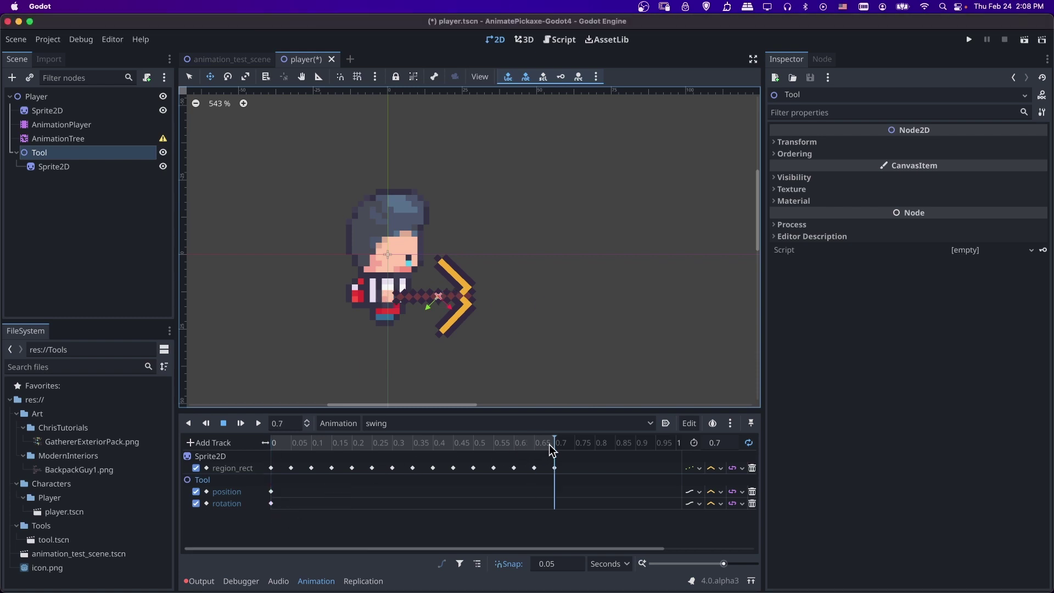
Adjust the pickaxe's end pose and key Tool position and rotation at 0.7
left_click_drag(438, 301, 434, 296)
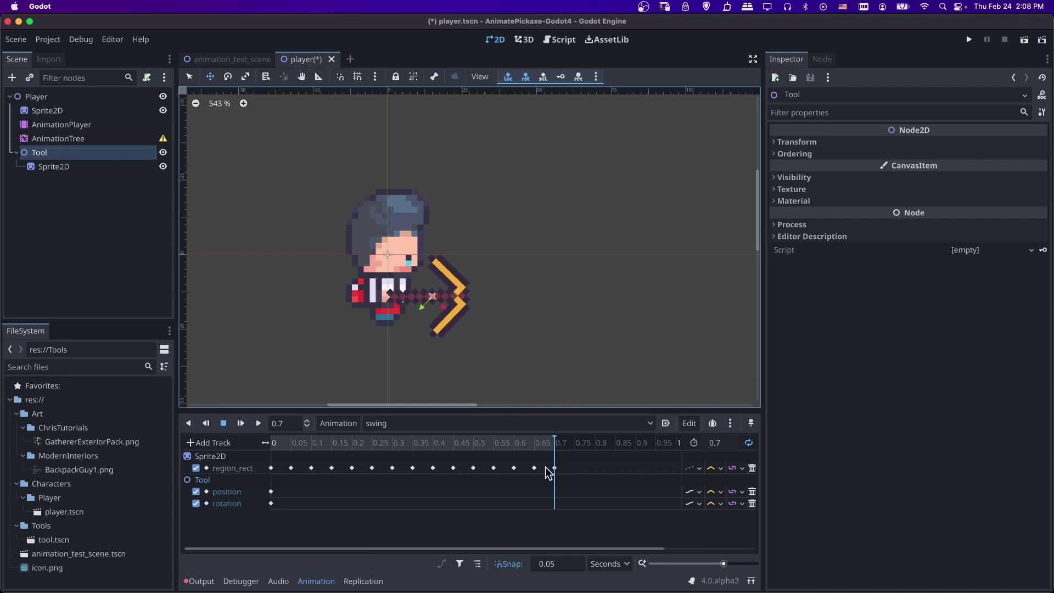
right_click(558, 489)
left_click(582, 500)
right_click(559, 502)
left_click(582, 512)
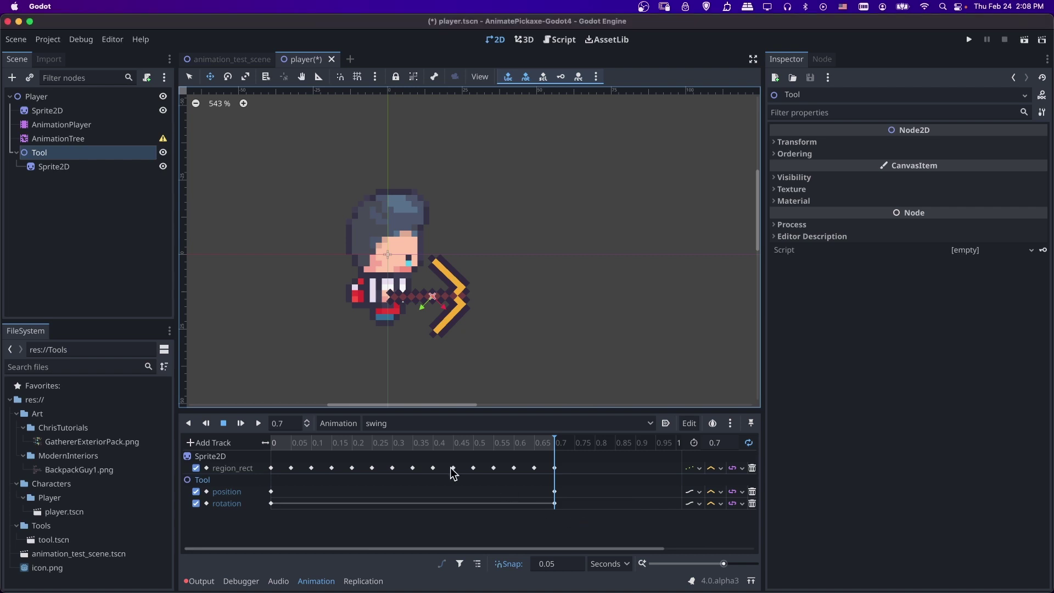
Swing the pickaxe up over the character's head and key it at 0.35
left_click(352, 444)
left_click_drag(377, 443, 409, 440)
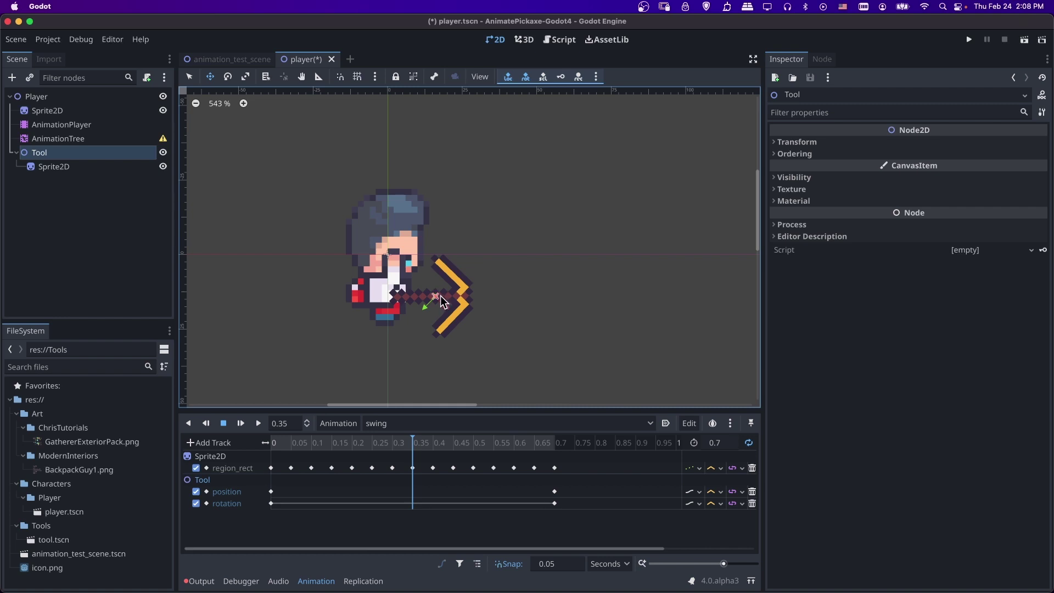
left_click_drag(440, 301, 413, 234)
key("w")
left_click_drag(448, 269, 378, 245)
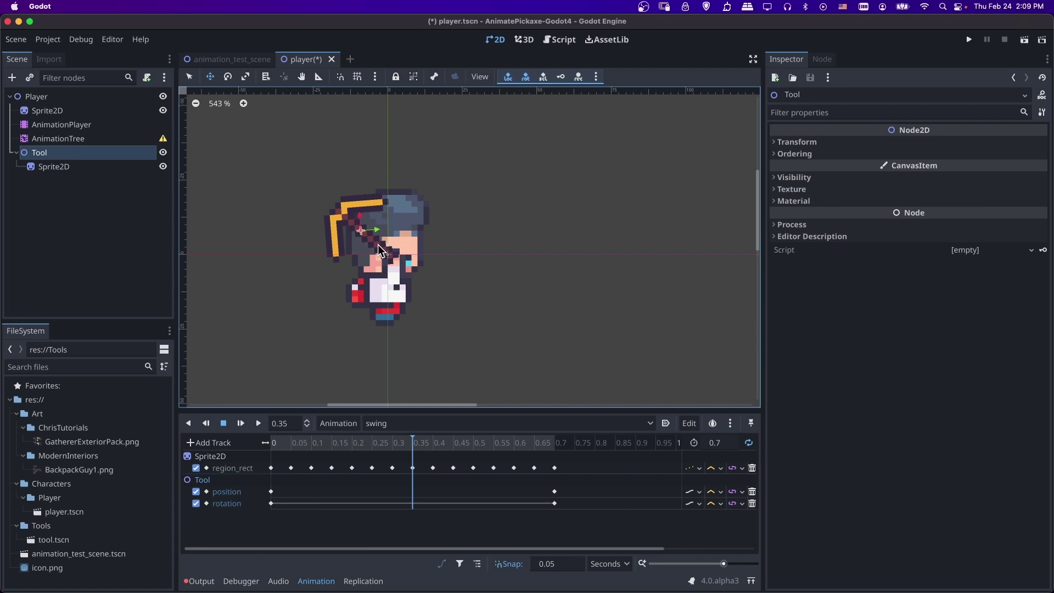
right_click(418, 495)
left_click(426, 517)
Preview the swing animation from the start, then stop it
left_click_drag(381, 445, 252, 433)
left_click(258, 423)
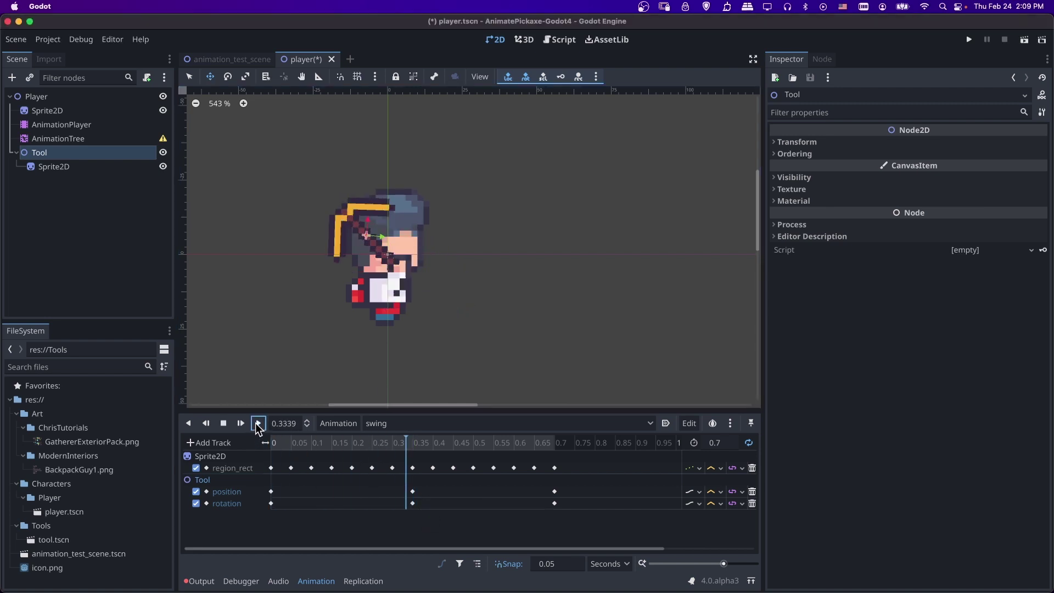
scroll(425, 336, "down", 2)
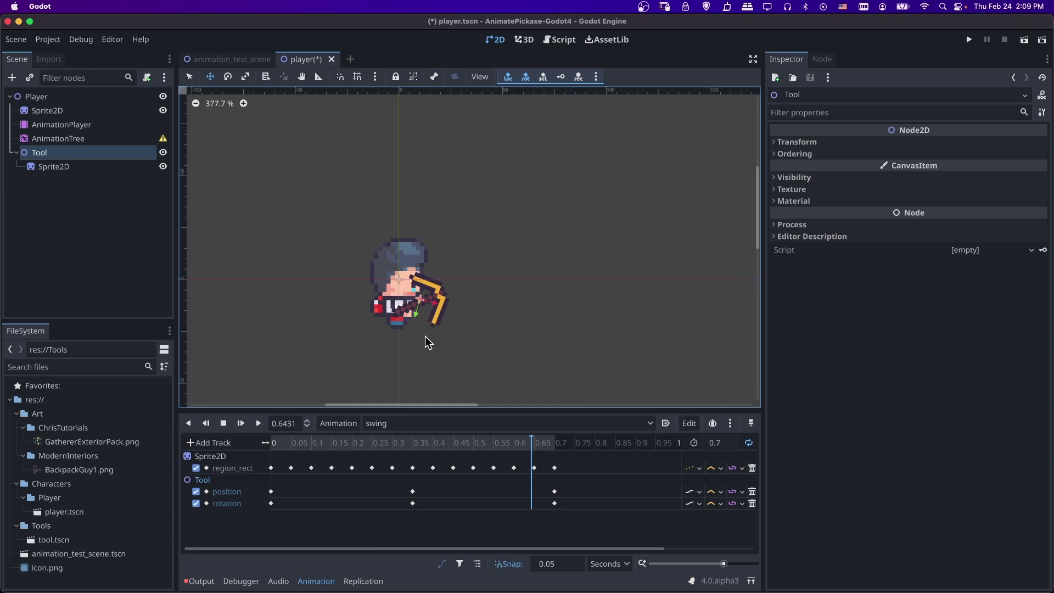
left_click(224, 423)
Bring the pickaxe down to the character's right and key position and rotation at 0.5
left_click(471, 443)
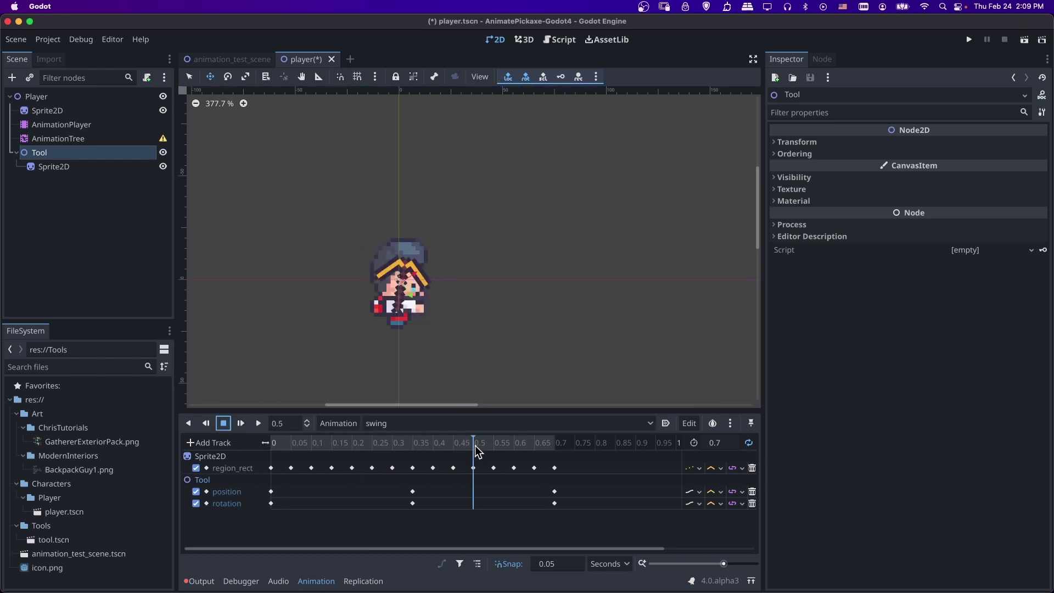
left_click_drag(404, 287, 473, 330)
left_click_drag(415, 273, 450, 315)
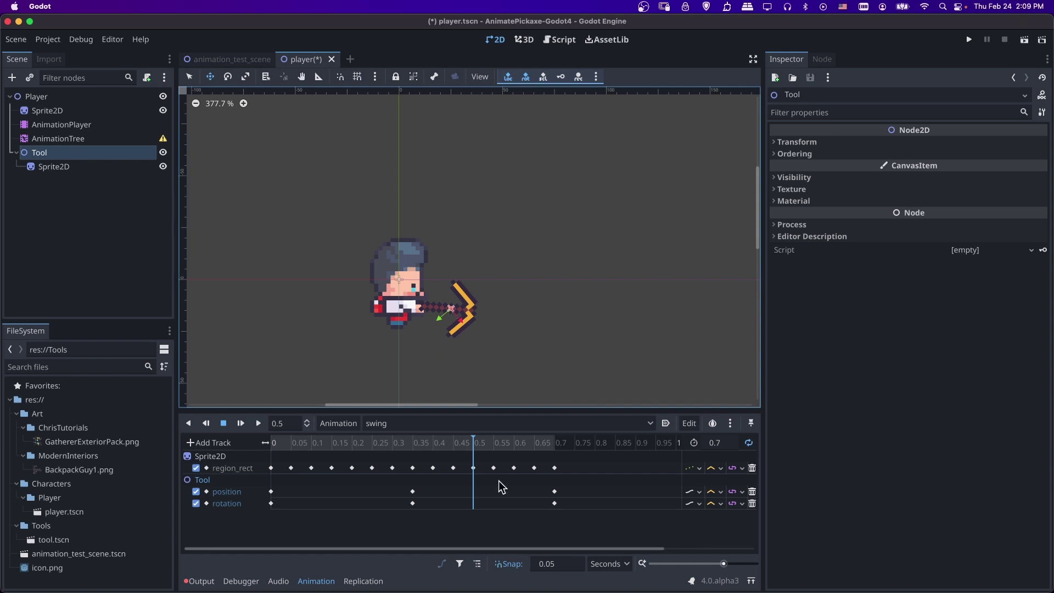
right_click(475, 490)
left_click(521, 499)
right_click(476, 502)
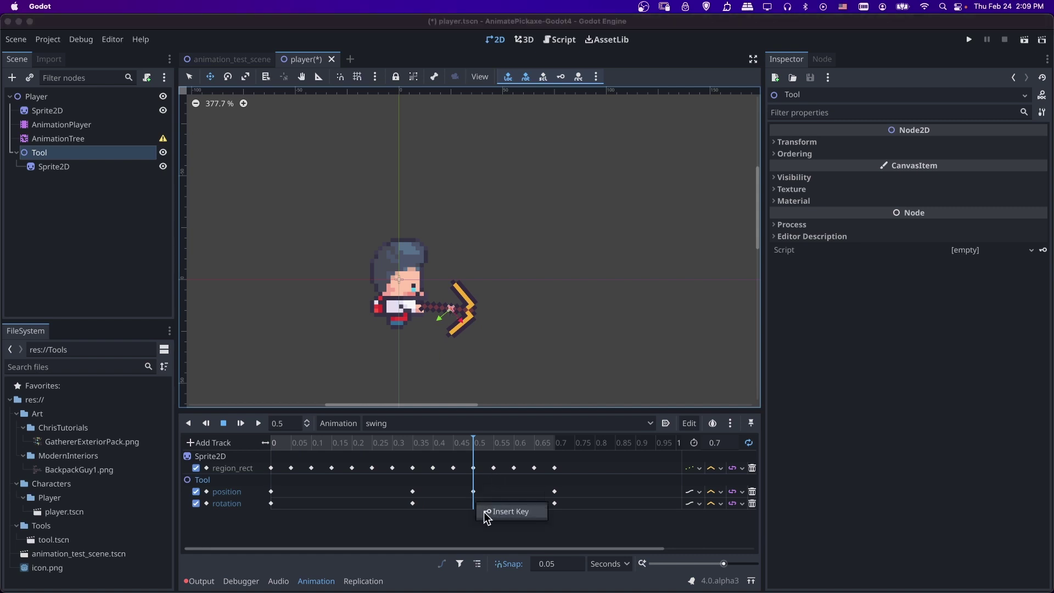
left_click(519, 511)
Move the pickaxe right and upright and key position and rotation at 0.2
left_click_drag(403, 449, 346, 448)
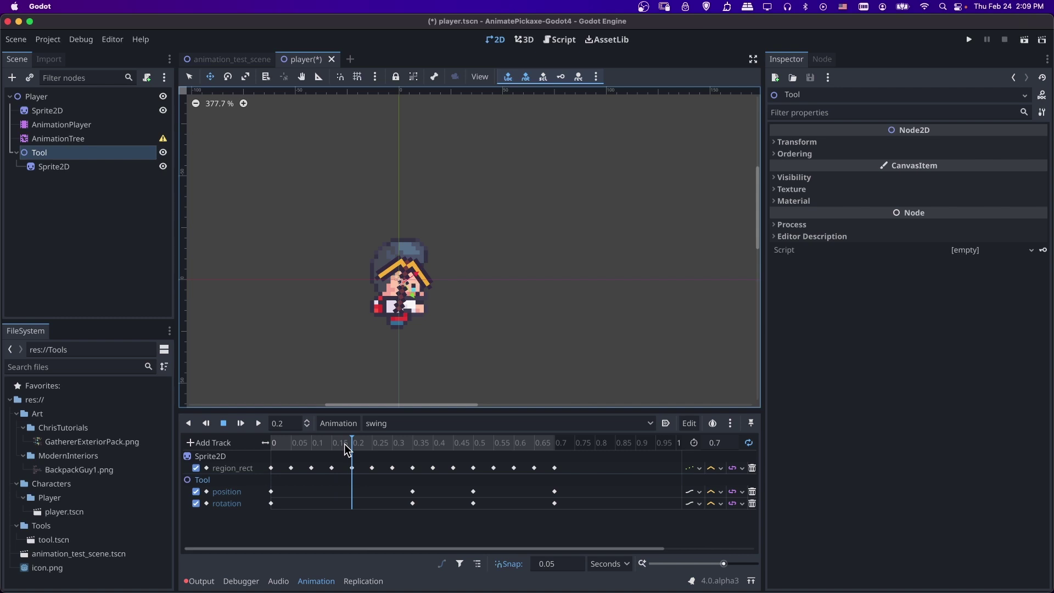
left_click_drag(407, 286, 456, 259)
key("e")
right_click(358, 489)
left_click(372, 500)
right_click(362, 506)
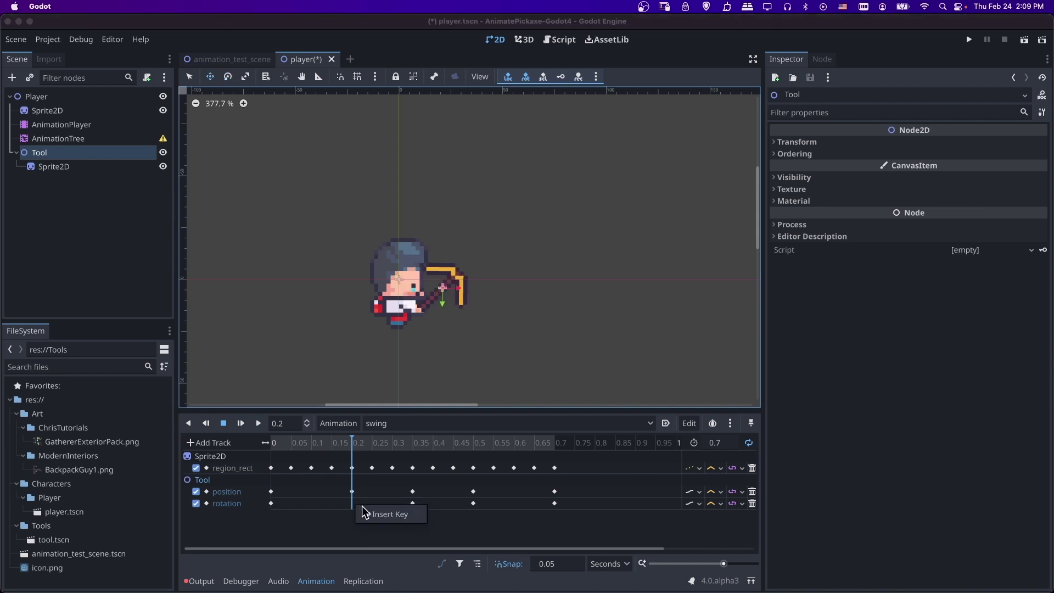
left_click(385, 514)
left_click(260, 441)
Play the swing animation to review it, then stop playback
left_click(259, 423)
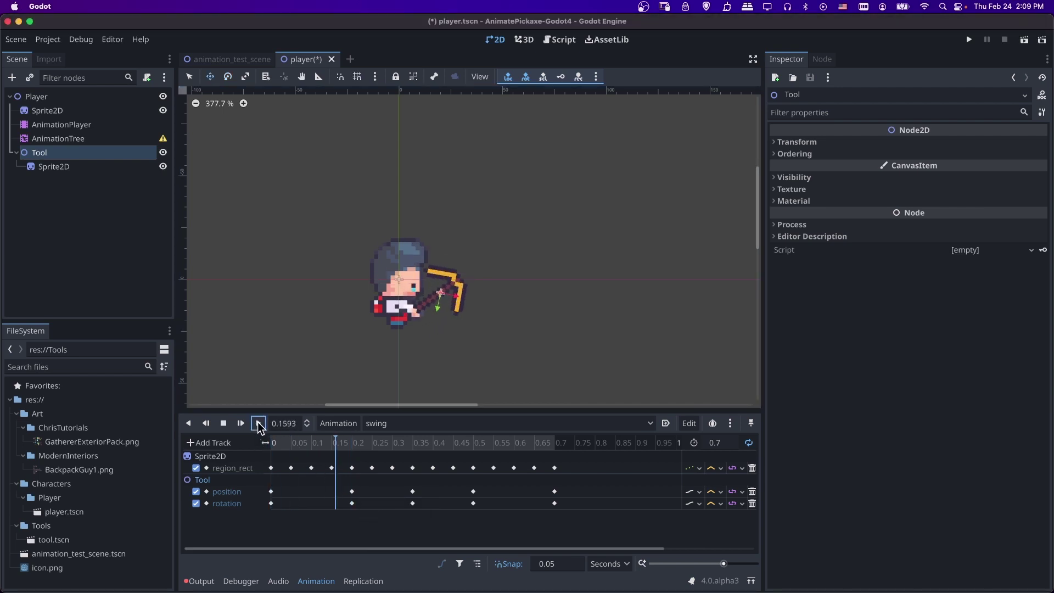
scroll(470, 289, "down", 2)
scroll(494, 289, "down", 3)
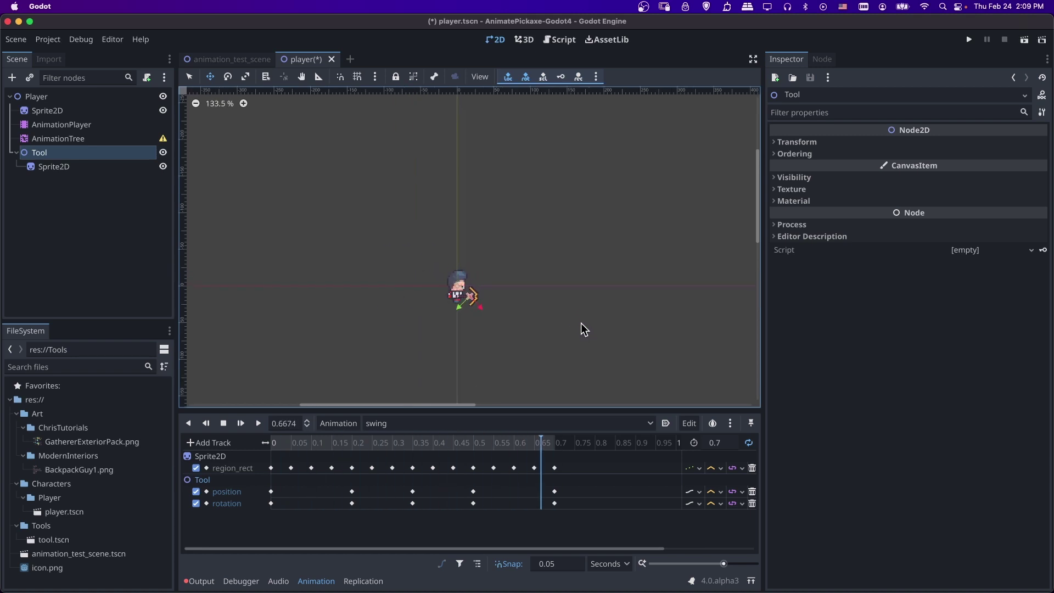
scroll(487, 326, "up", 3)
scroll(487, 325, "up", 1)
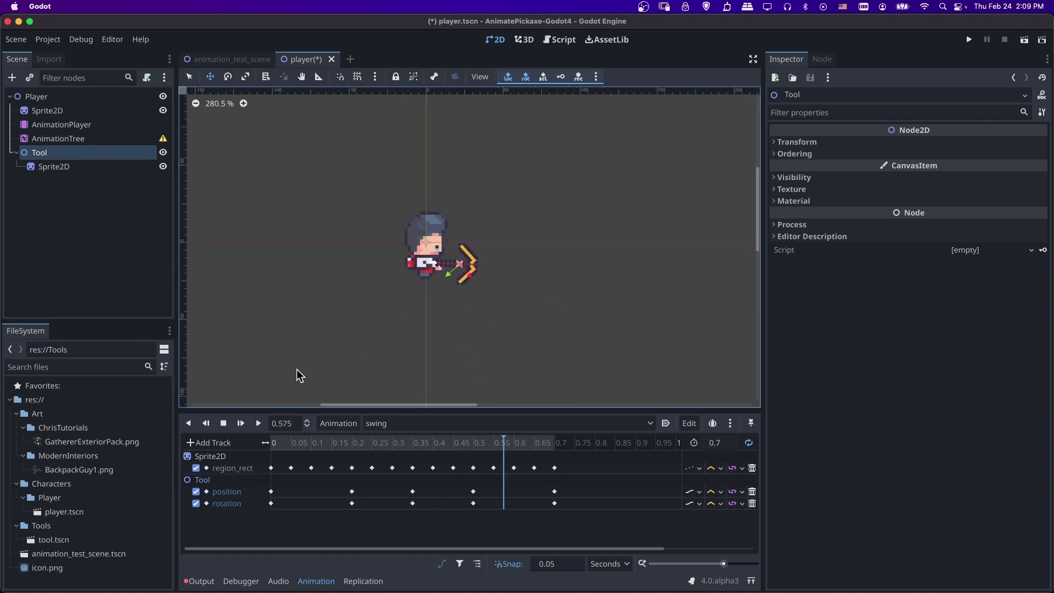
left_click(224, 424)
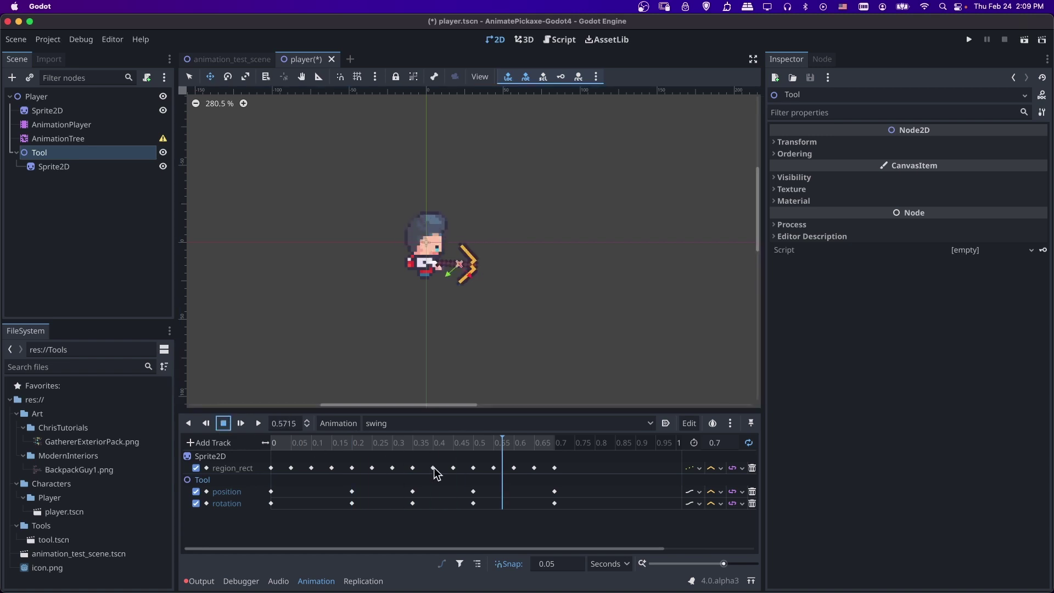
Move the pickaxe down and right and insert Tool keys at 0.55
left_click(512, 443)
left_click(504, 444)
scroll(456, 268, "up", 3)
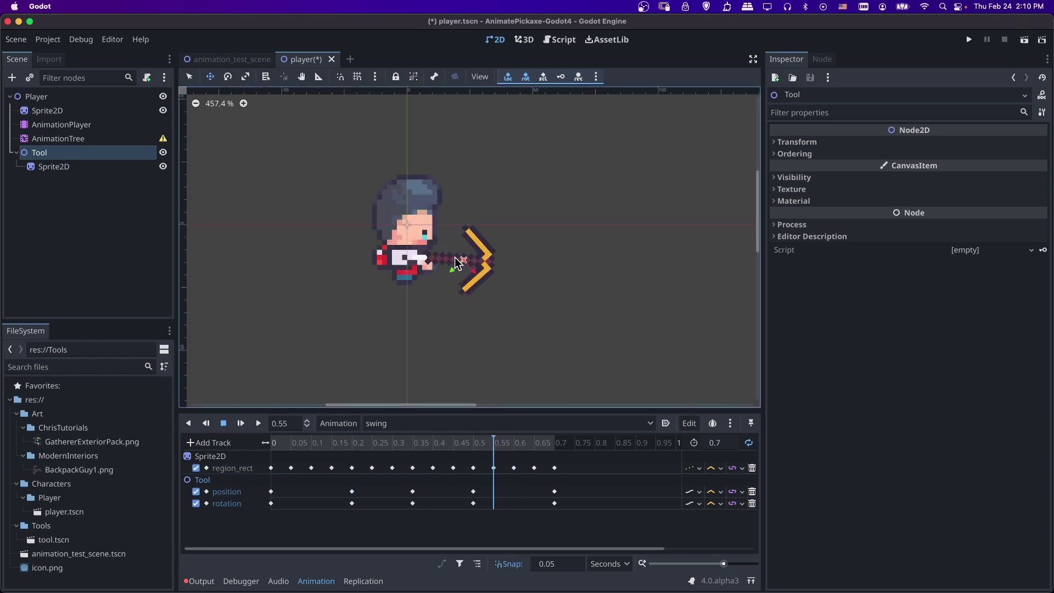
left_click_drag(457, 257, 461, 263)
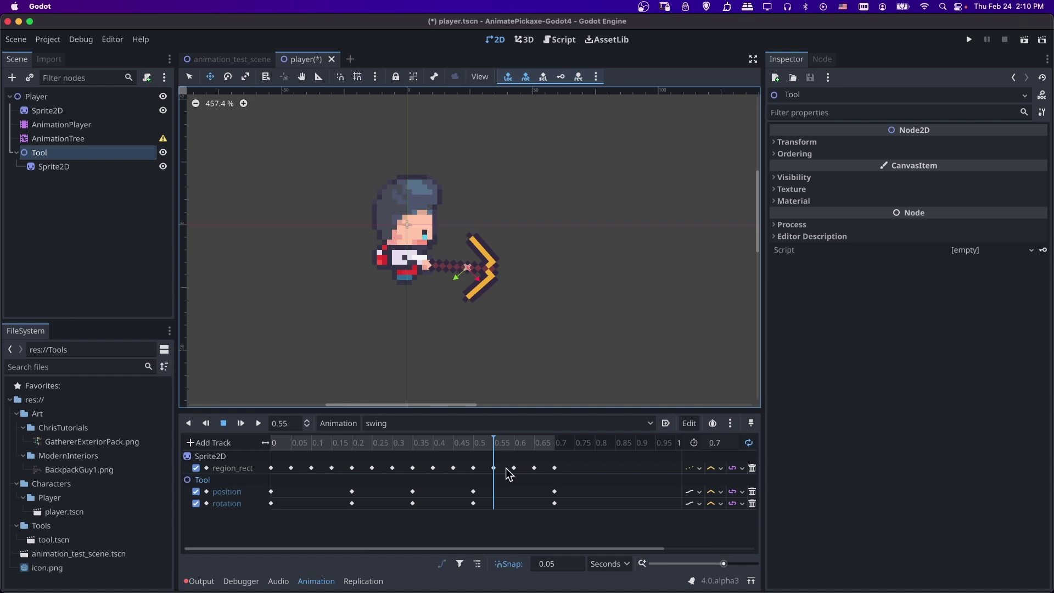
right_click(495, 502)
left_click(506, 513)
Shift the pickaxe slightly left at 0.6 and add a position key at 0.65
left_click(512, 440)
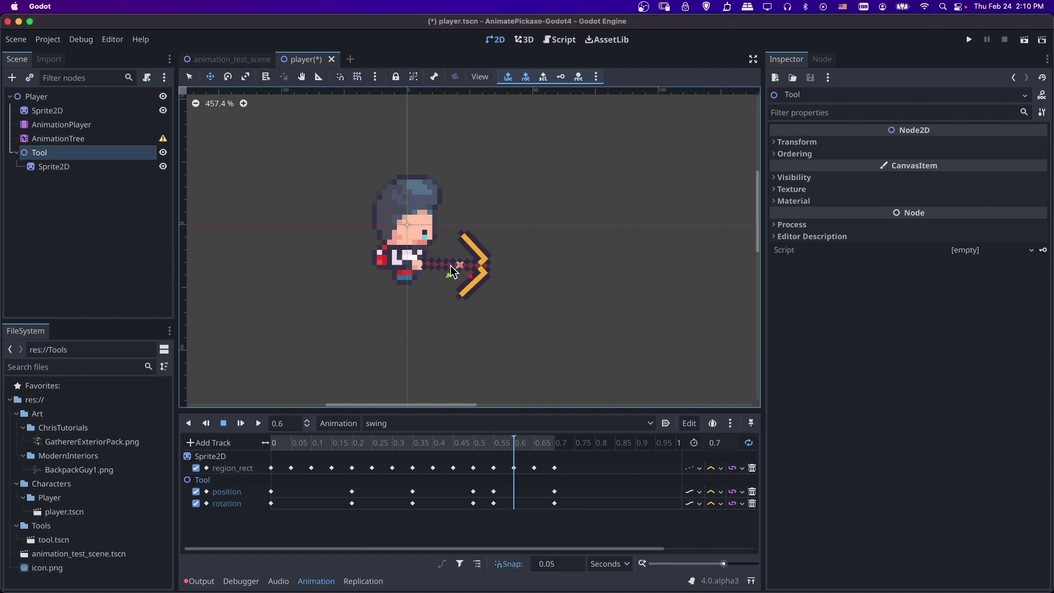
left_click_drag(455, 264, 448, 265)
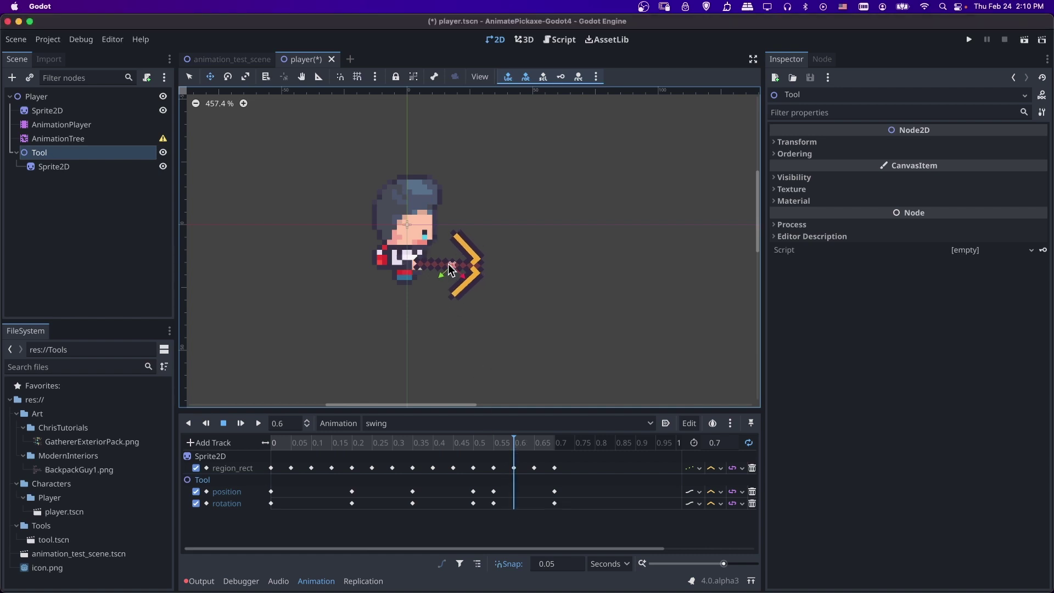
left_click(535, 443)
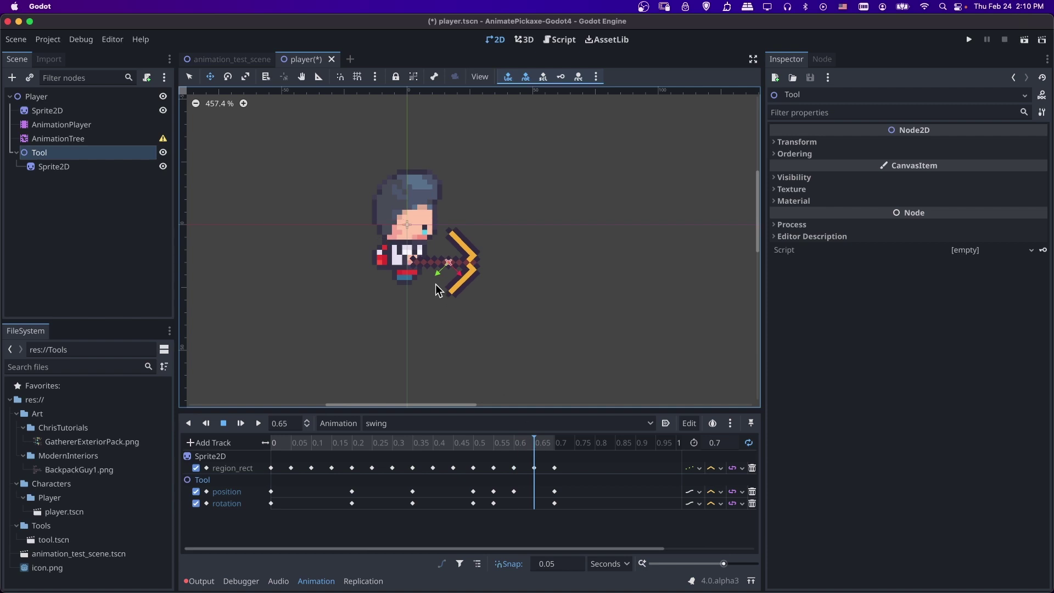
right_click(536, 492)
left_click(544, 504)
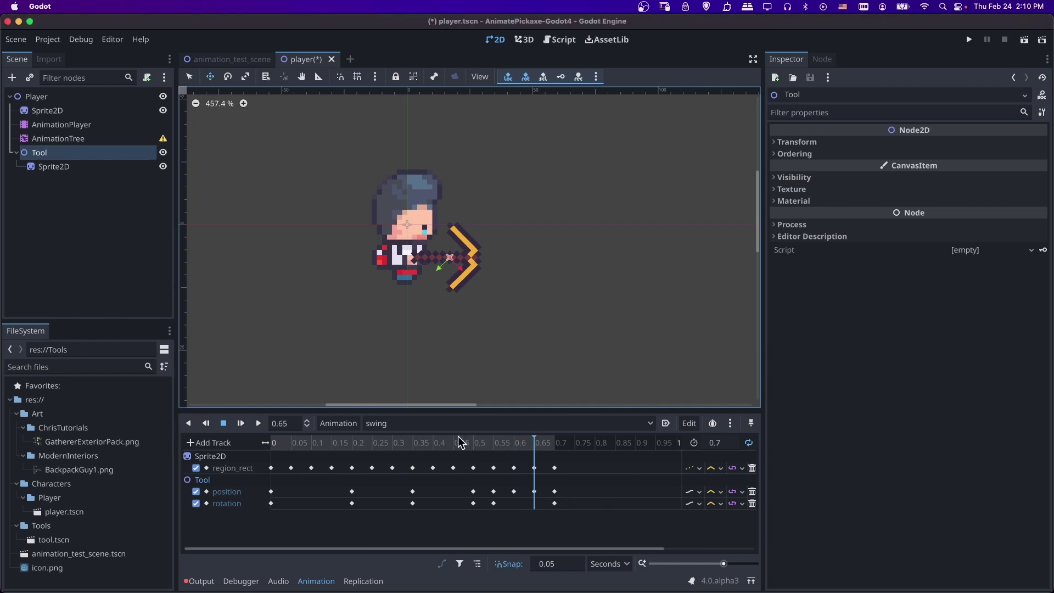
Replay the swing from 0.05 to preview the refined downswing
left_click(286, 444)
left_click(258, 423)
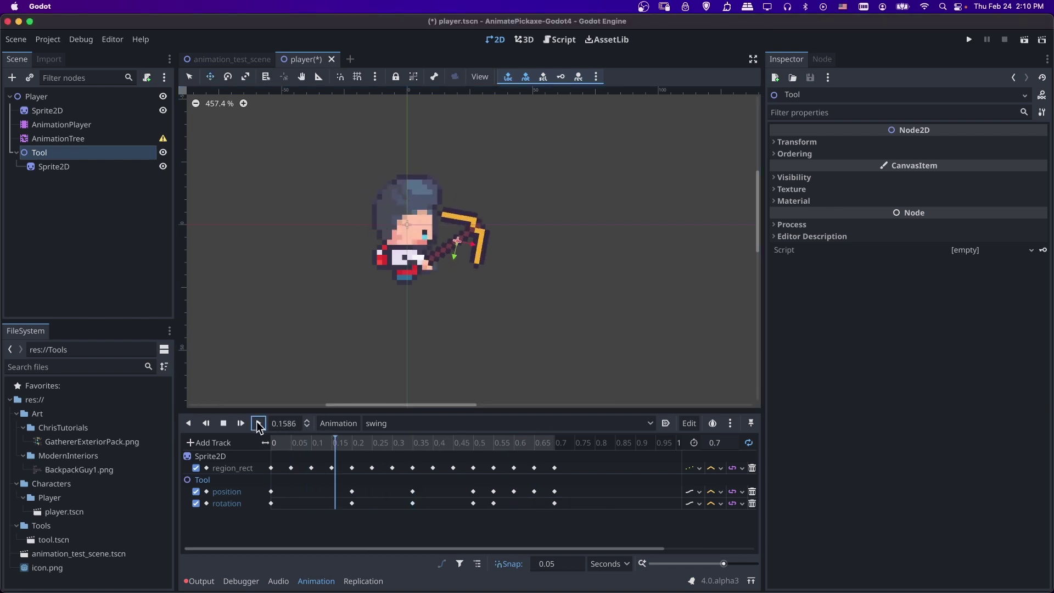
scroll(427, 324, "down", 5)
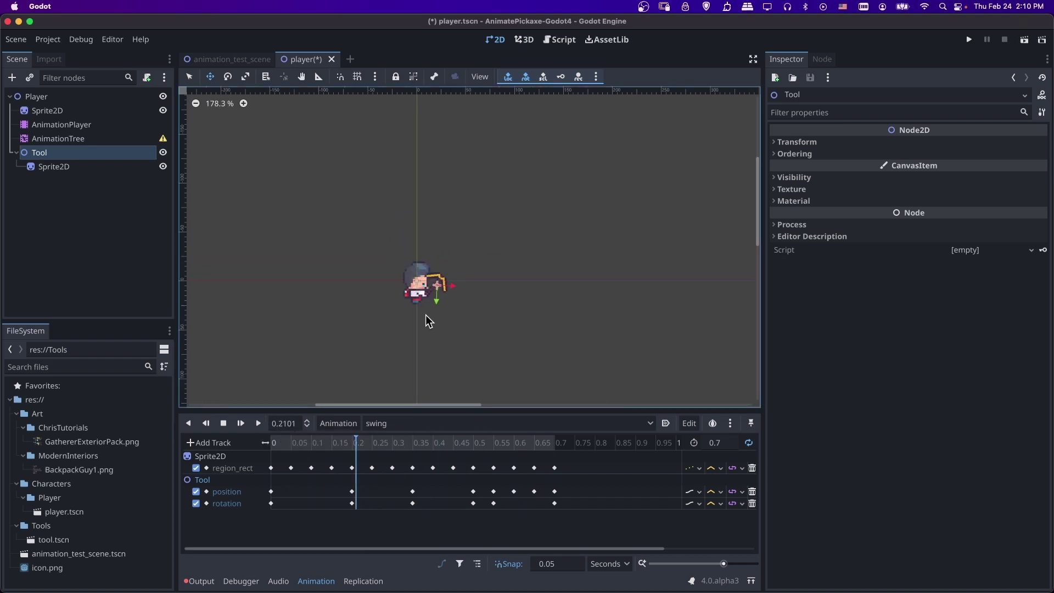
Raise the pickaxe overhead with auto-keyed positions at 0.4 and 0.45
scroll(450, 313, "up", 1)
scroll(449, 311, "up", 1)
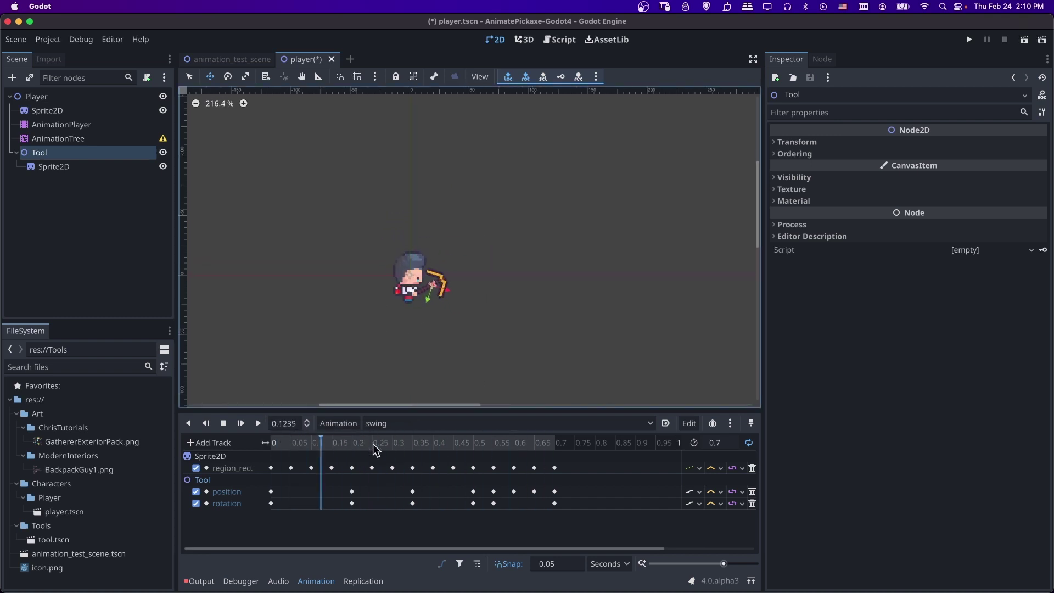
left_click(225, 428)
scroll(423, 318, "up", 6)
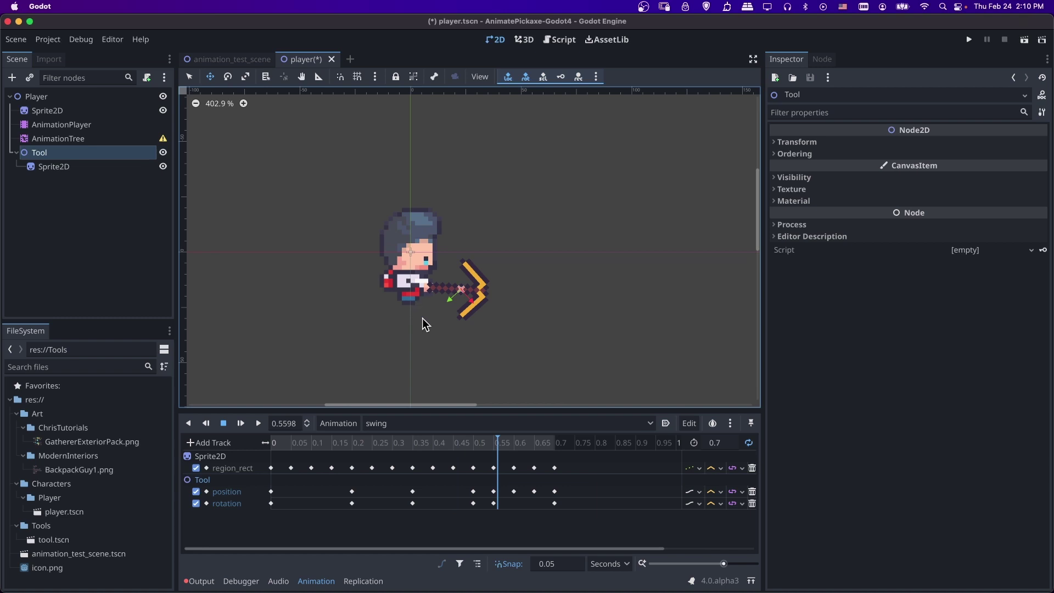
left_click(453, 443)
mouse_move(453, 445)
left_mouse_down()
mouse_move(388, 443)
mouse_move(460, 444)
mouse_move(439, 446)
left_mouse_up()
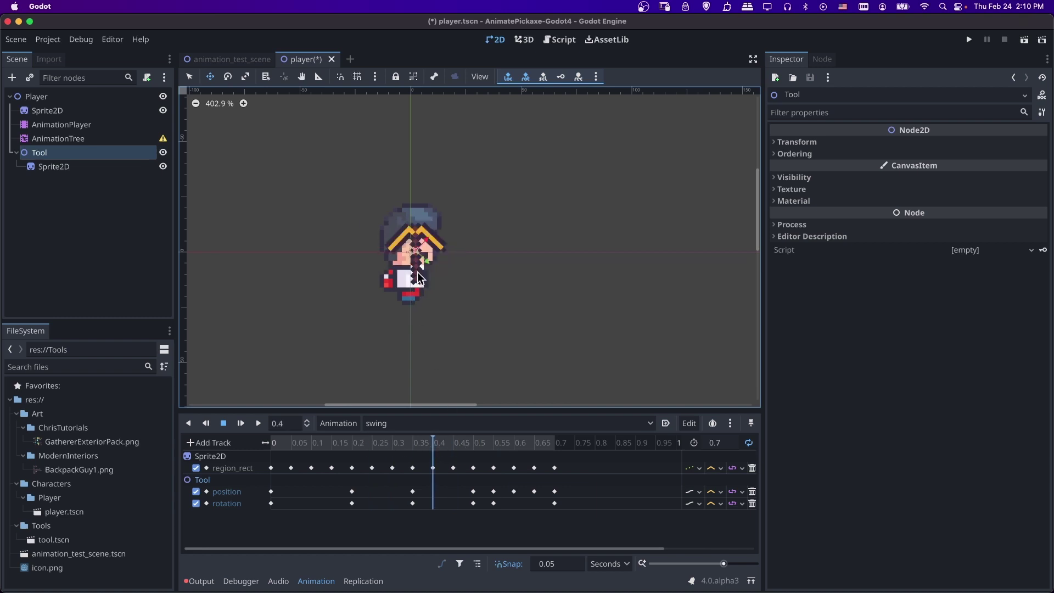
left_click_drag(417, 272, 419, 249)
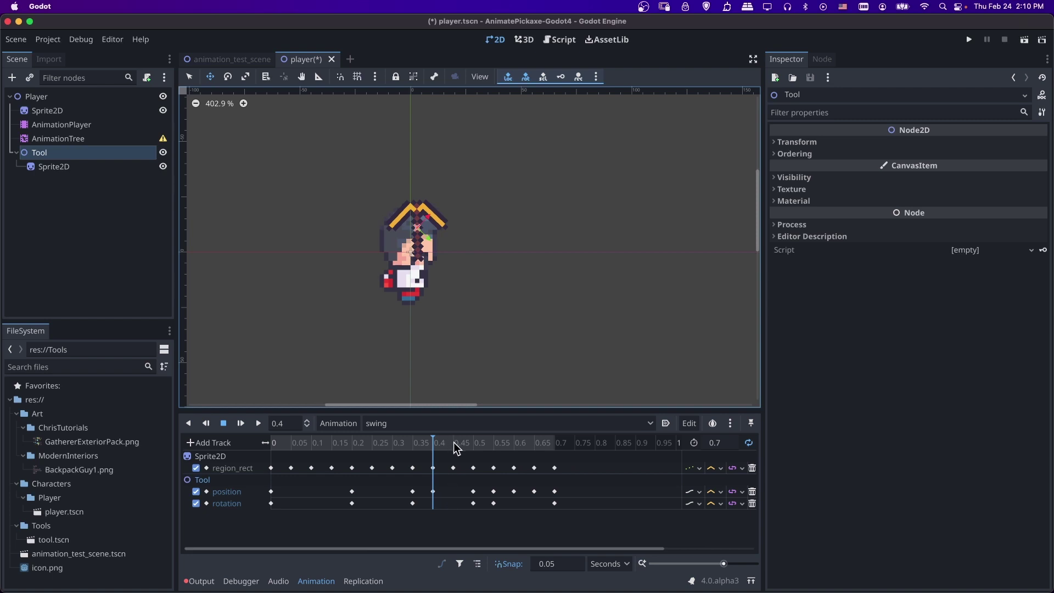
left_click(454, 443)
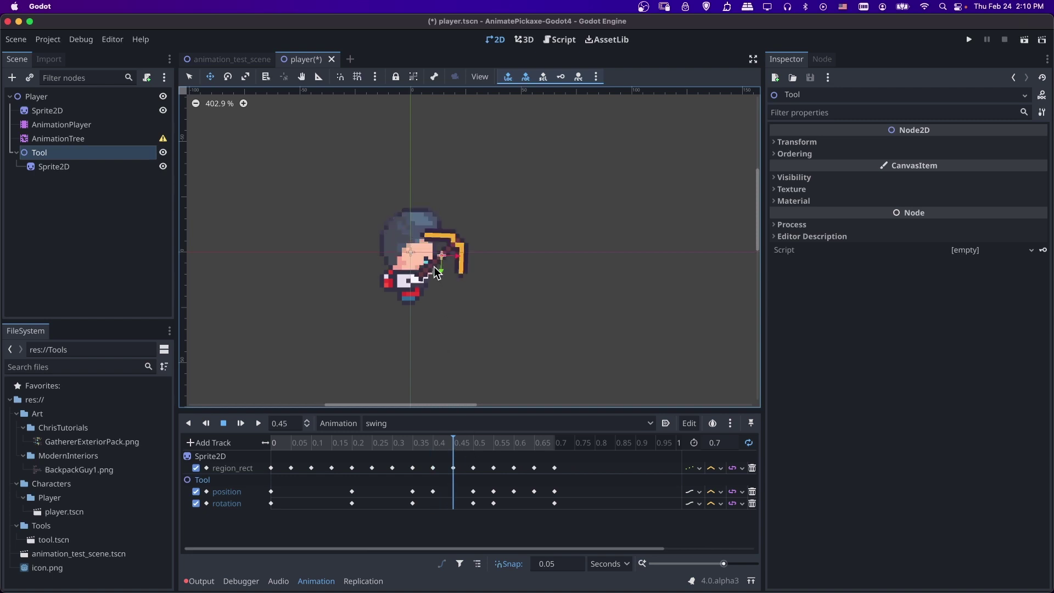
left_click_drag(436, 273, 447, 263)
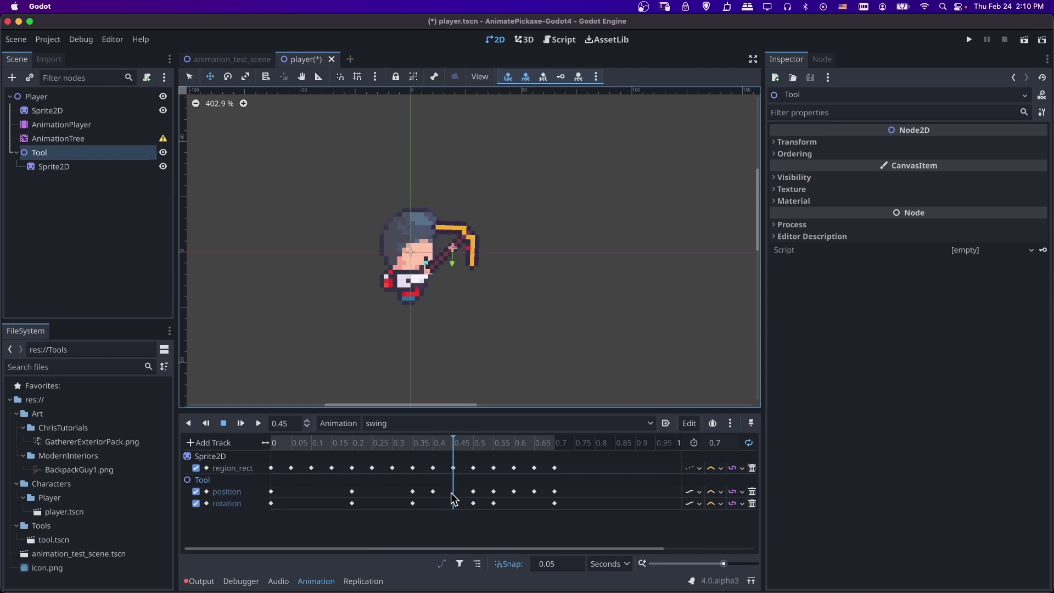
Replay the swing, then key the pickaxe's position and rotation at 0.05
left_click(258, 423)
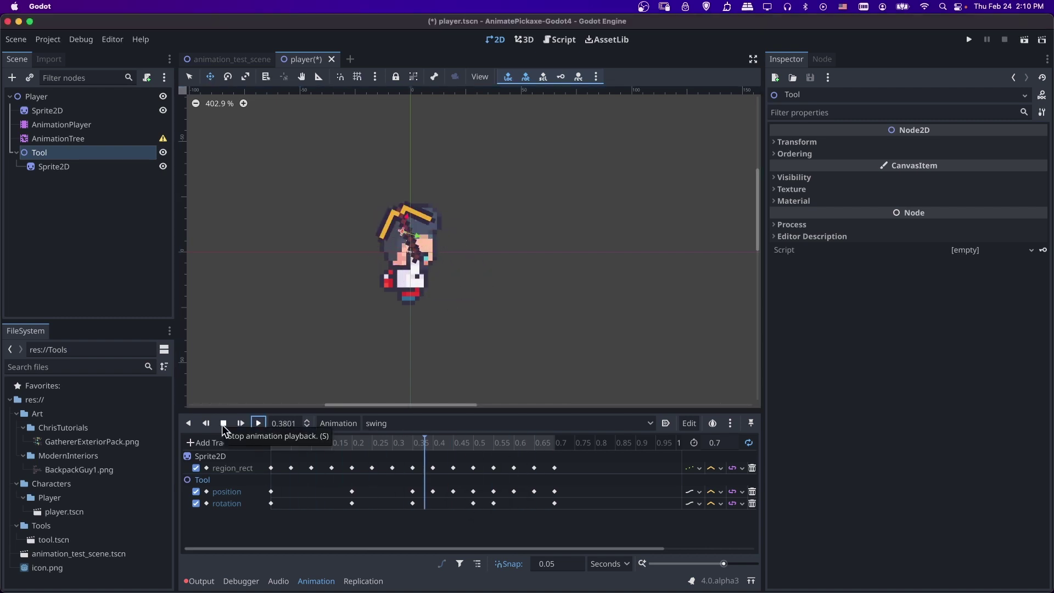
left_click(222, 424)
left_click(295, 501)
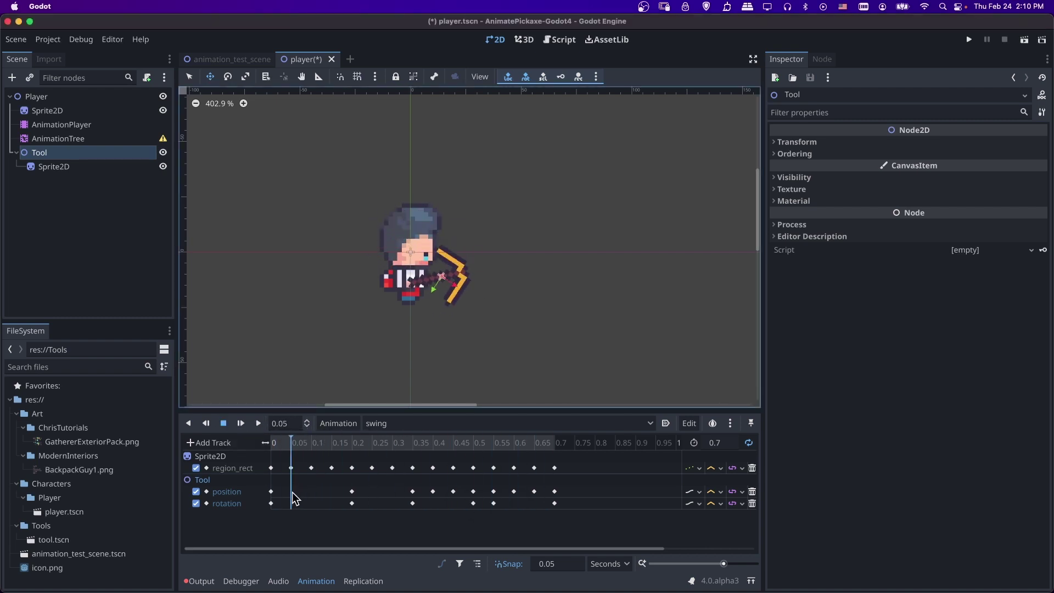
left_click(560, 76)
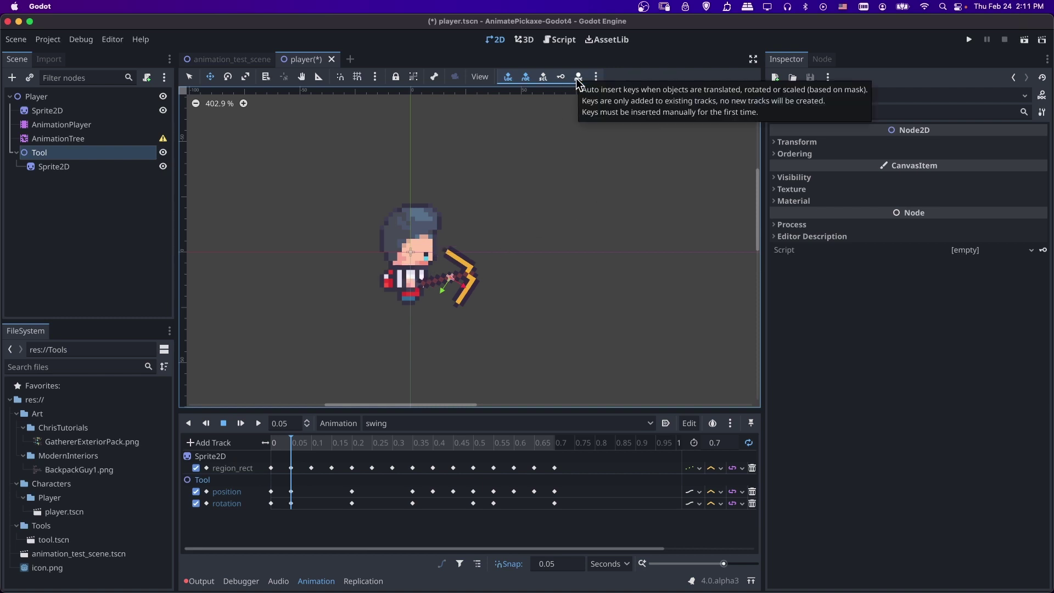
Reposition the pickaxe at 0.1 and nudge it right and down at 0.15
left_click(312, 448)
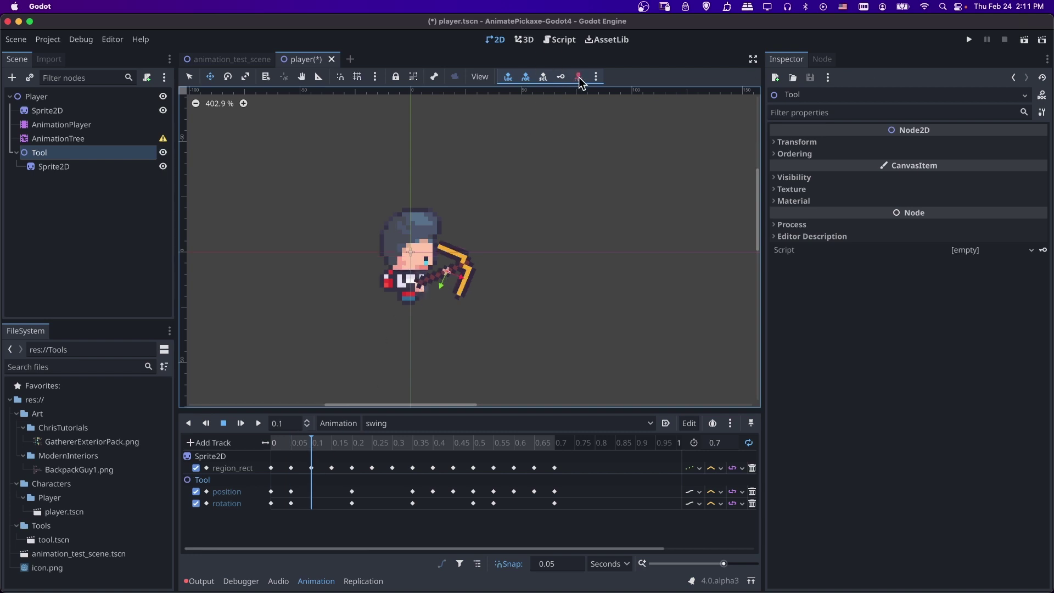
left_click_drag(443, 269, 451, 281)
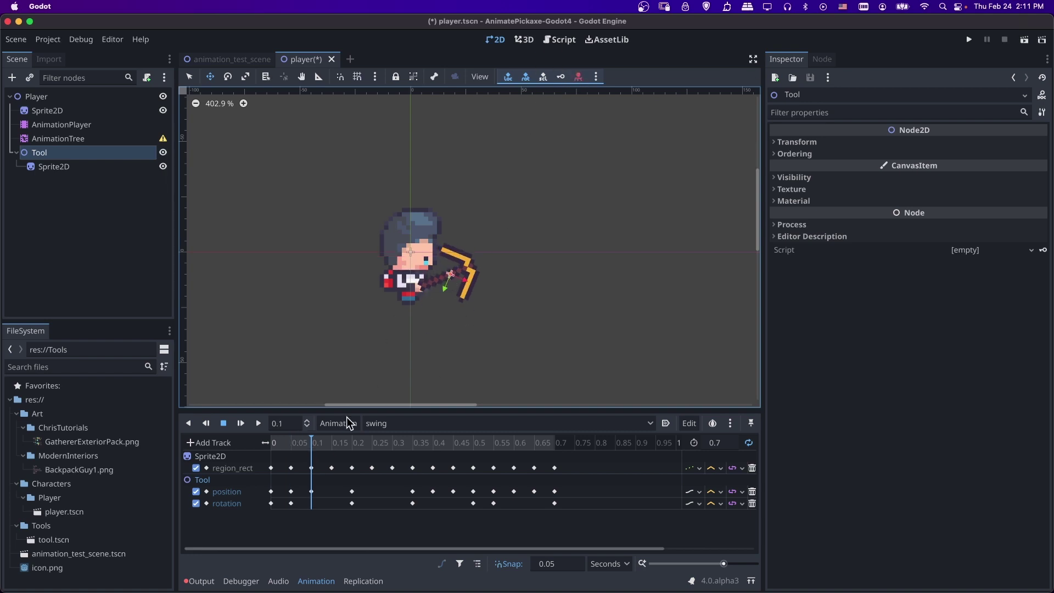
left_click_drag(321, 443, 336, 475)
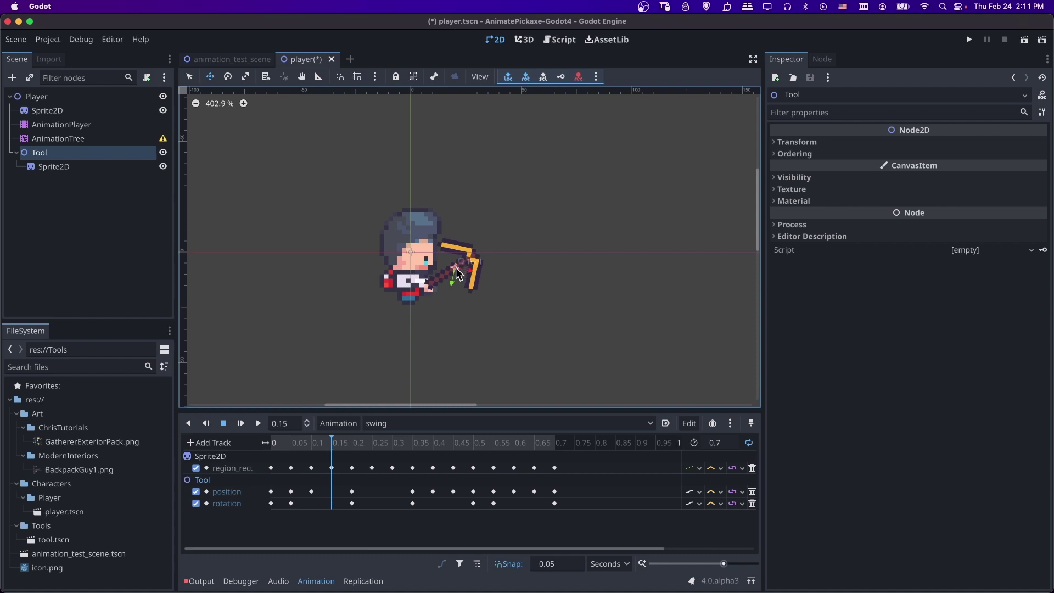
left_click_drag(456, 268, 465, 264)
key("e")
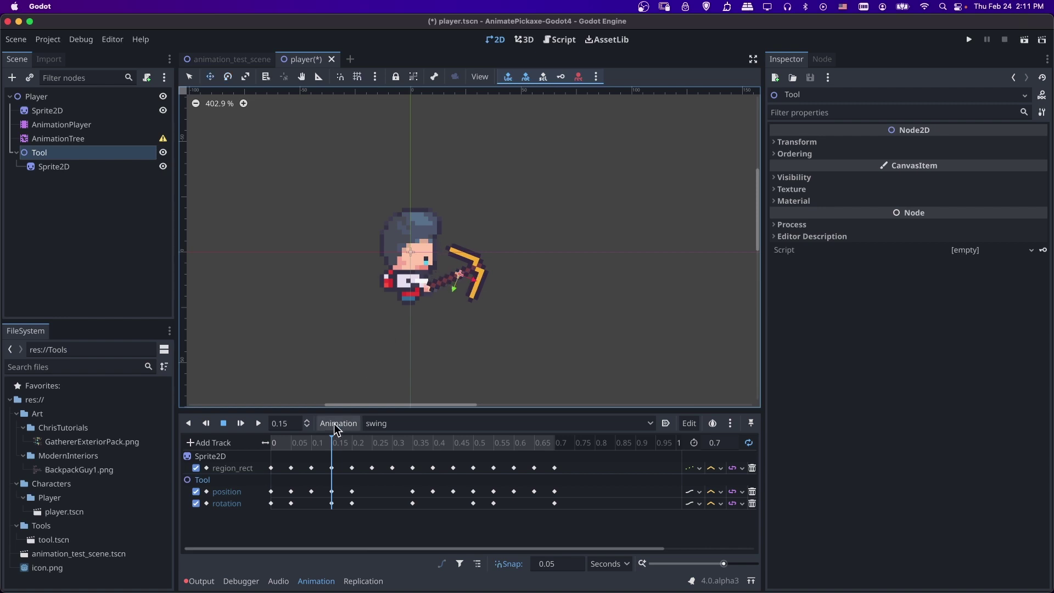
Rotate the pickaxe clockwise at 0.25, lift it at 0.3, then loop the swing
left_click_drag(331, 442, 246, 442)
left_click(258, 423)
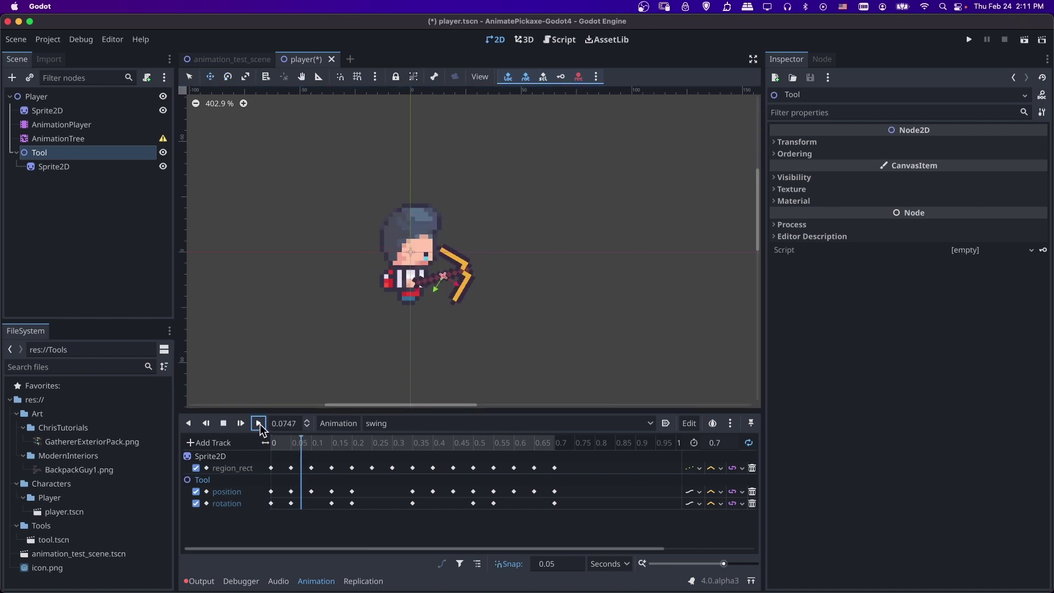
left_click(258, 424)
left_click_drag(456, 235, 448, 254)
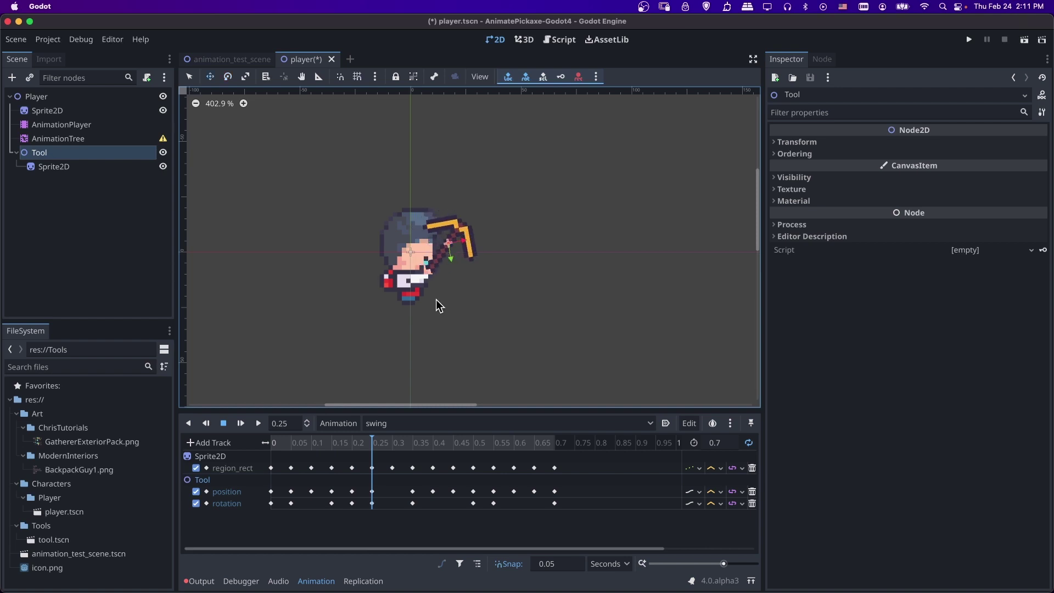
left_click_drag(378, 448, 393, 447)
key("w")
left_click_drag(421, 270, 421, 255)
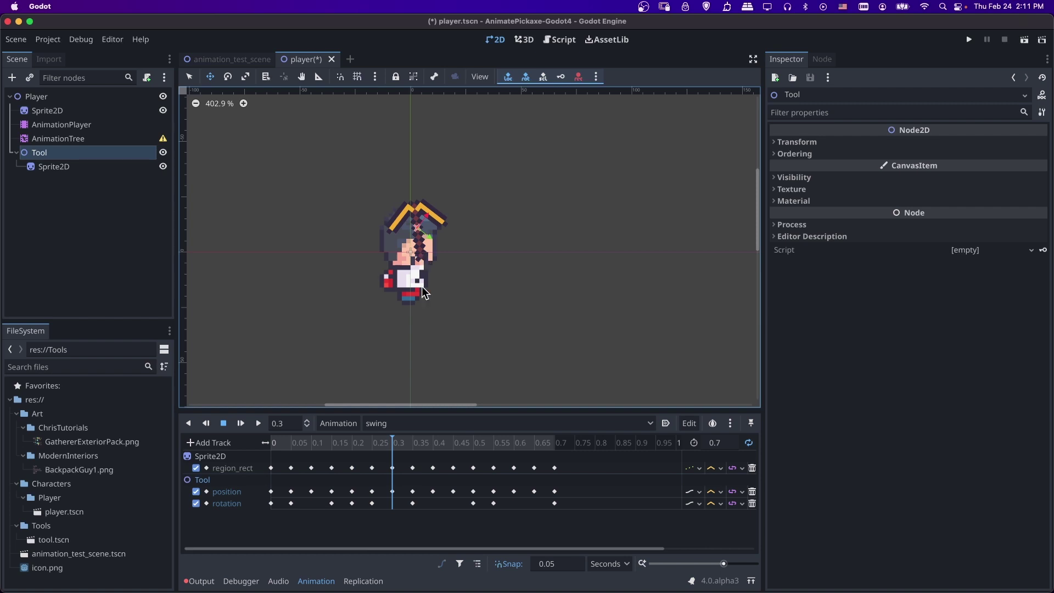
left_click(258, 424)
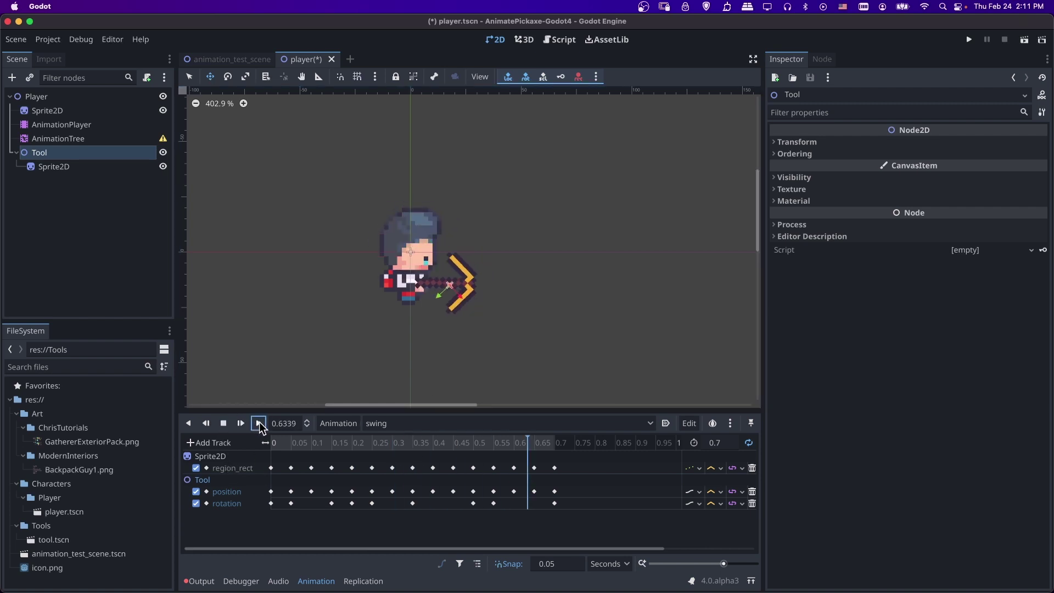
scroll(380, 363, "down", 5)
middle_click_drag(434, 373, 447, 332)
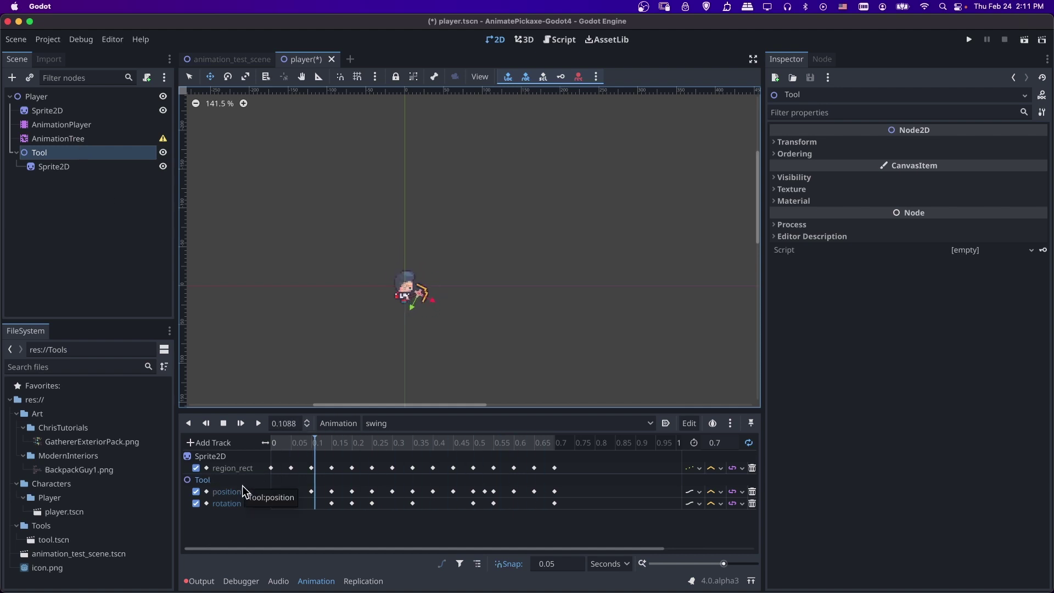
Re-crop the Tool sprite to the hammer, then the yellow axe, then start a region at 112, 80
left_click(94, 167)
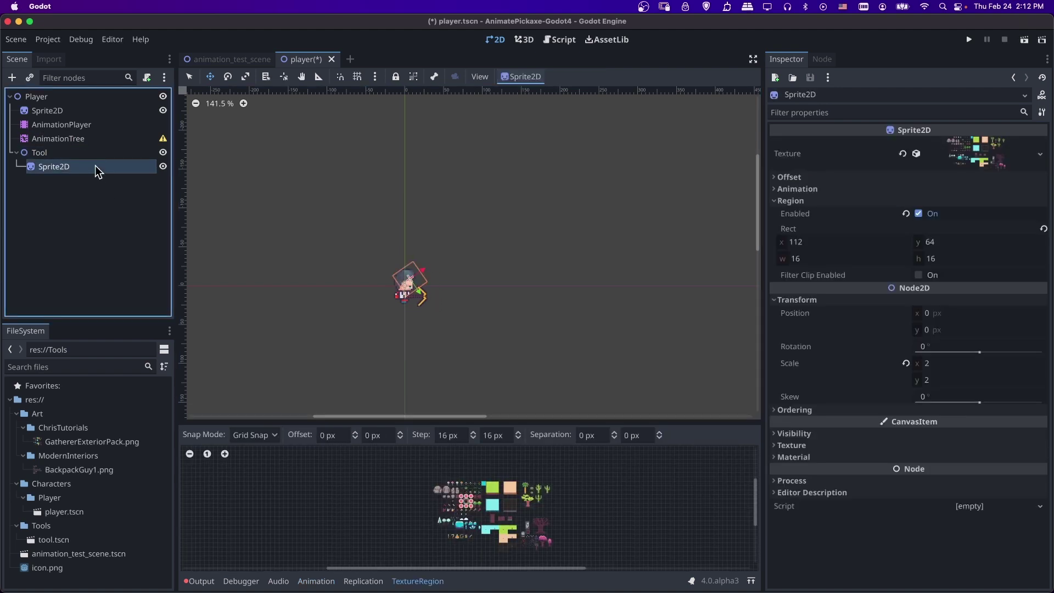
scroll(492, 488, "up", 5)
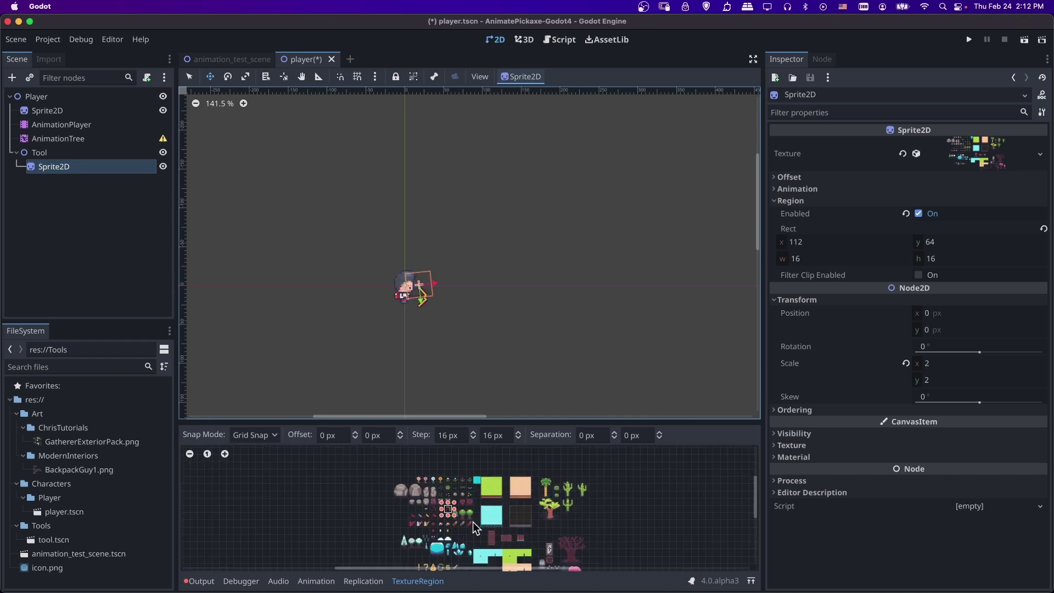
scroll(403, 516, "right", 3)
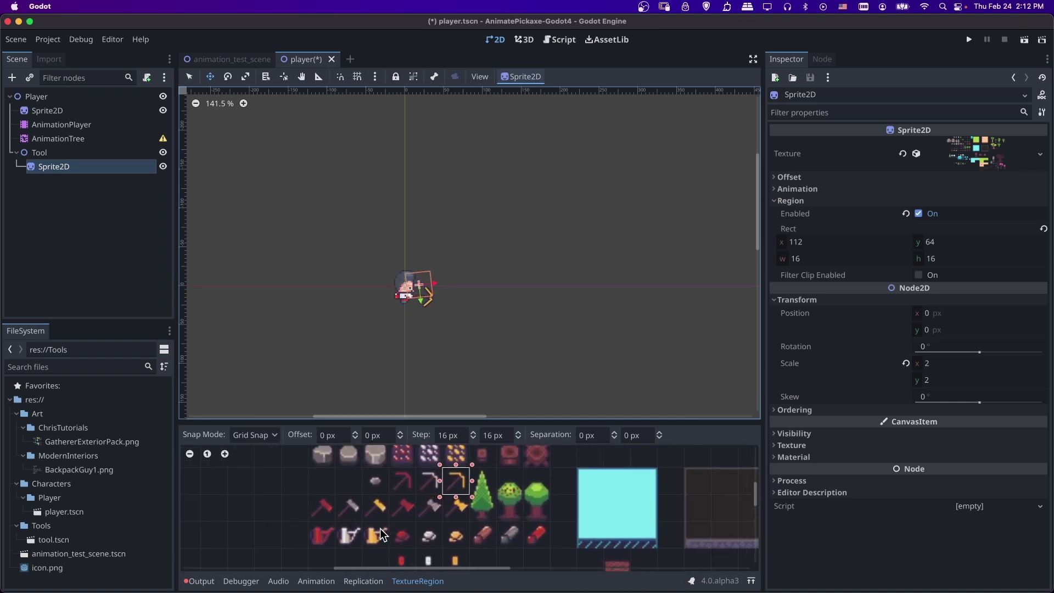
left_click_drag(342, 496, 365, 519)
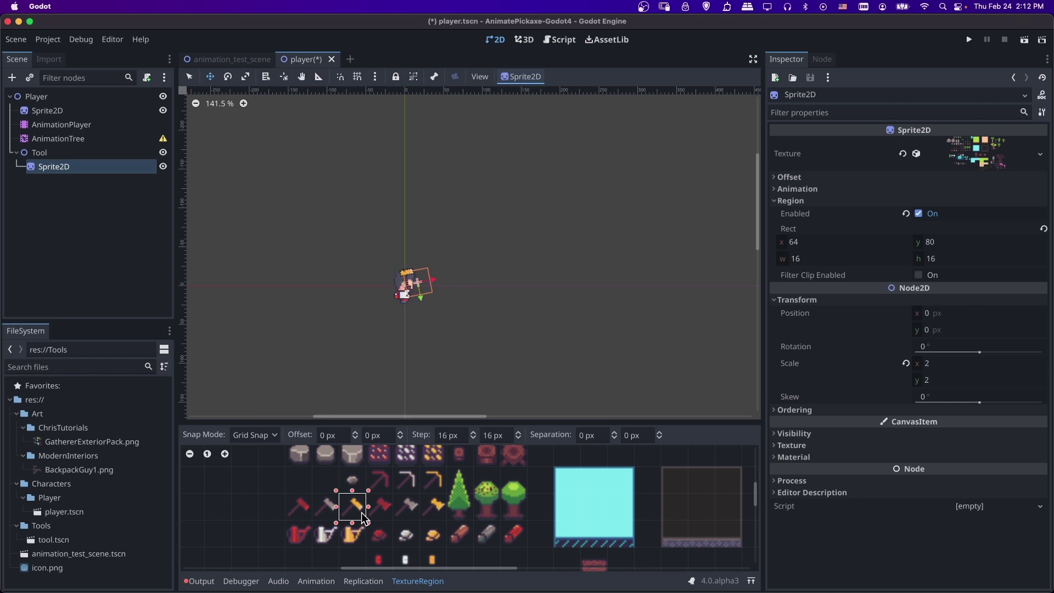
left_click_drag(433, 501, 441, 507)
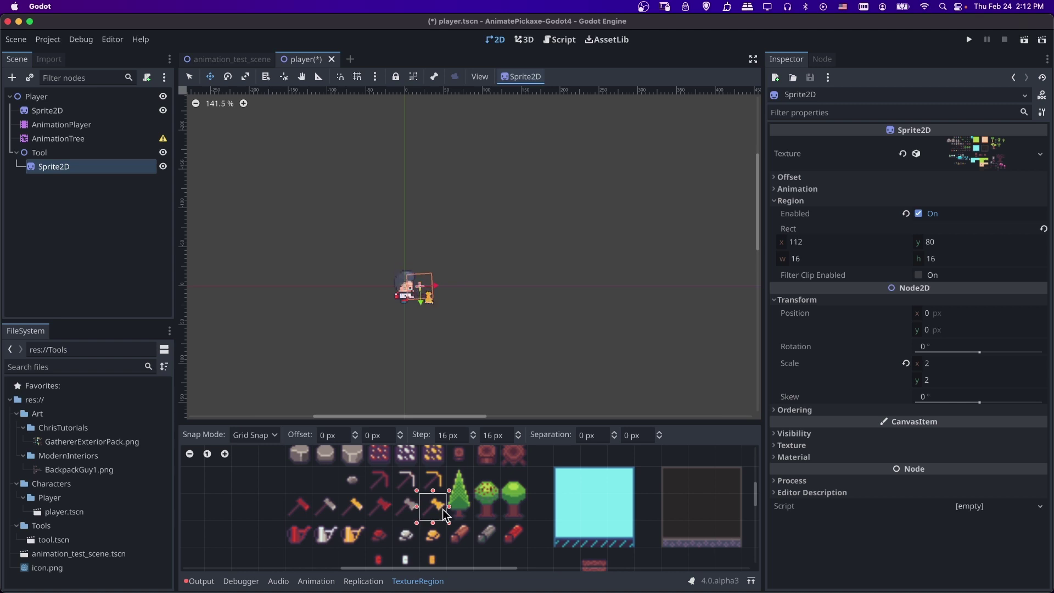
left_click_drag(419, 469, 444, 500)
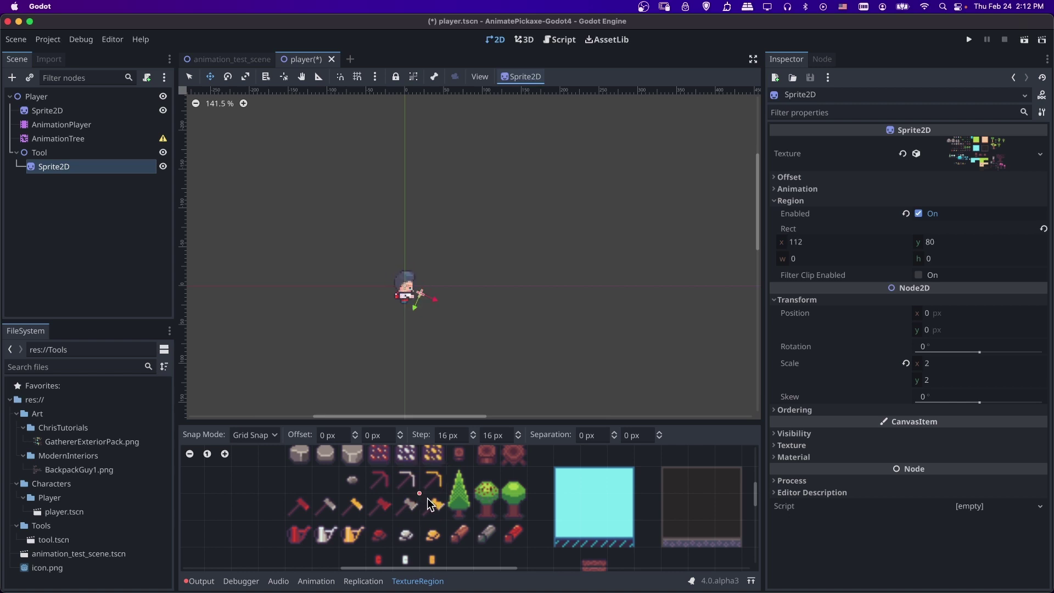